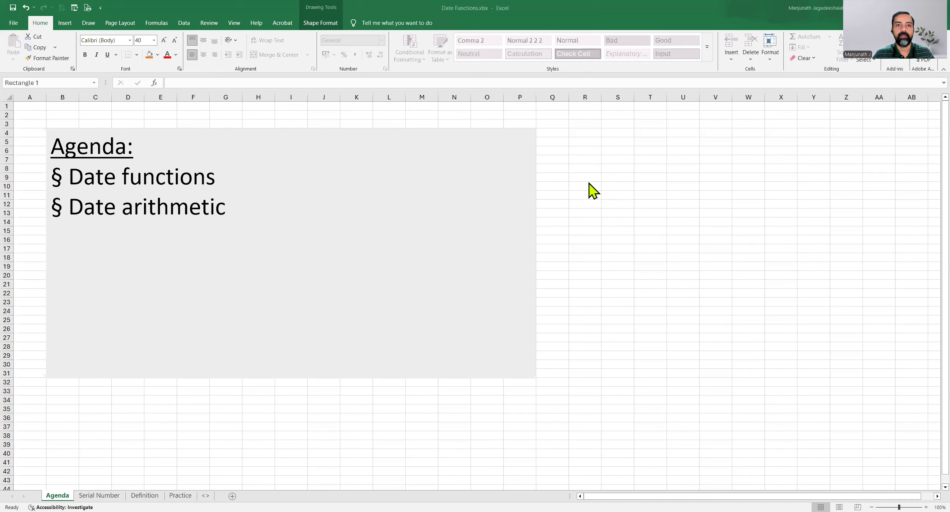
# - On the Serial Number sheet, examine how the example dates, including the one with a 12.00 time, correspond to their serial numbers
pyautogui.click(103, 495)
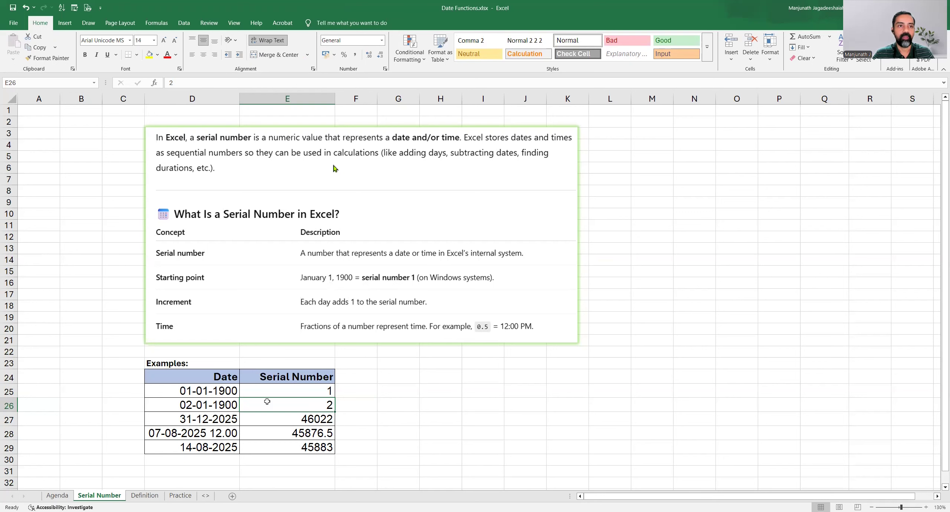
pyautogui.click(281, 390)
pyautogui.moveTo(281, 390); pyautogui.dragTo(285, 446)
pyautogui.moveTo(282, 390); pyautogui.dragTo(188, 394)
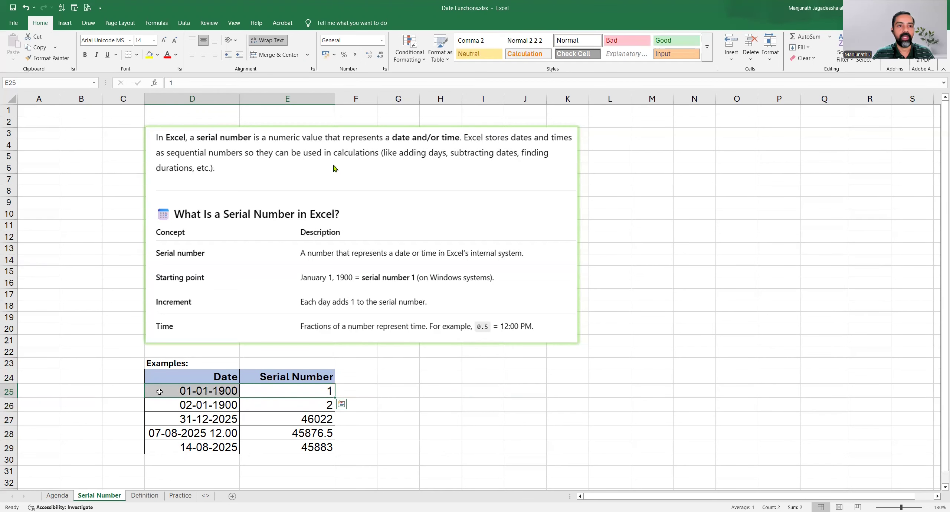
pyautogui.click(280, 404)
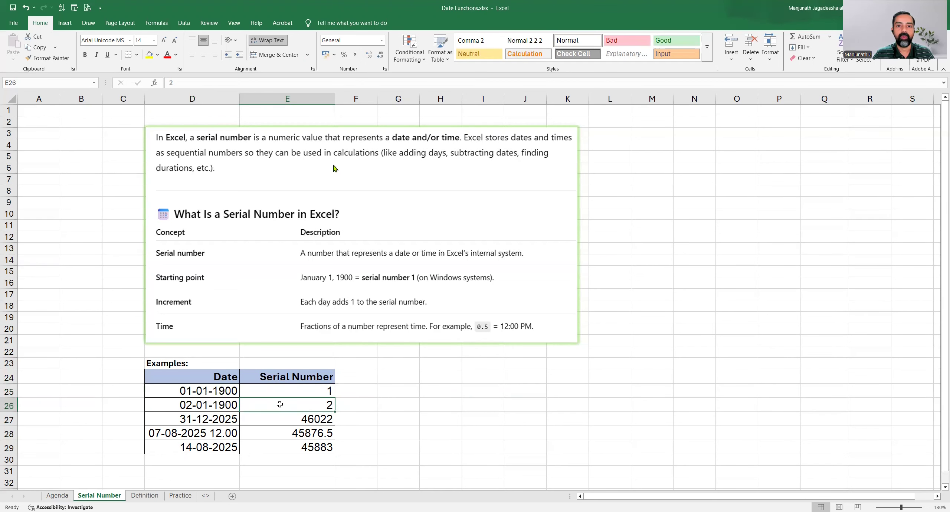
pyautogui.click(170, 404)
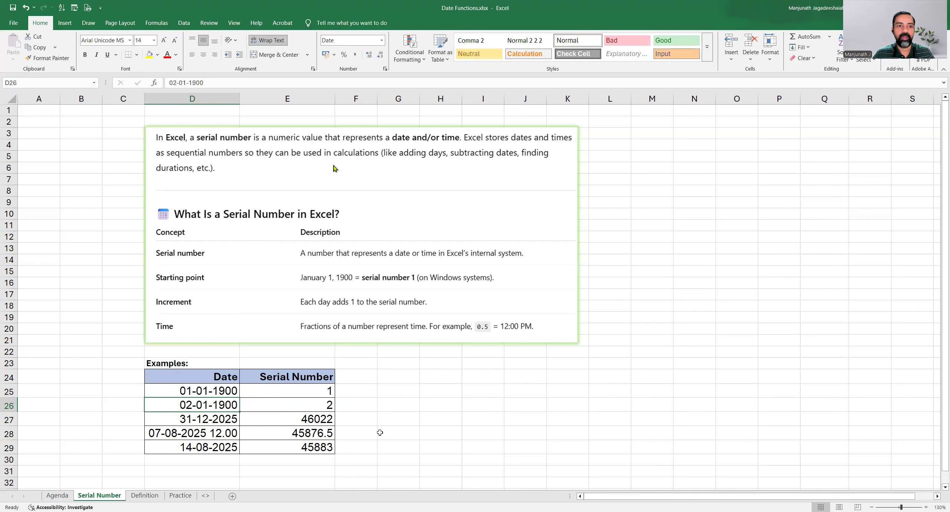
pyautogui.click(310, 434)
pyautogui.doubleClick(310, 433)
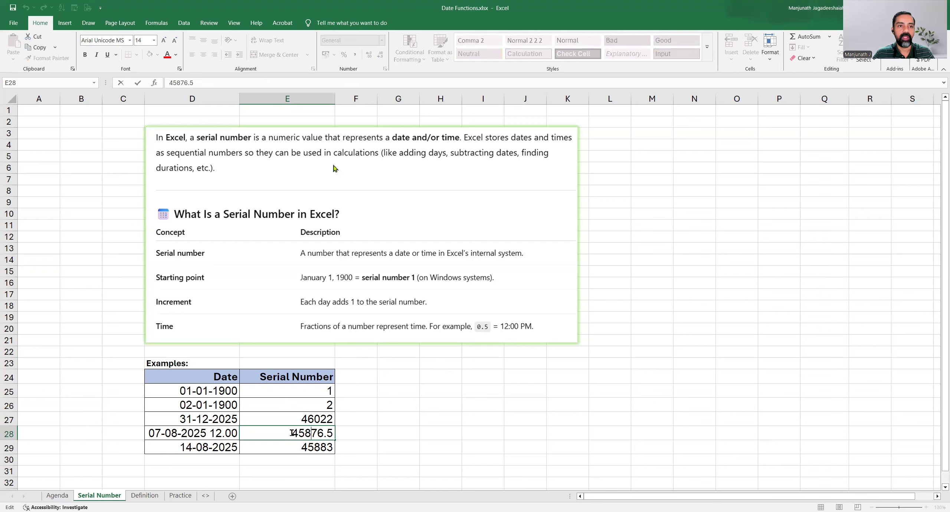
pyautogui.moveTo(284, 433); pyautogui.dragTo(346, 431)
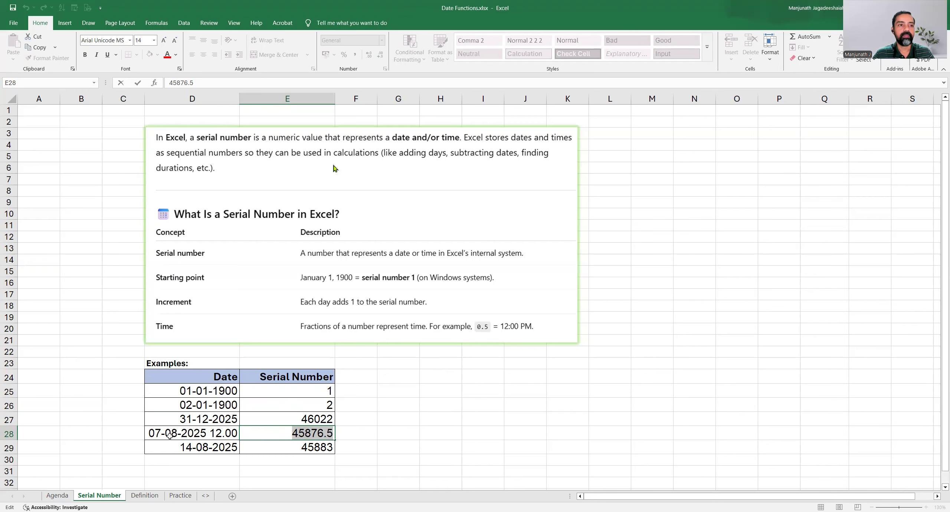
pyautogui.click(169, 434)
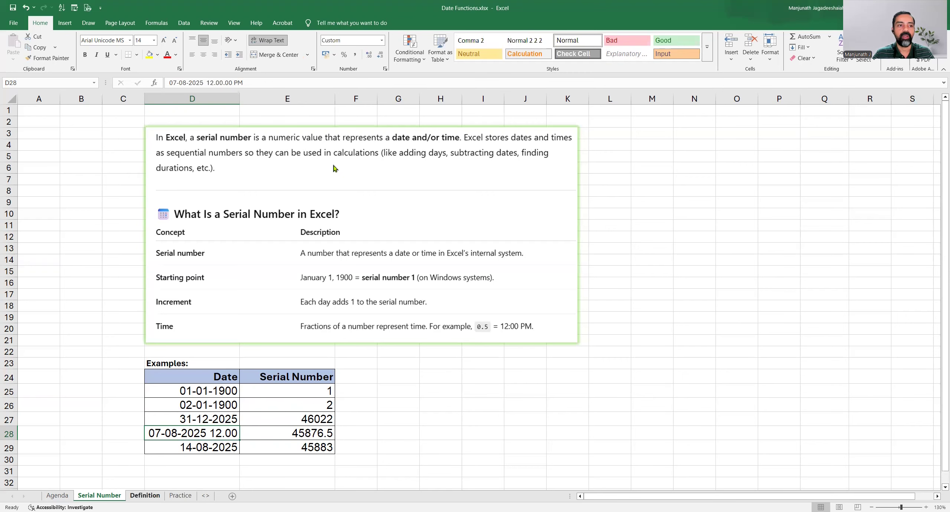
# - On the Definition sheet, review the syntax and definitions of the NOW and TODAY functions
pyautogui.click(145, 496)
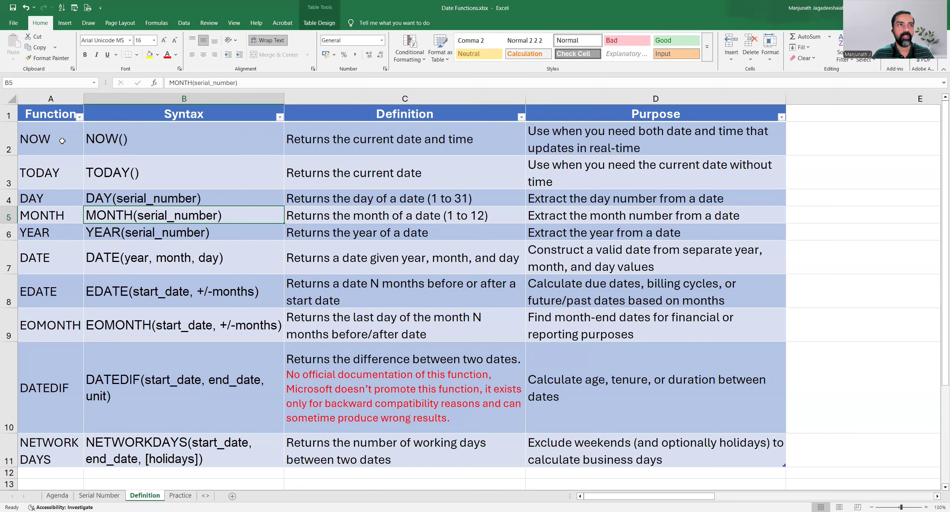
pyautogui.moveTo(62, 141); pyautogui.dragTo(99, 138)
pyautogui.click(169, 146)
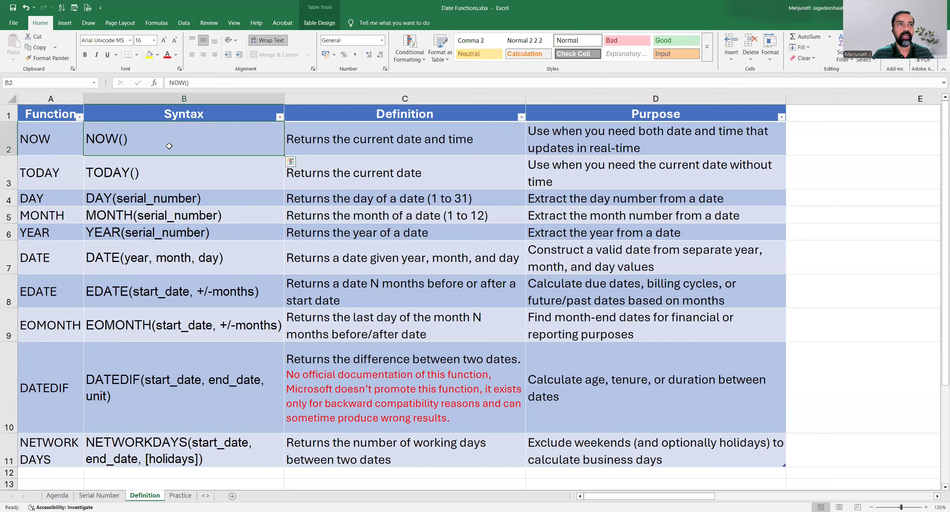
pyautogui.doubleClick(122, 144)
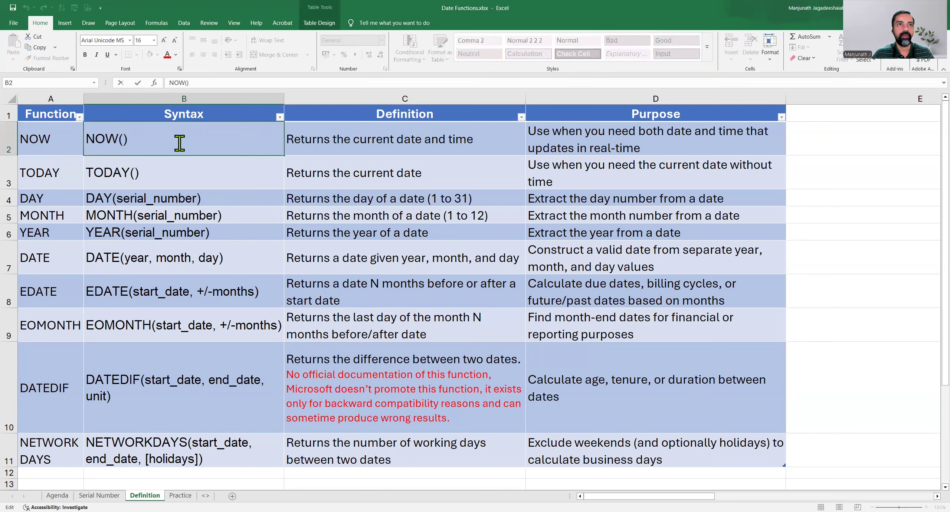
pyautogui.click(332, 146)
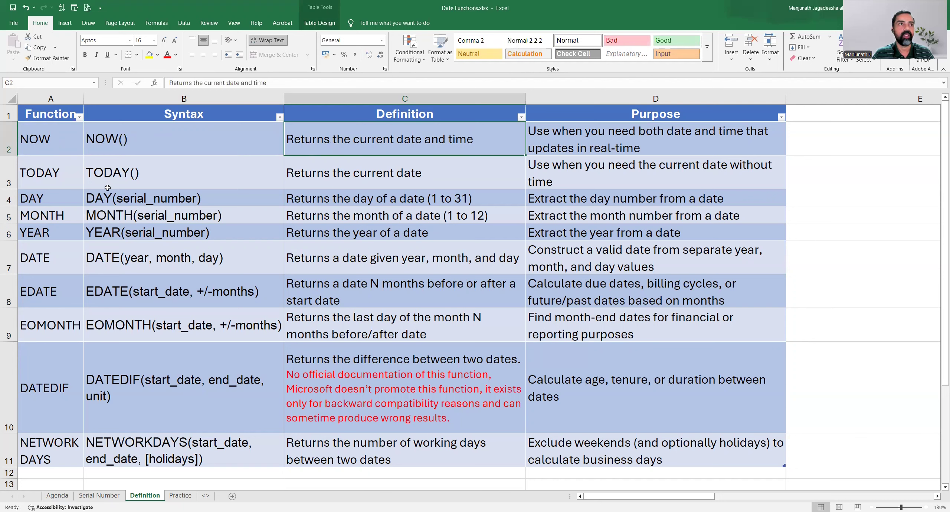
pyautogui.moveTo(69, 179); pyautogui.dragTo(139, 176)
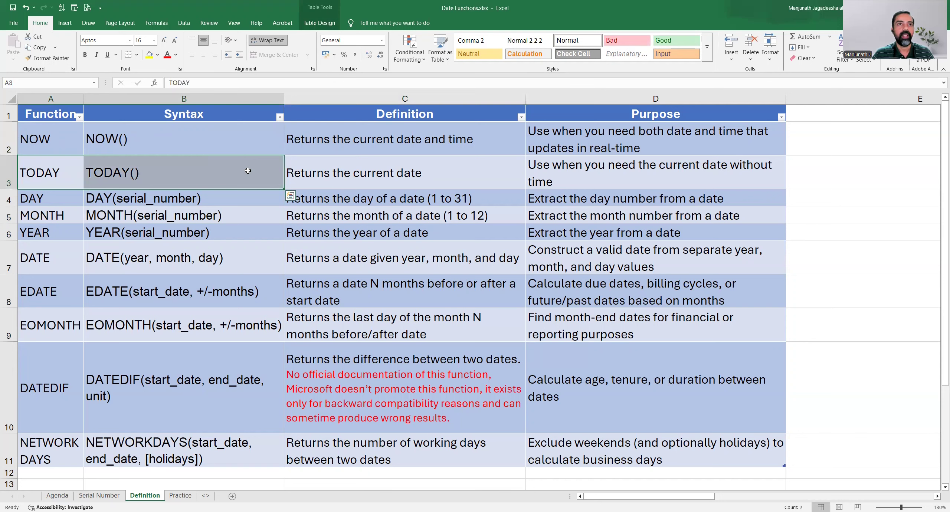
pyautogui.click(312, 177)
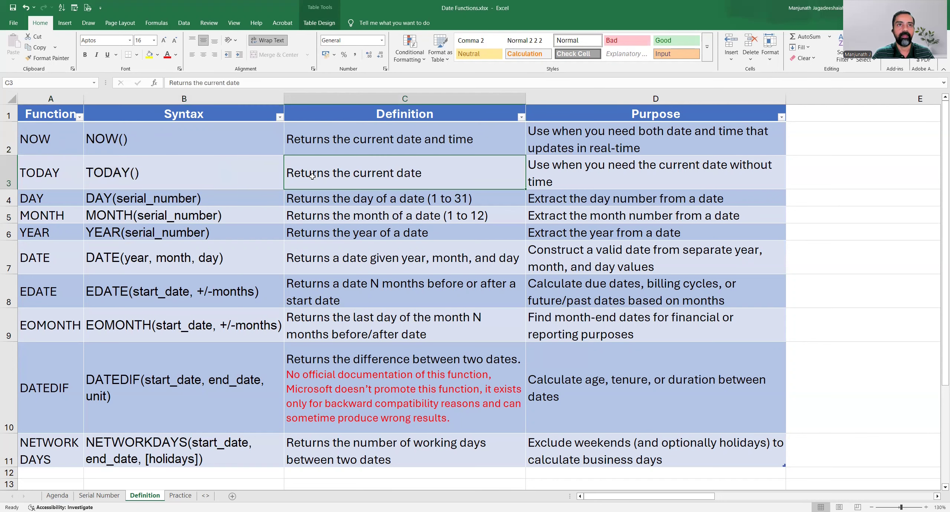
# - Review the table entries for the DAY, MONTH, YEAR and DATE functions, including the purpose of DATE
pyautogui.moveTo(63, 201); pyautogui.dragTo(144, 201)
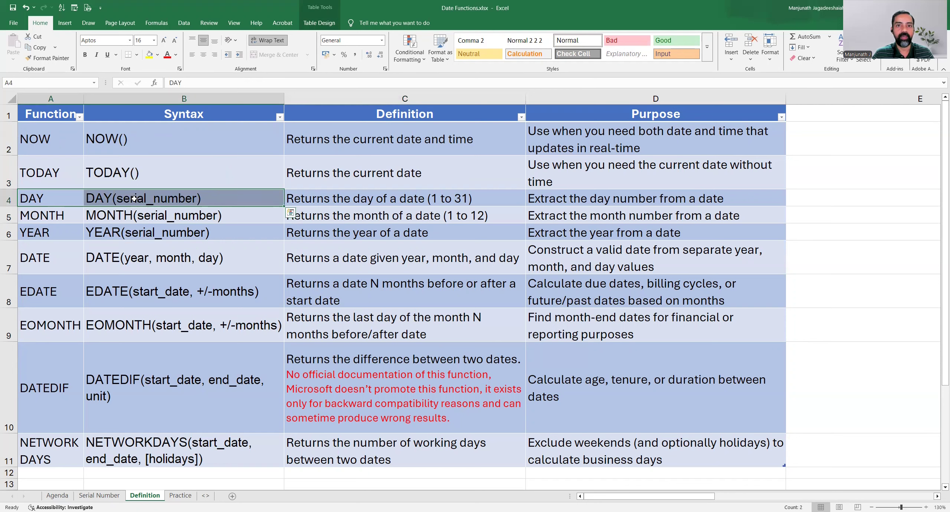
pyautogui.click(325, 204)
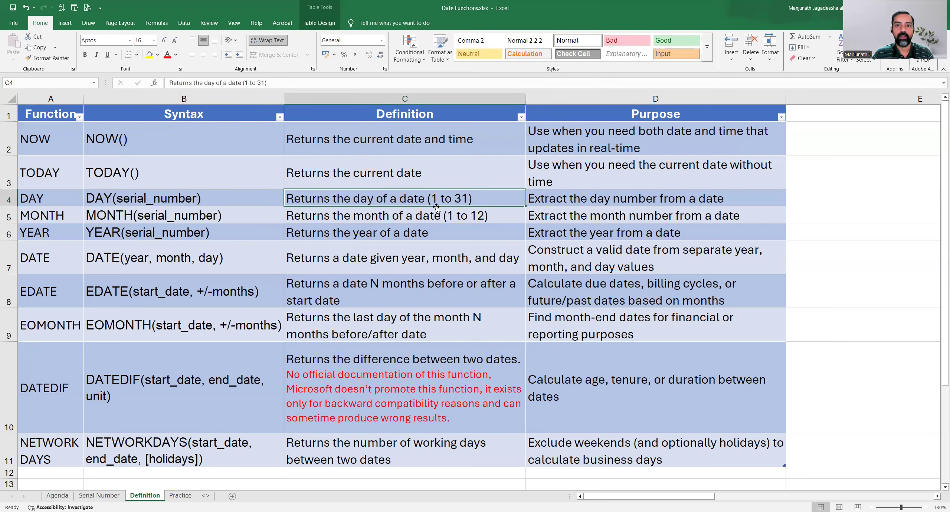
pyautogui.moveTo(74, 219); pyautogui.dragTo(113, 216)
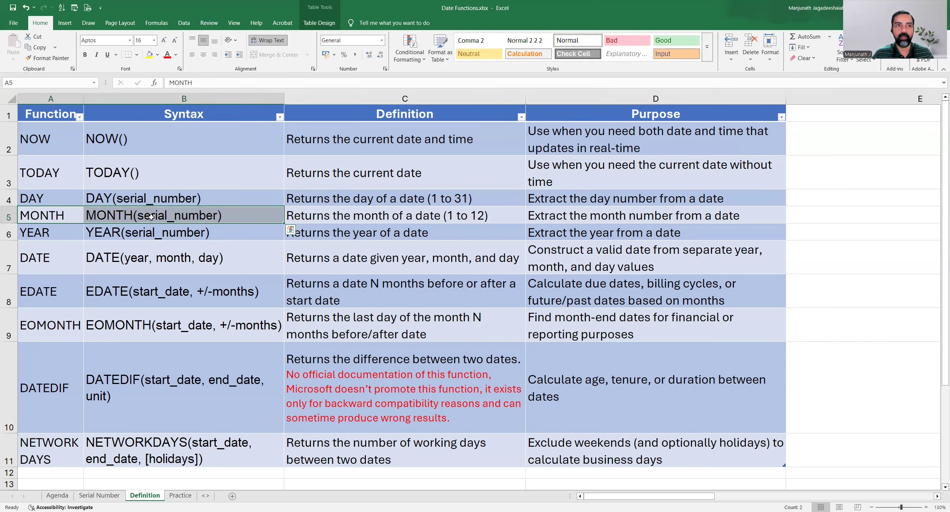
pyautogui.click(331, 216)
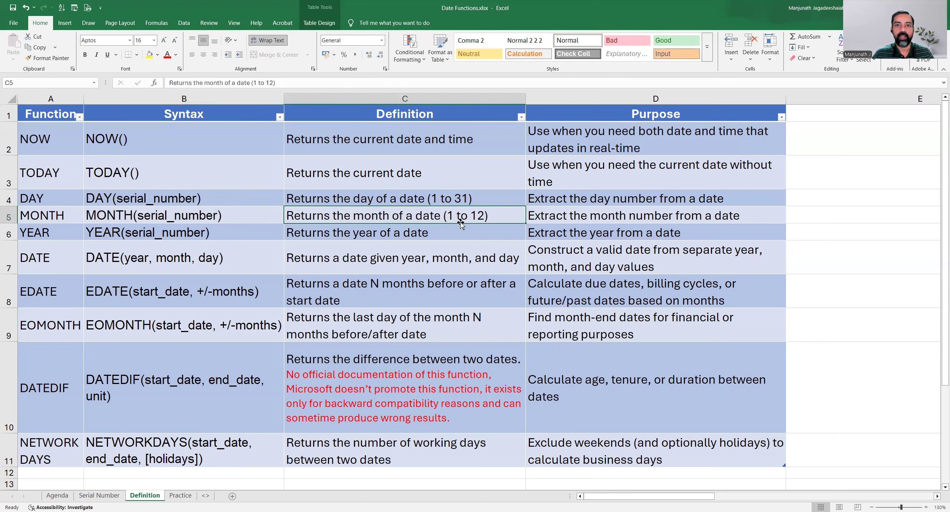
pyautogui.click(66, 232)
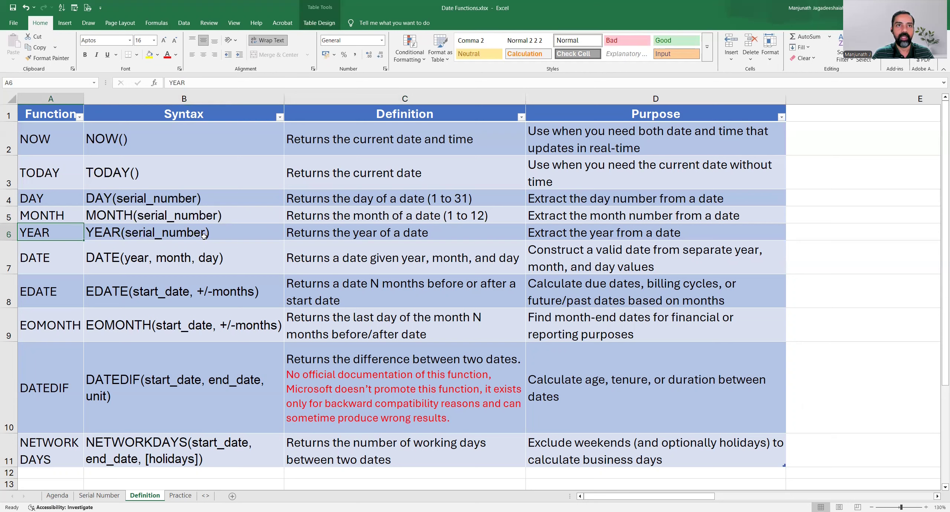
pyautogui.click(310, 233)
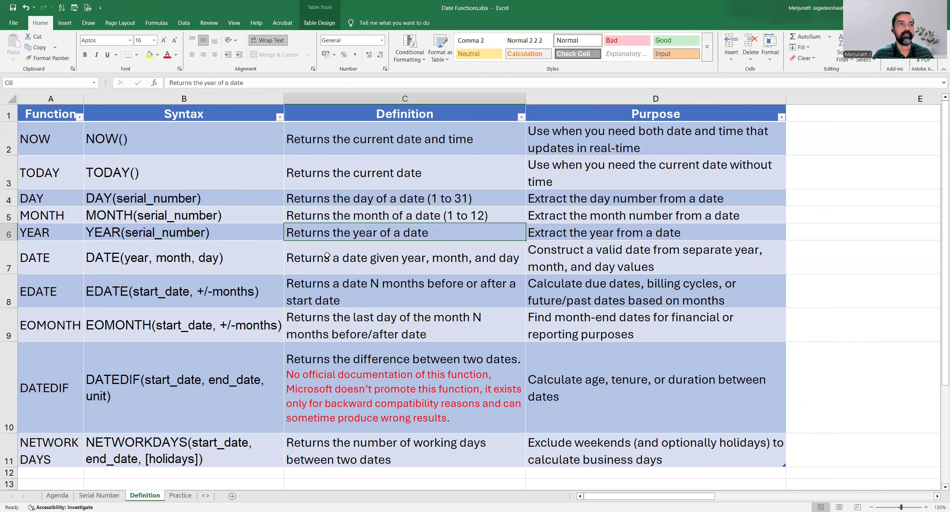
pyautogui.click(61, 262)
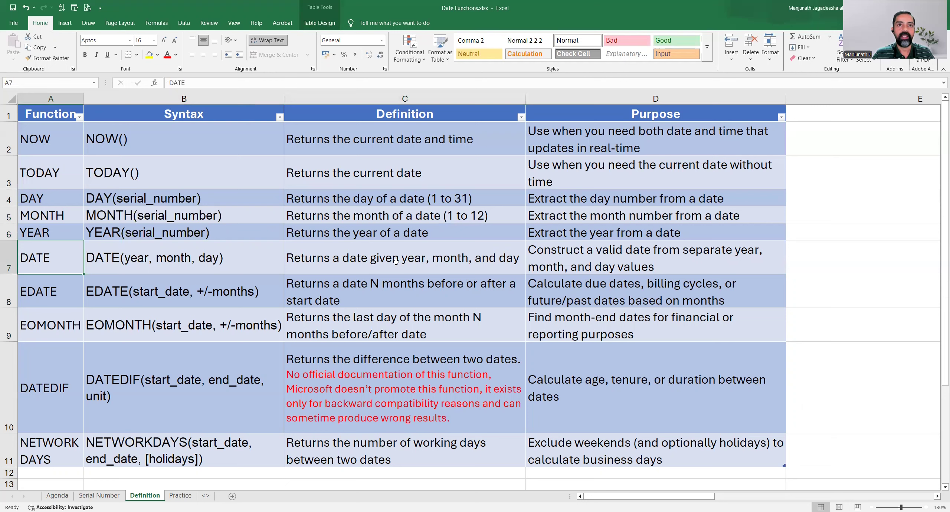
pyautogui.click(550, 257)
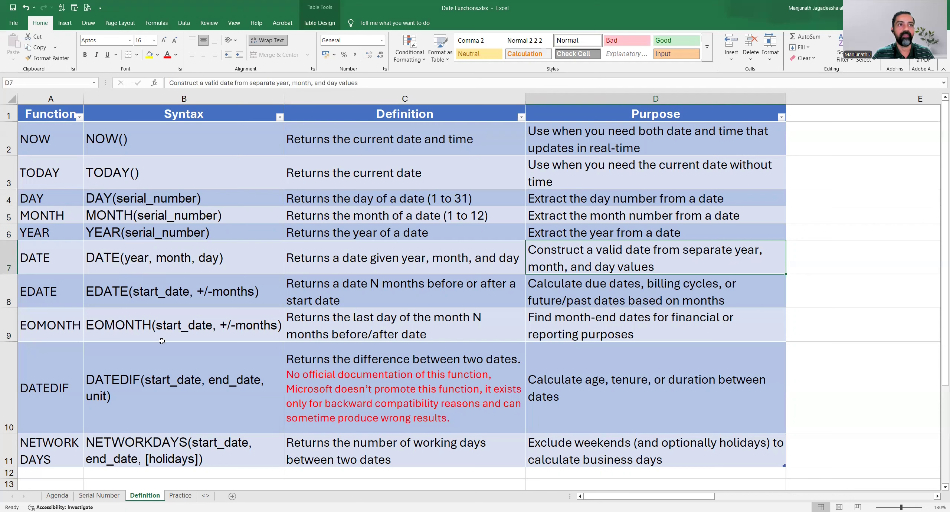
# - Examine the EDATE syntax in the Definition table, highlighting its +/-months argument without changing the cell text
pyautogui.click(68, 296)
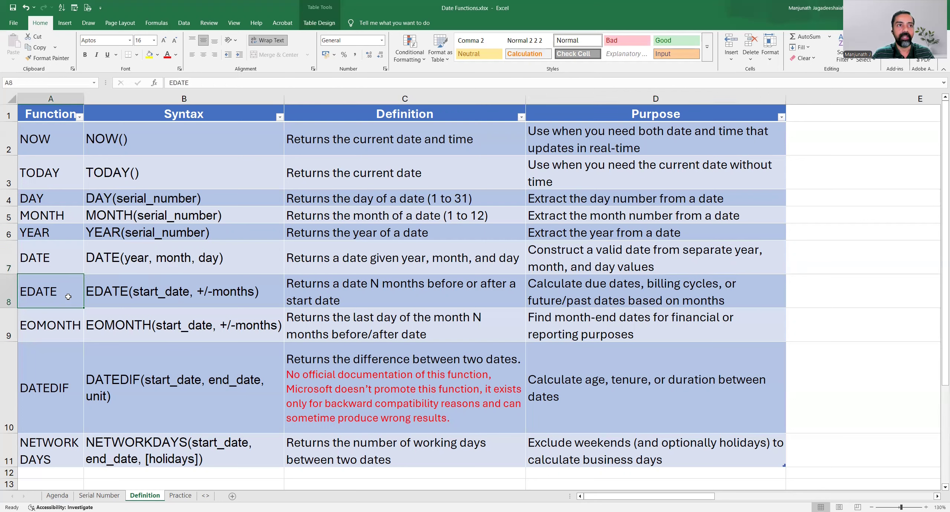
pyautogui.click(182, 299)
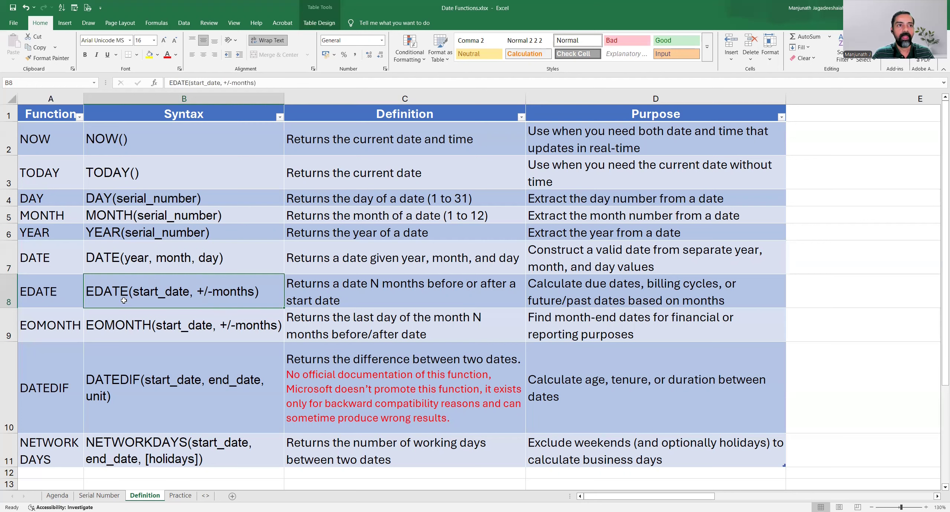
pyautogui.doubleClick(156, 303)
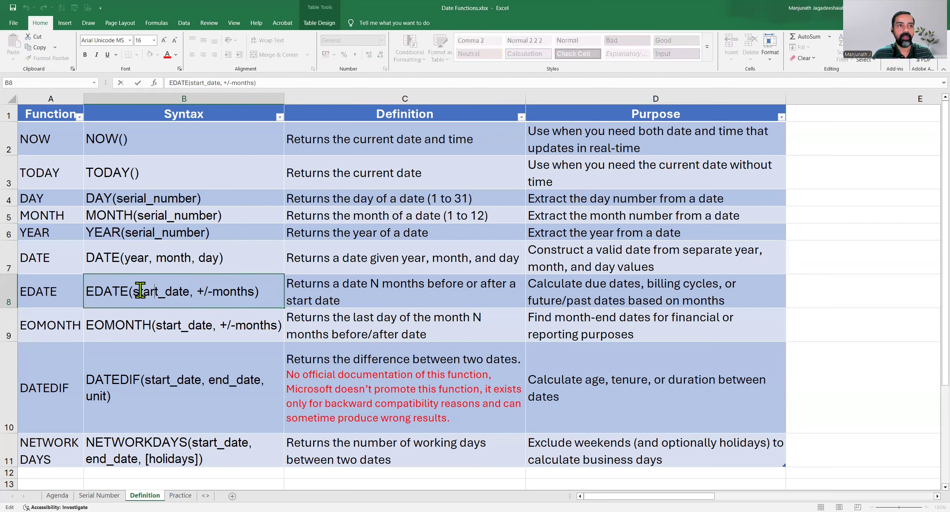
pyautogui.moveTo(158, 299); pyautogui.dragTo(256, 292)
pyautogui.click(221, 295)
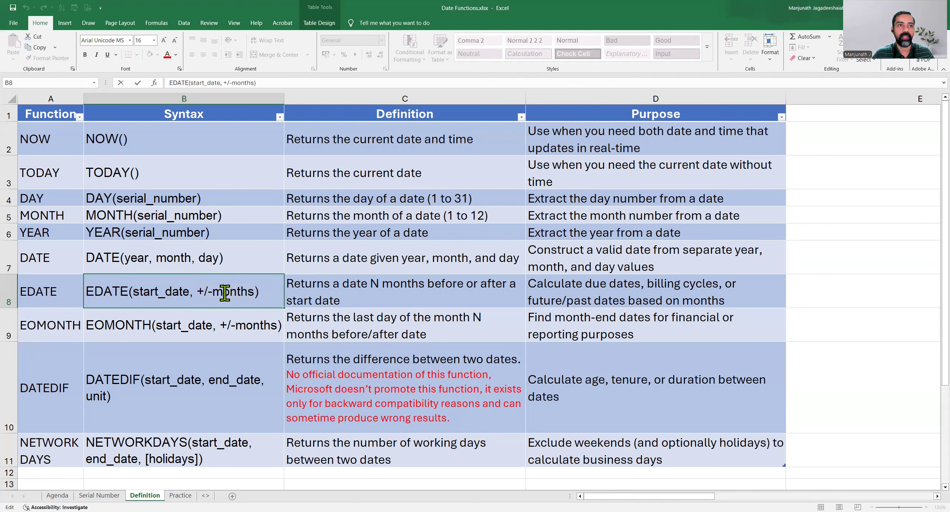
pyautogui.click(158, 291)
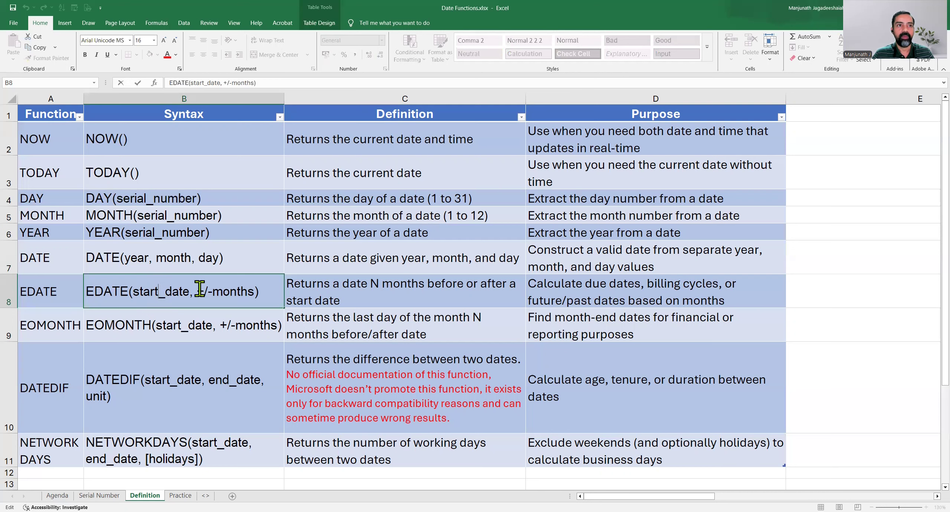
pyautogui.moveTo(200, 289); pyautogui.dragTo(252, 291)
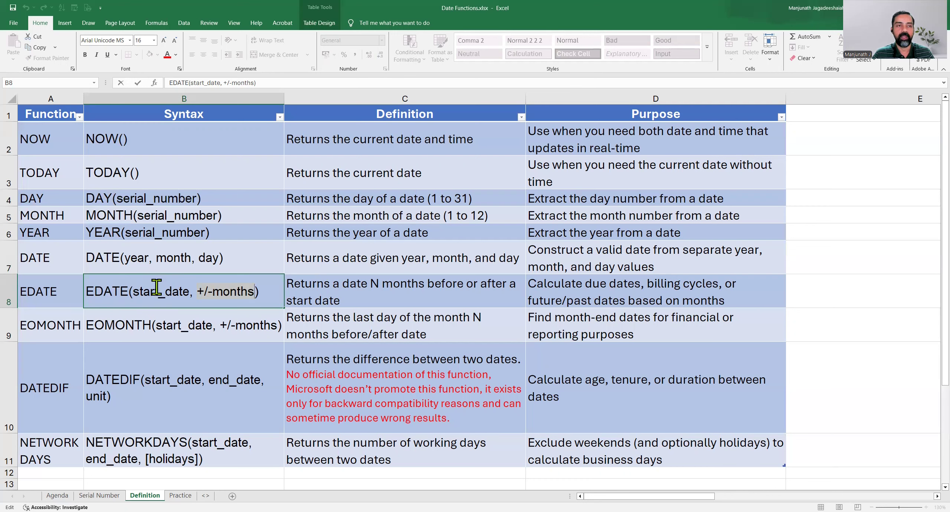
pyautogui.click(203, 291)
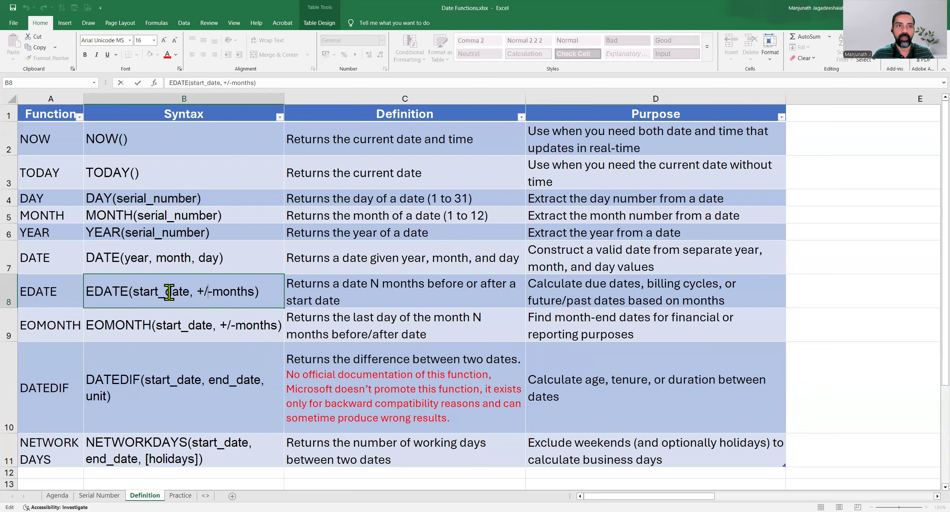
# - Review the EOMONTH function's syntax, definition and purpose, comparing its syntax with that of EDATE
pyautogui.click(55, 334)
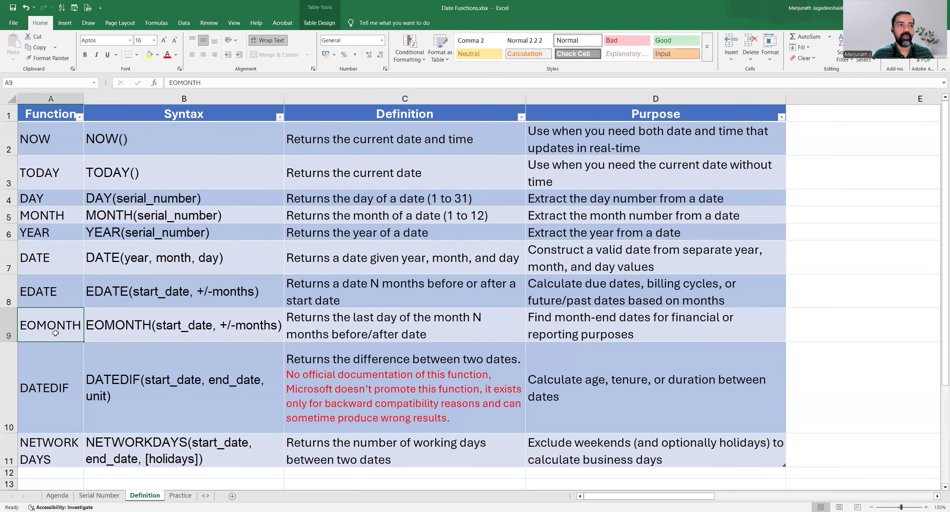
pyautogui.click(131, 330)
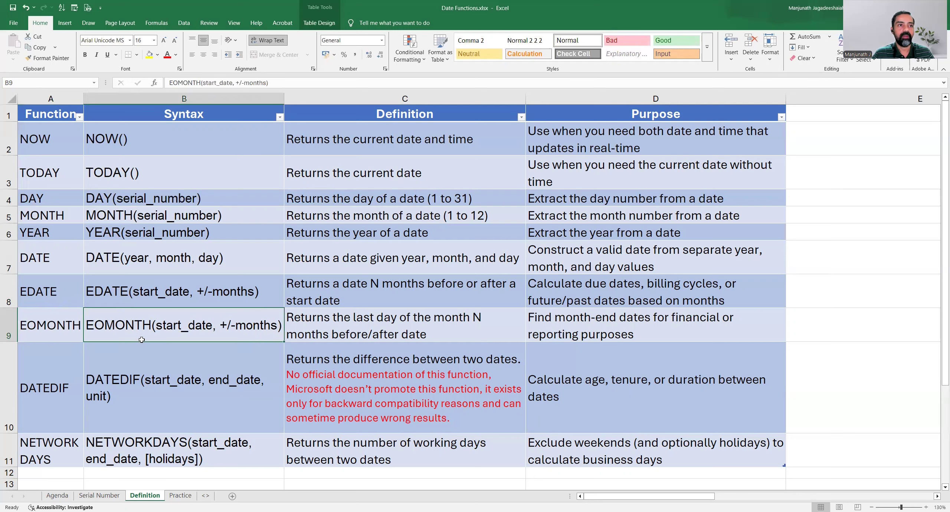
pyautogui.click(124, 296)
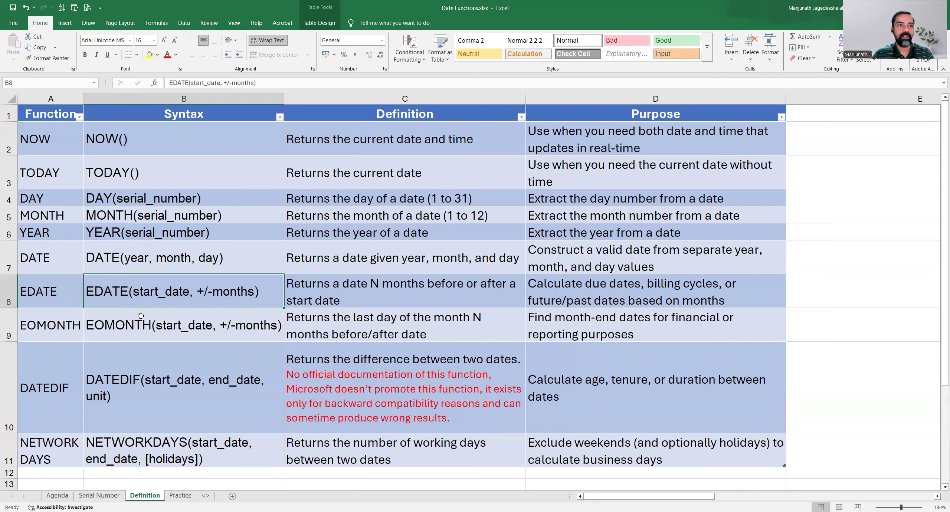
pyautogui.click(166, 332)
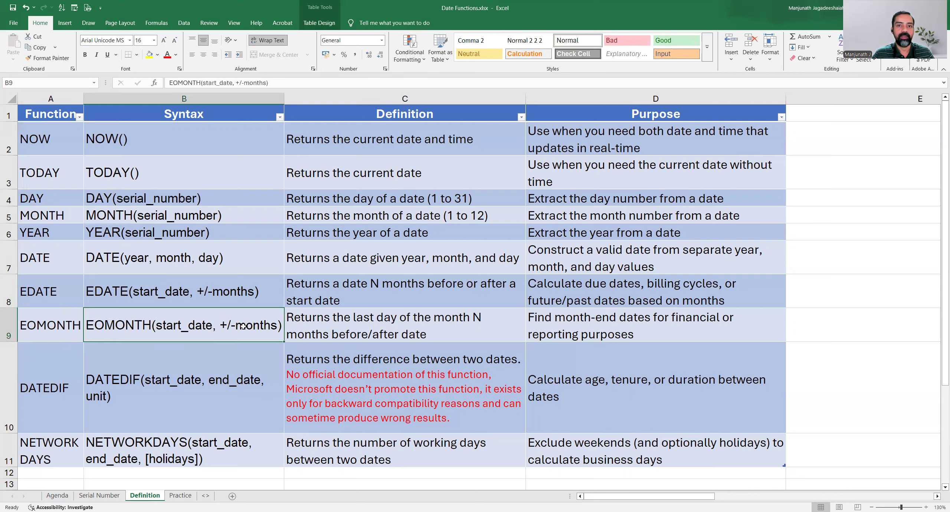
pyautogui.click(321, 328)
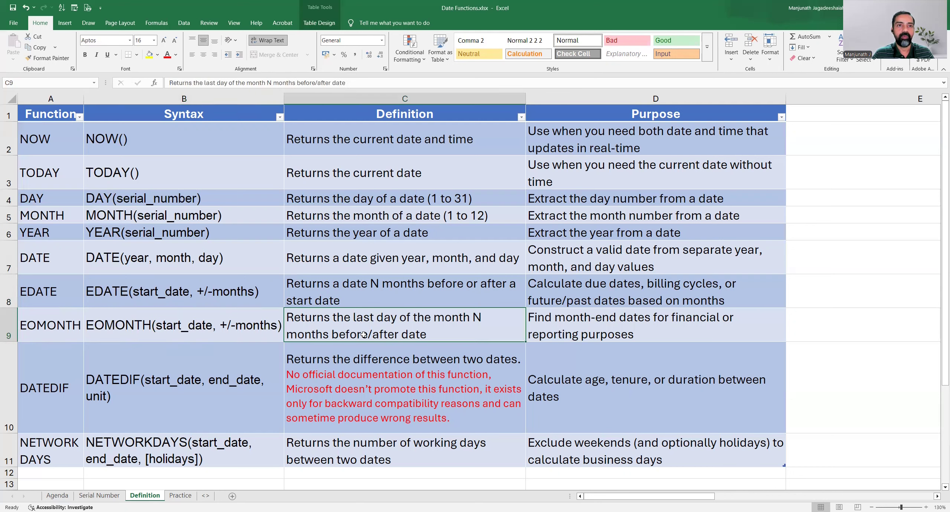
pyautogui.press('Right')
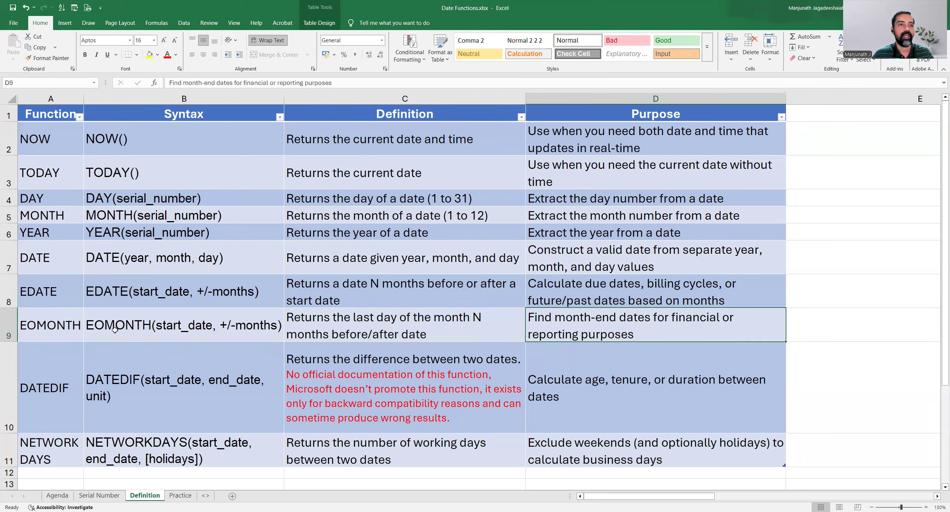
pyautogui.click(115, 330)
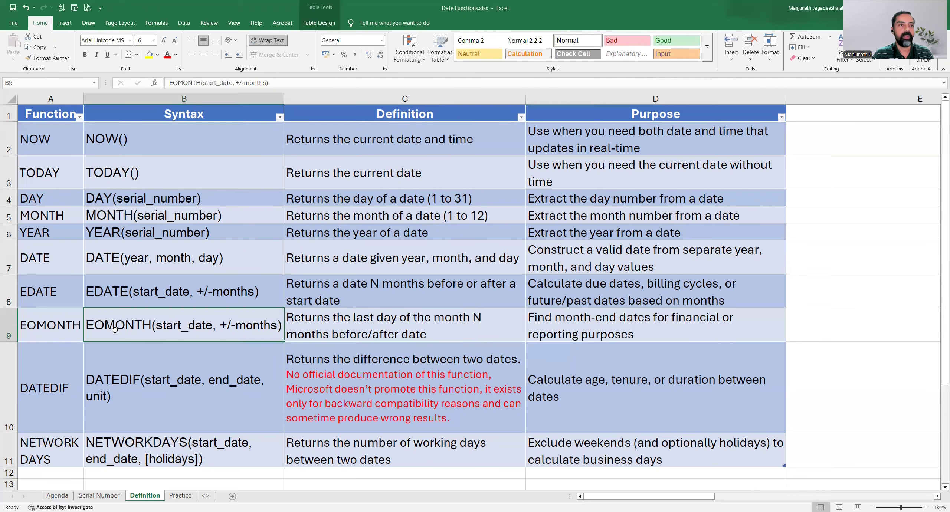
# - Review the purpose of EOMONTH, plus the syntax, definition and purpose of DATEDIF in the Definition table
pyautogui.click(554, 333)
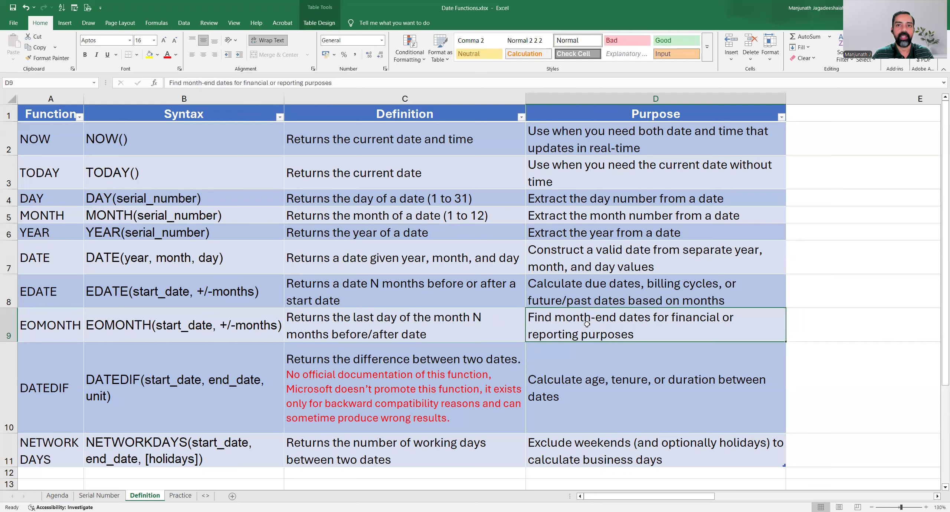
pyautogui.click(202, 413)
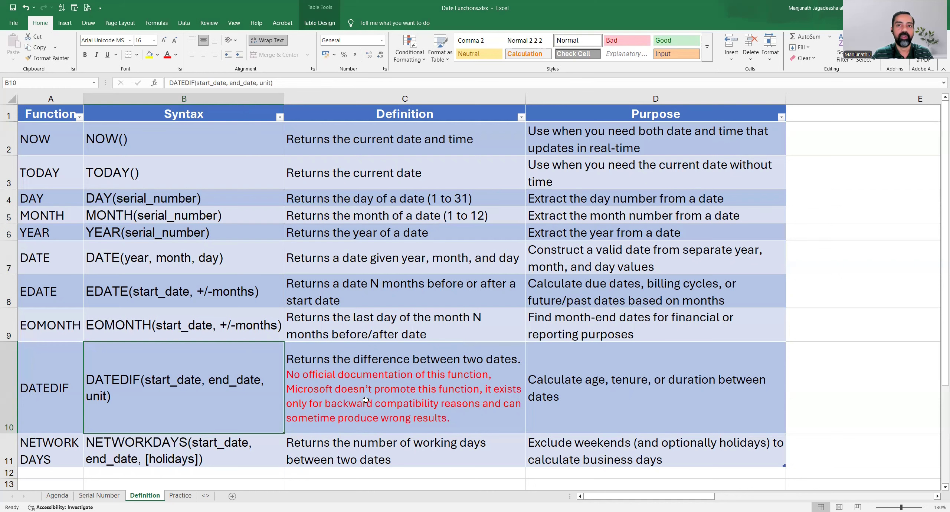
pyautogui.scroll(-3, 366, 400)
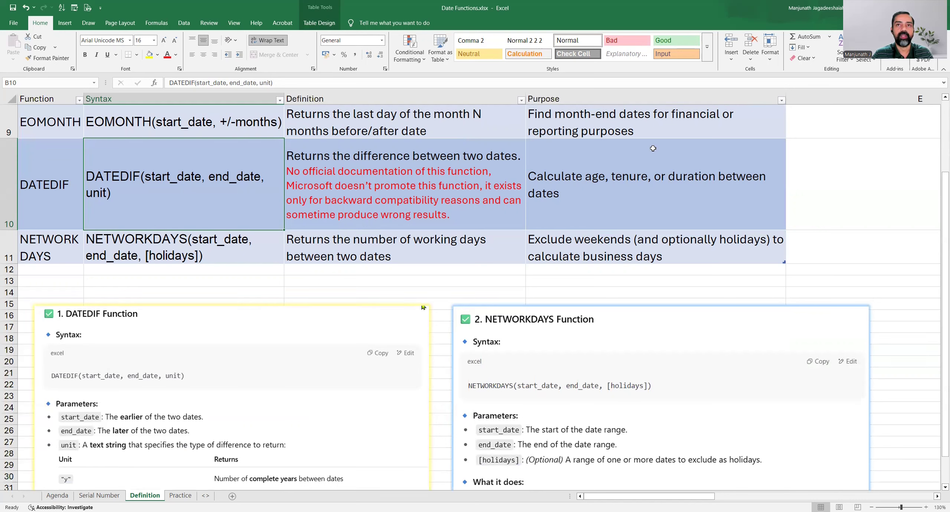
pyautogui.click(605, 194)
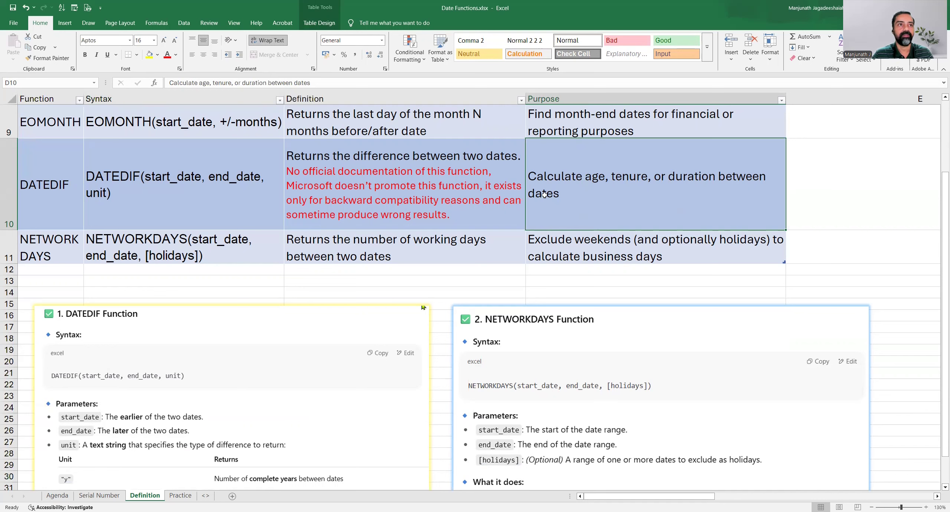
# - Review the NETWORKDAYS function's syntax, including its optional holidays argument, and its definition
pyautogui.click(65, 257)
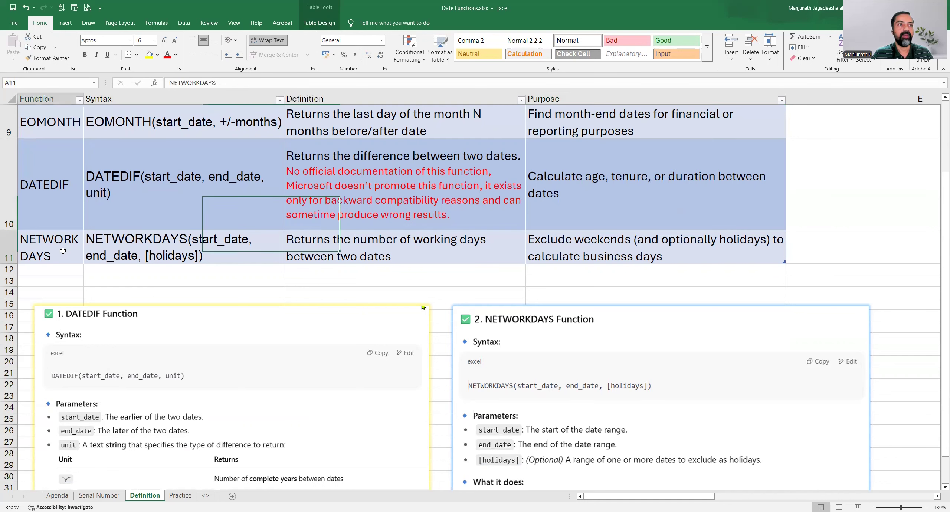
pyautogui.click(160, 250)
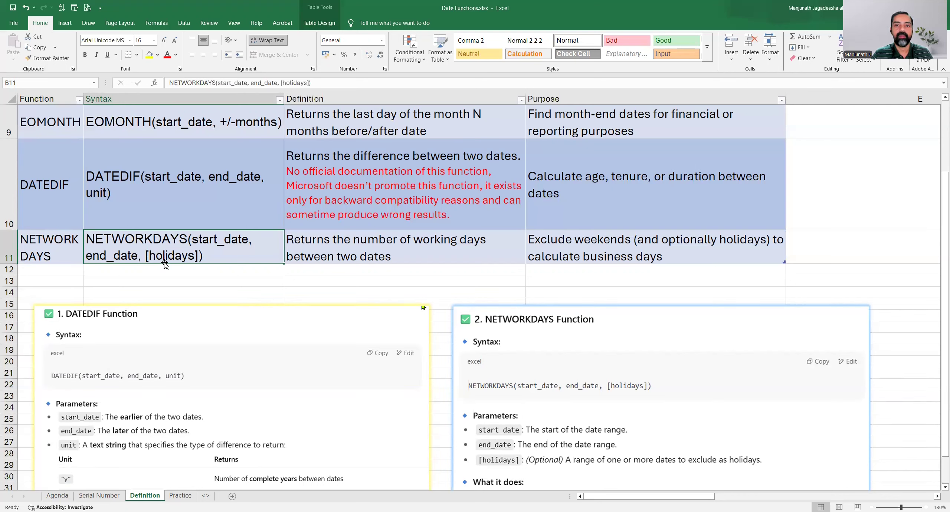
pyautogui.click(299, 257)
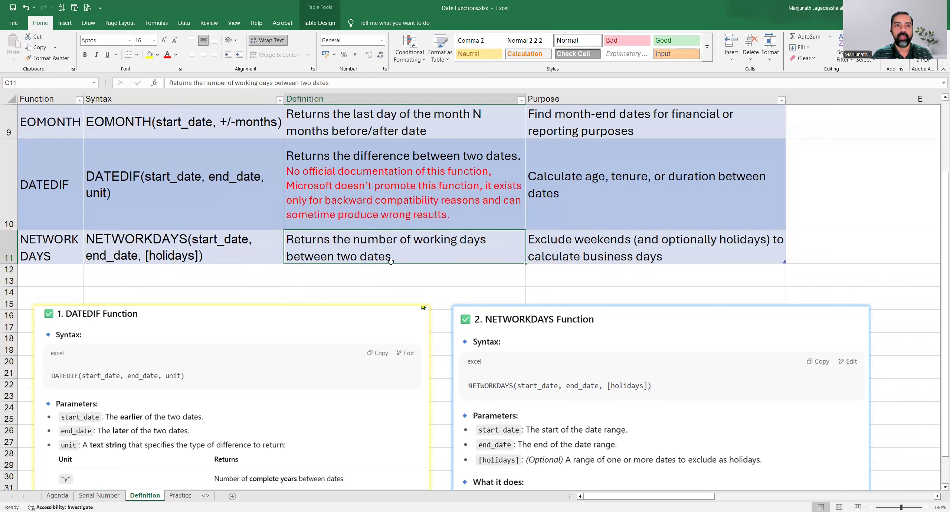
# - Examine the DATEDIF and NETWORKDAYS reference cards below the table, covering their parameters, the DATEDIF units and what NETWORKDAYS excludes
pyautogui.scroll(-1, 424, 251)
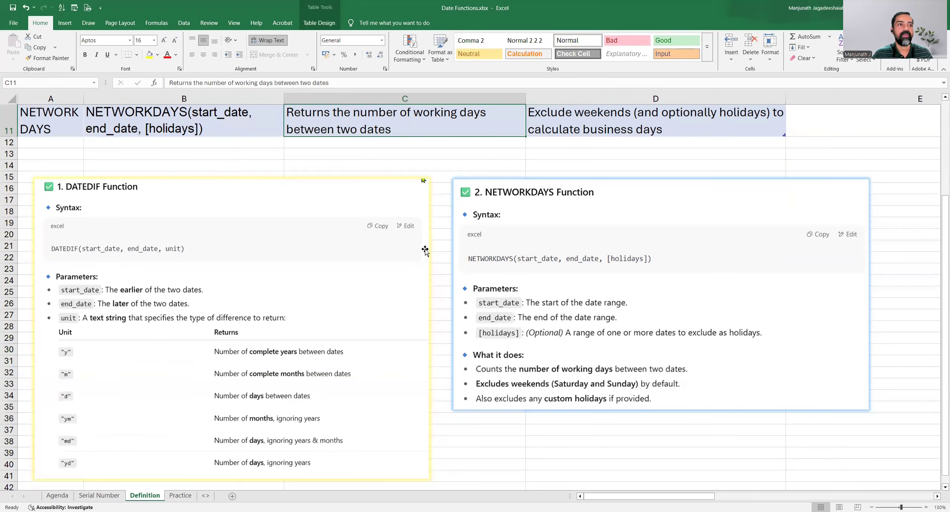
pyautogui.scroll(-2, 424, 250)
pyautogui.scroll(1, 424, 248)
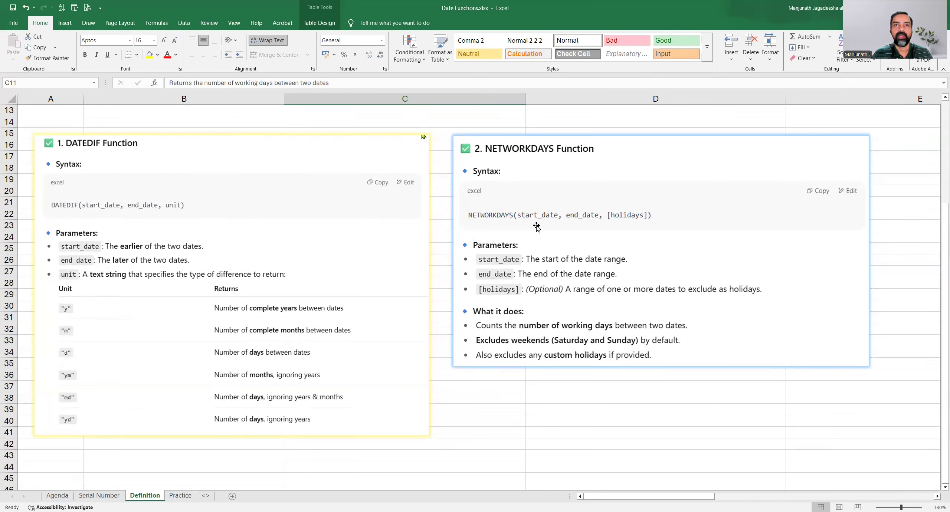
# - On the Practice sheet, insert the static current date in B4 and the static current time in B5
pyautogui.hotkey('ctrl', 'pagedown')
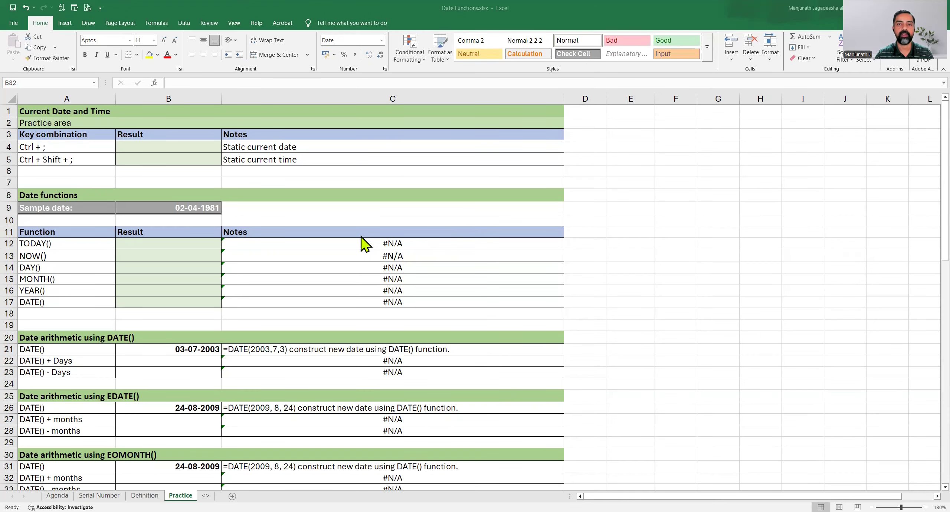
pyautogui.click(144, 148)
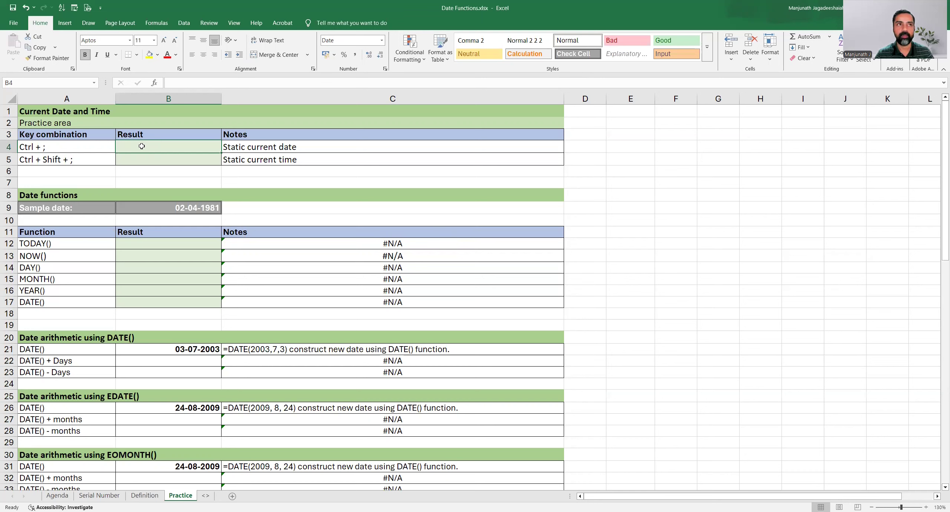
pyautogui.hotkey('ctrl', ';')
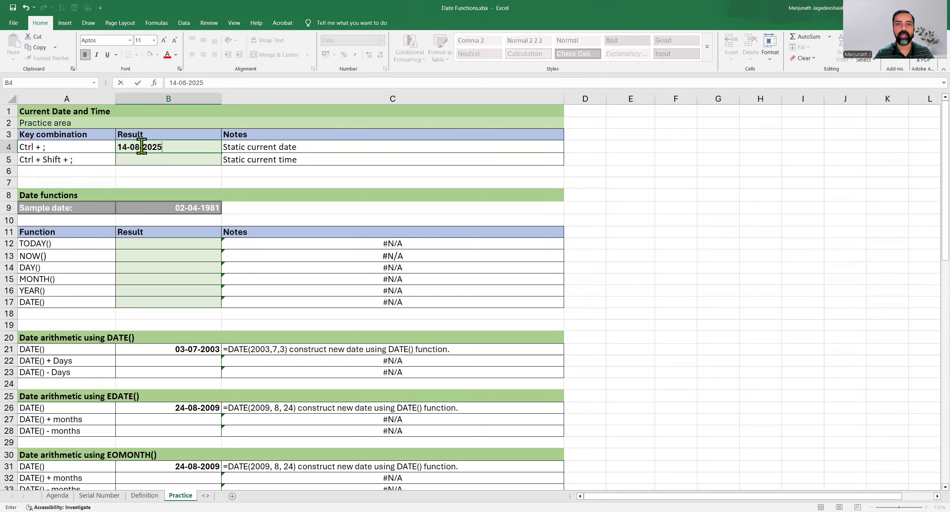
pyautogui.press('Return')
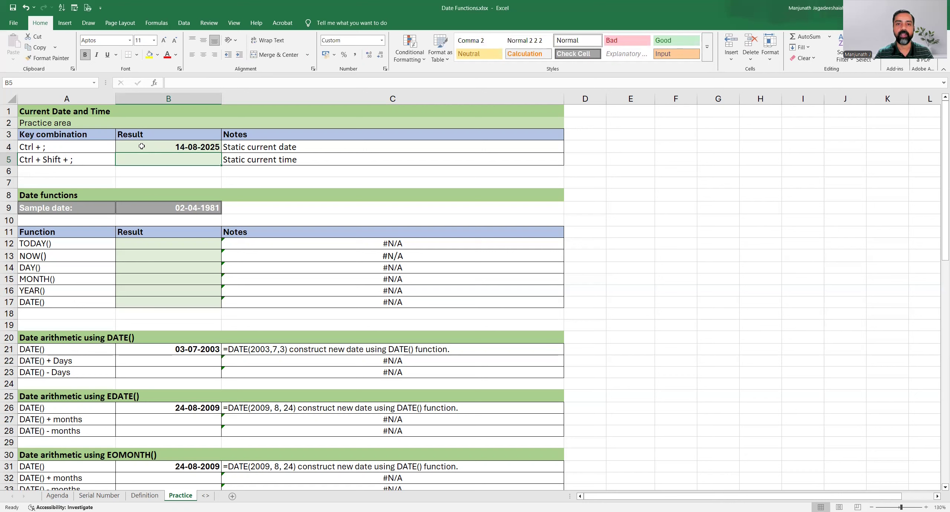
pyautogui.hotkey('ctrl', 'shift', ';')
pyautogui.press('Return')
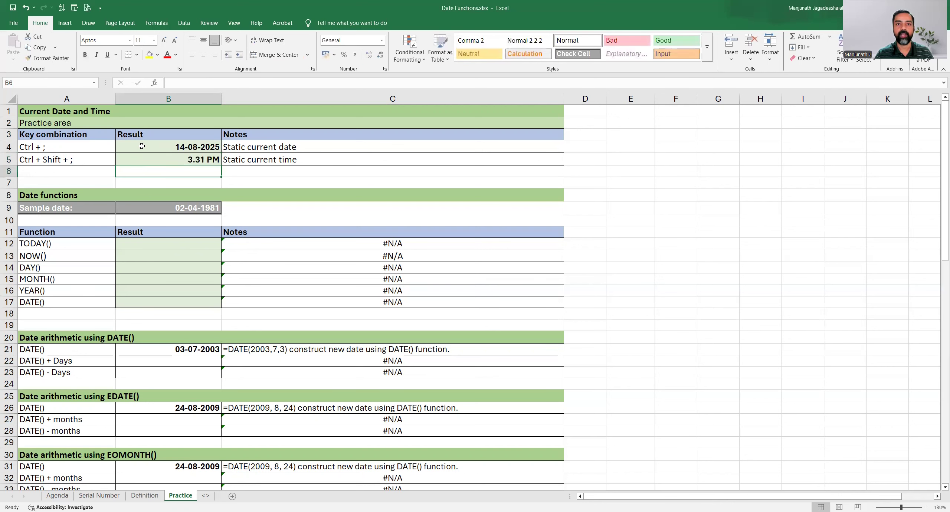
# - Enter the formula =TODAY() in B12, the Result cell for TODAY() in the Date functions table
pyautogui.press('Down')
pyautogui.press('Down')
pyautogui.moveTo(84, 246); pyautogui.dragTo(78, 302)
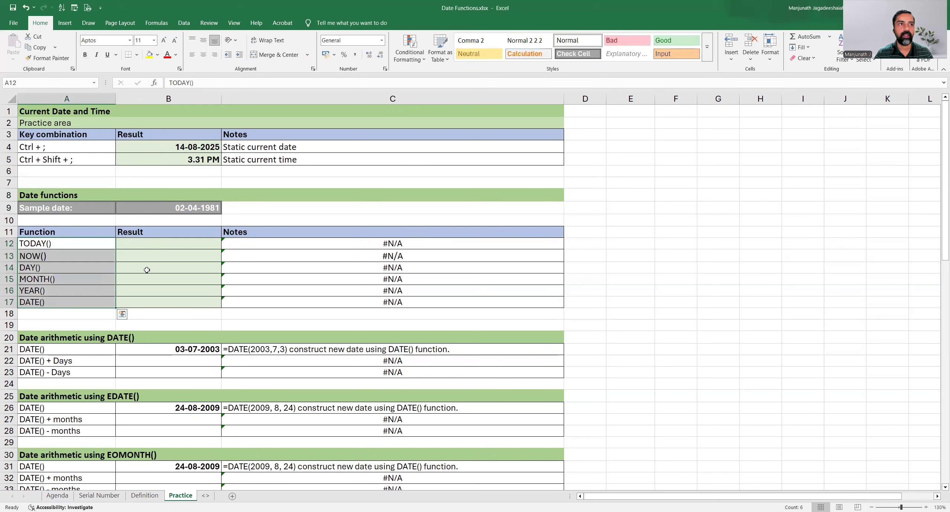
pyautogui.click(152, 245)
pyautogui.write('=')
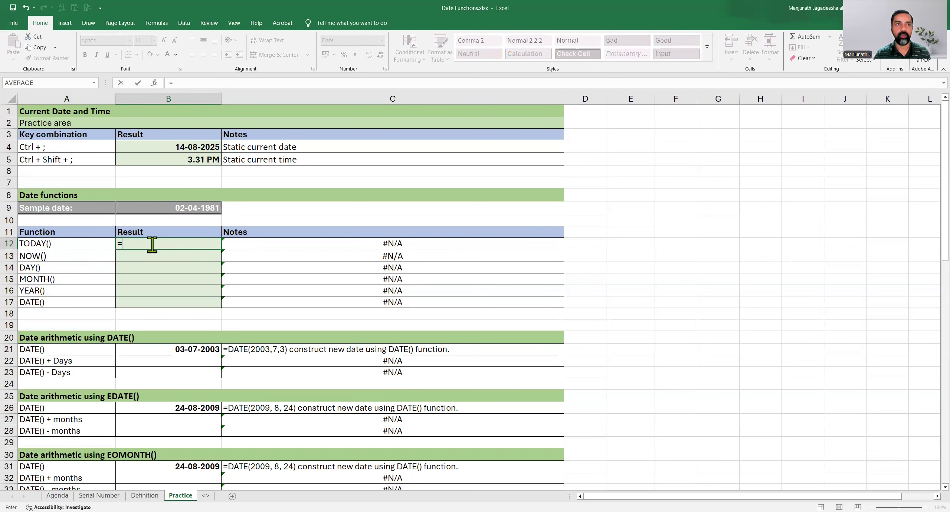
pyautogui.write('TODAY(')
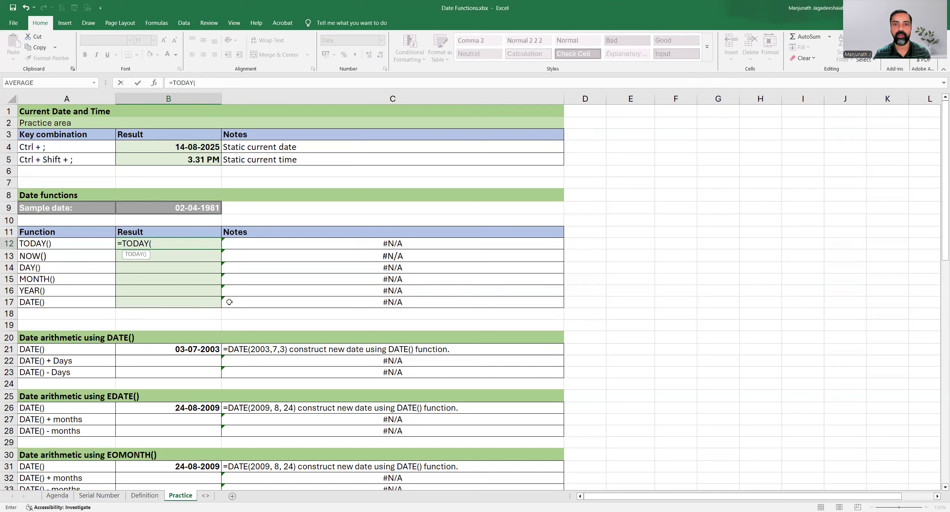
pyautogui.write(')')
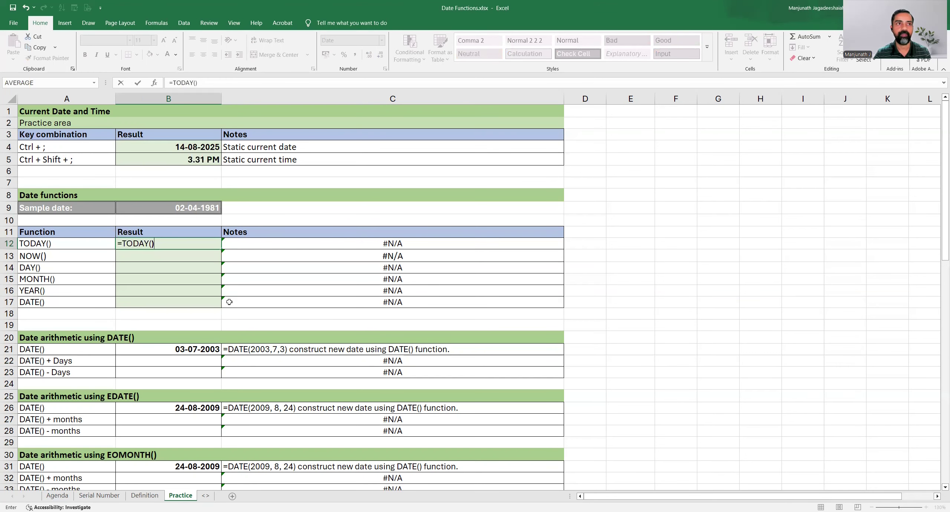
pyautogui.hotkey('ctrl', 'Return')
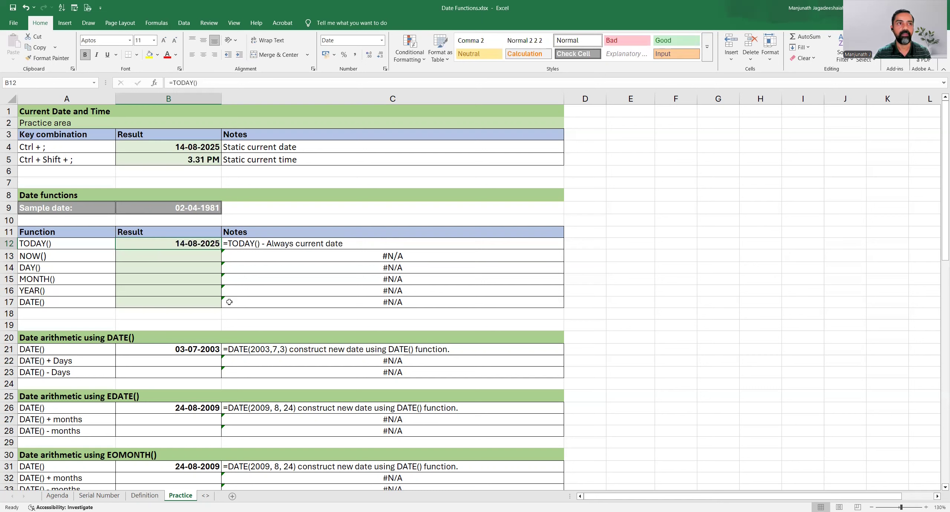
# - Enter the formula =NOW() in B13 to return the current date and time
pyautogui.press('Down')
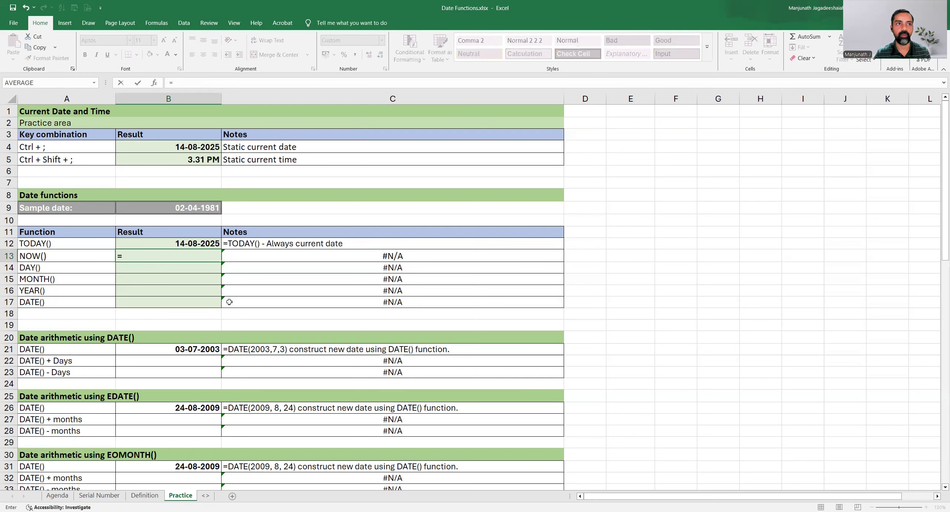
pyautogui.write('NOW(')
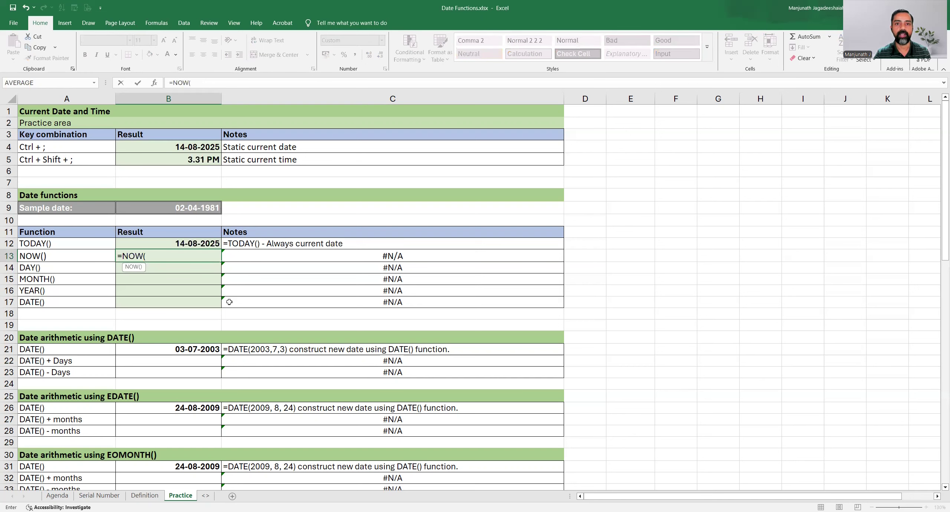
pyautogui.write(')')
pyautogui.hotkey('ctrl', 'Return')
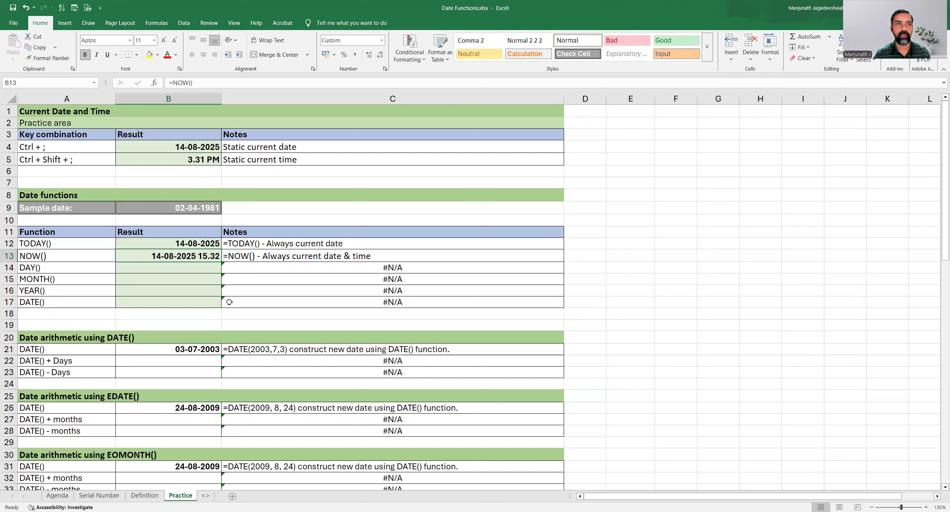
# - Enter =DAY(B9) in B14 to extract the day from the sample date
pyautogui.press('Down')
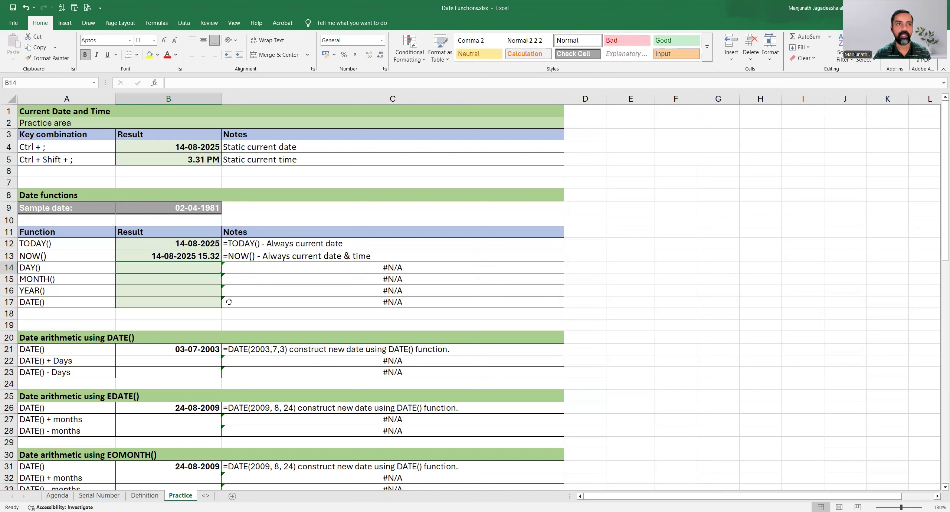
pyautogui.write('=')
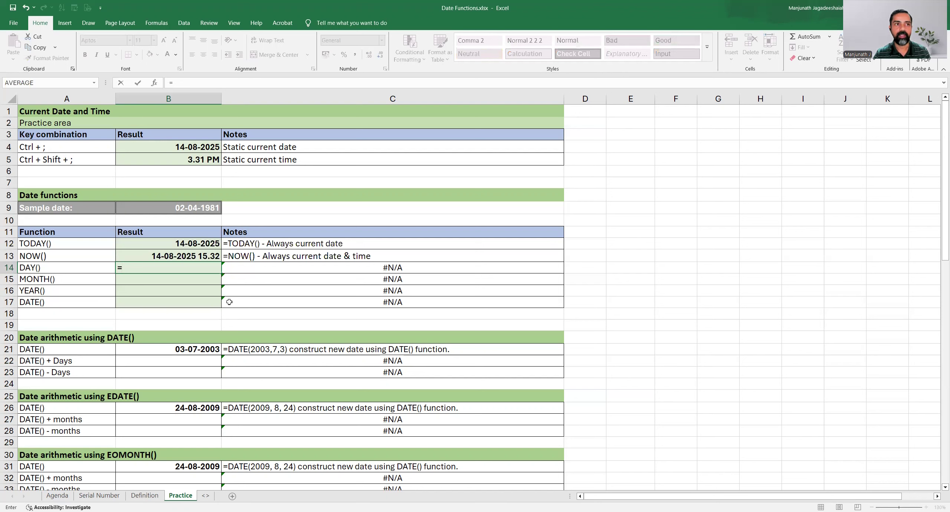
pyautogui.write('DAY(')
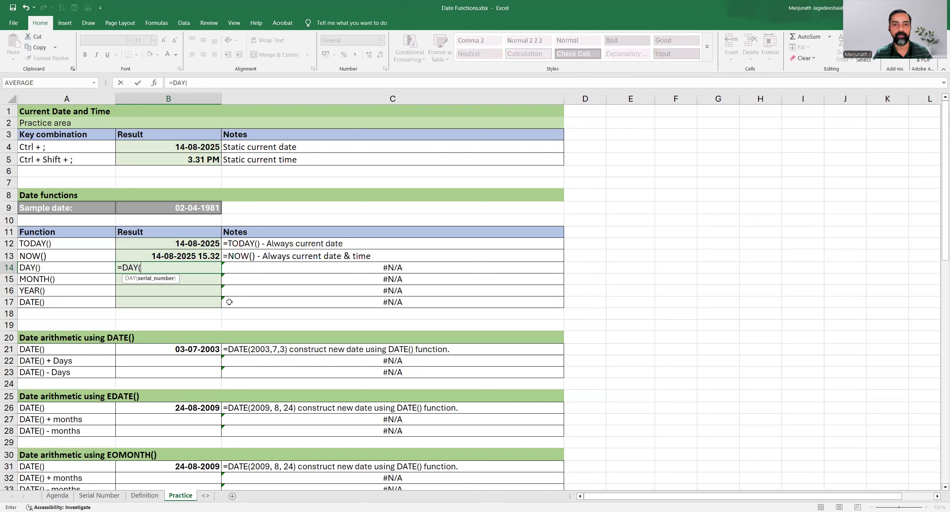
pyautogui.click(167, 208)
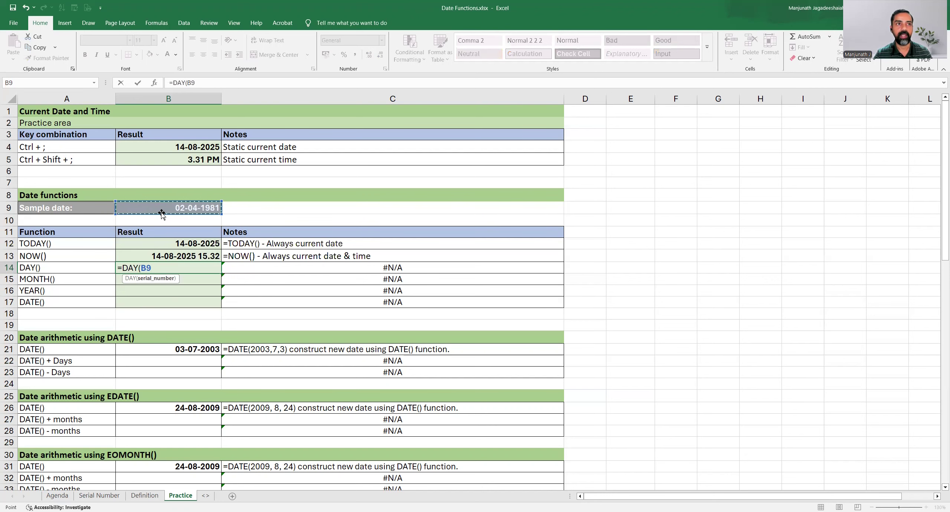
pyautogui.hotkey('ctrl', 'Return')
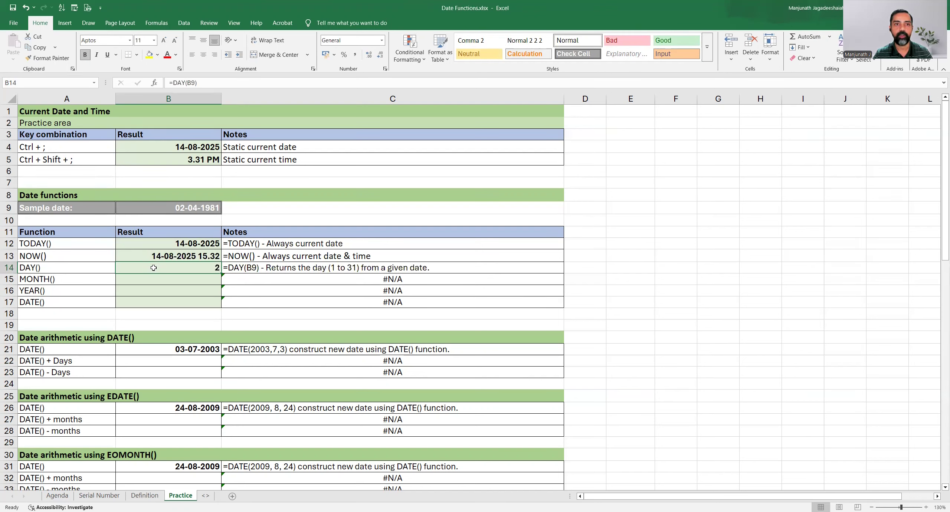
# - Enter =MONTH(B9) in B15 to extract the month from the sample date
pyautogui.click(178, 279)
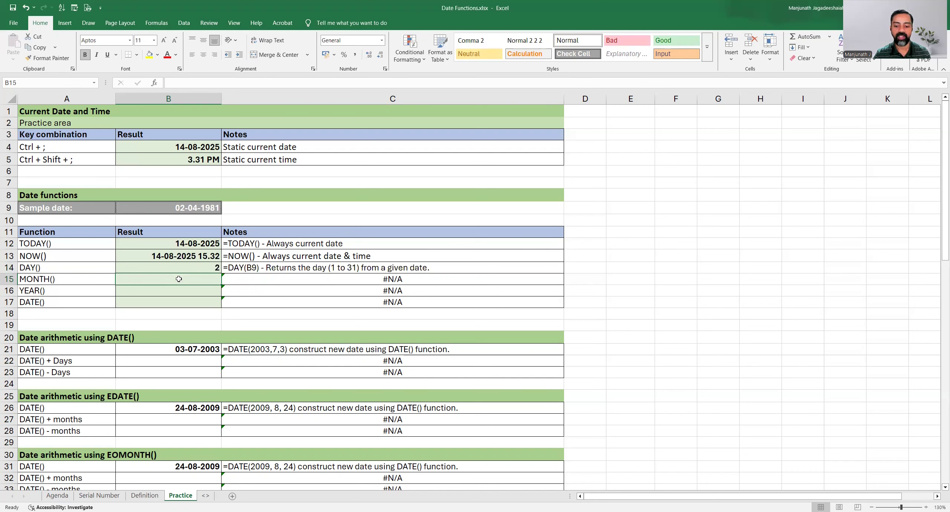
pyautogui.write('=')
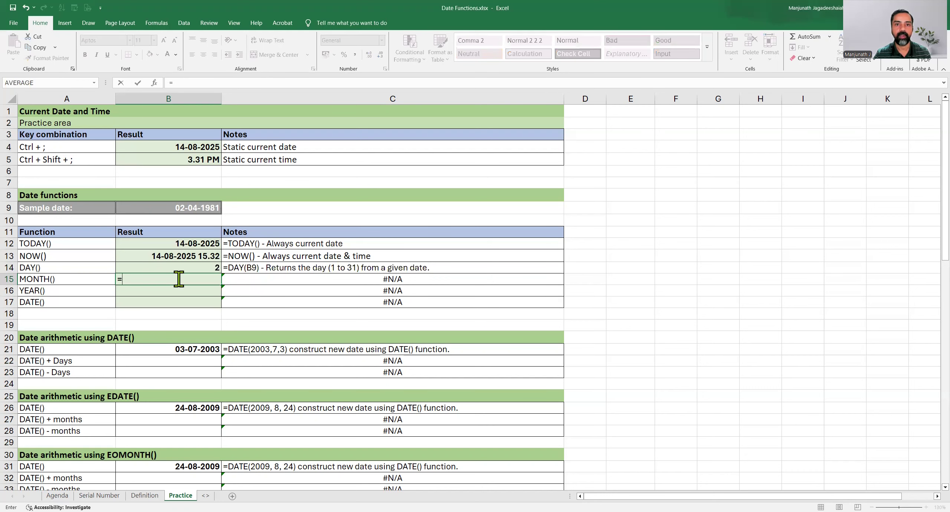
pyautogui.write('mon')
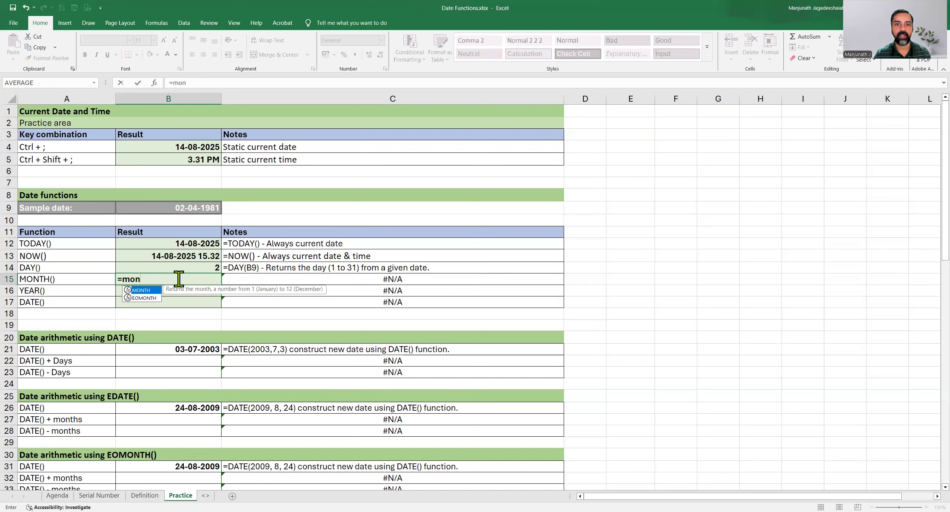
pyautogui.write('th')
pyautogui.press('Tab')
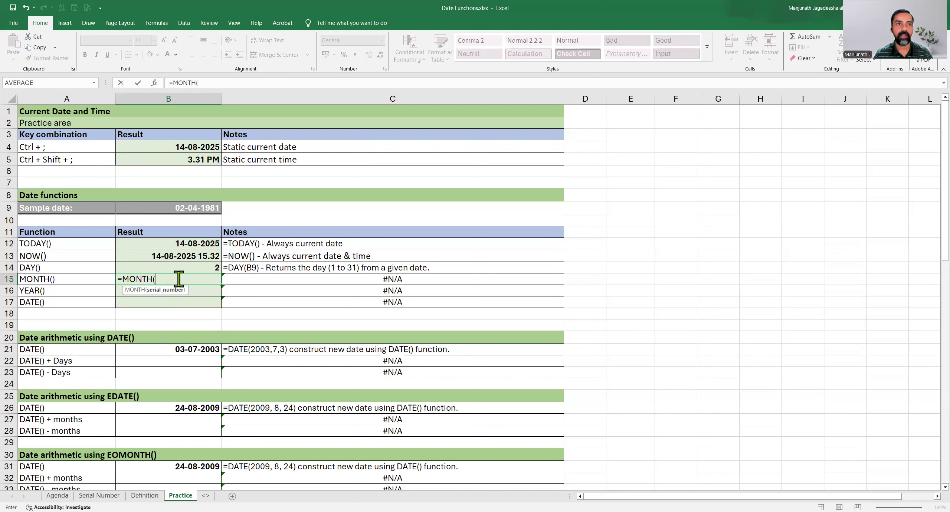
pyautogui.click(163, 206)
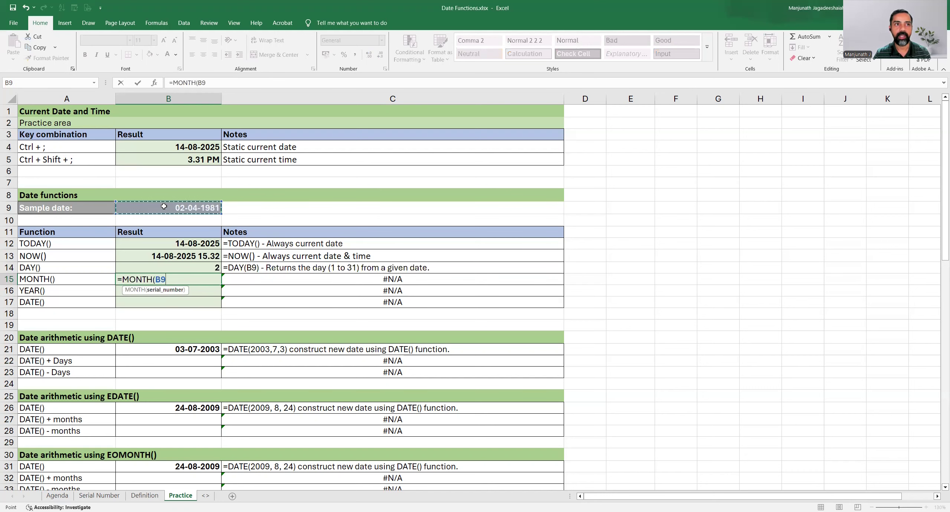
pyautogui.write(')')
pyautogui.hotkey('ctrl', 'Return')
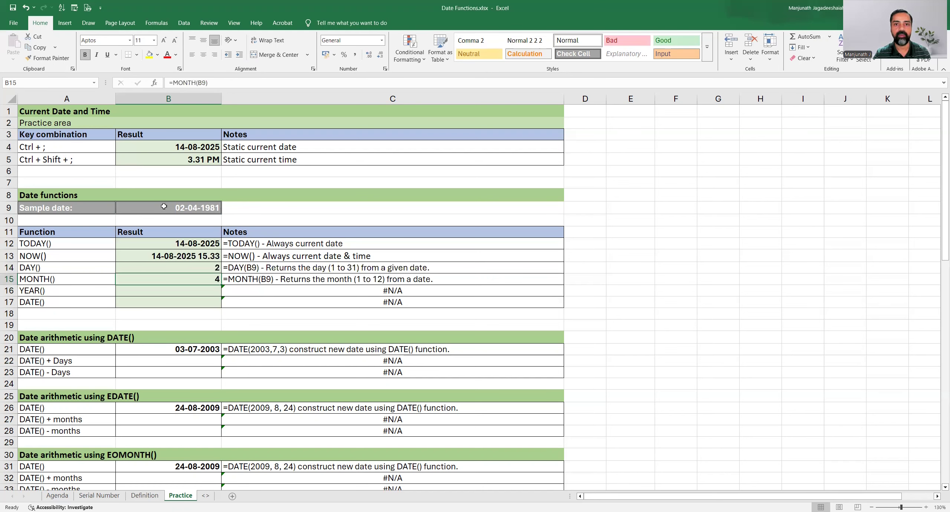
# - Enter =YEAR(B9) in B16 to extract the year from the sample date
pyautogui.press('Down')
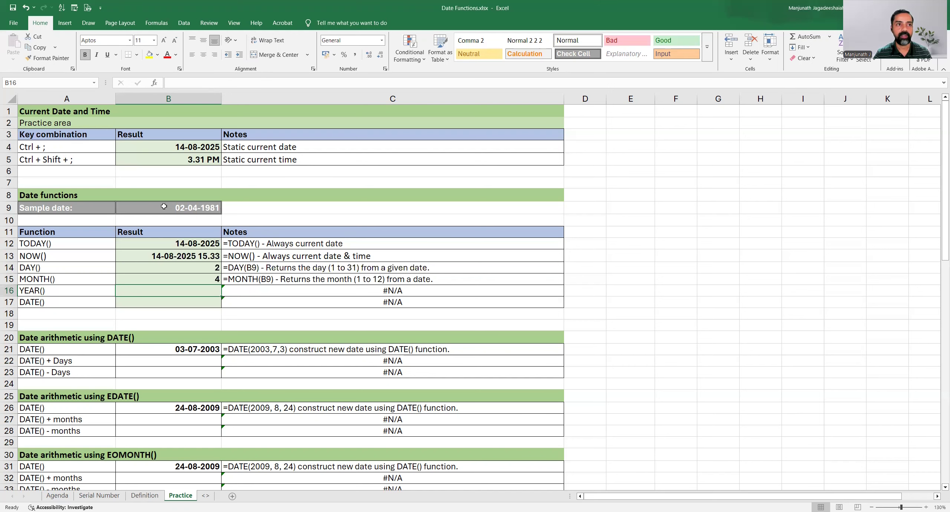
pyautogui.write('=')
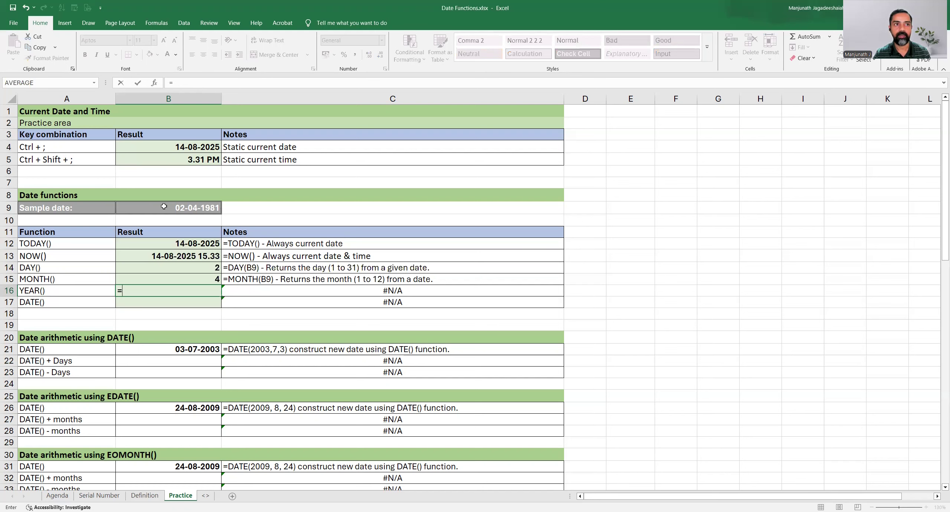
pyautogui.write('YEAR(')
pyautogui.click(163, 207)
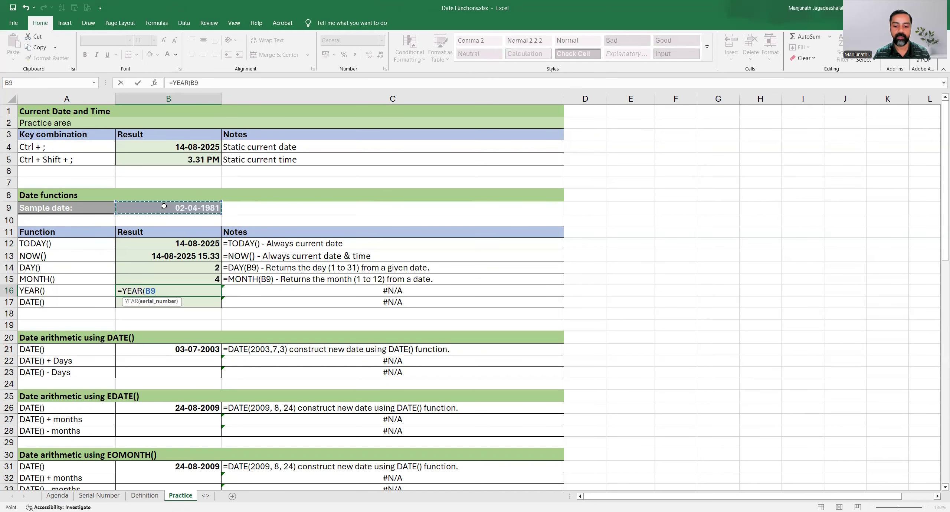
pyautogui.write(')')
pyautogui.hotkey('ctrl', 'Return')
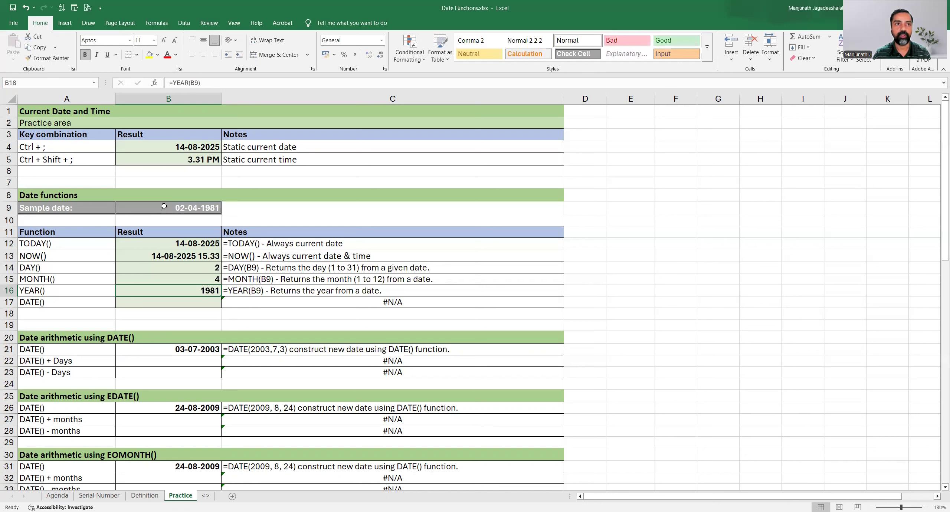
# - Enter =DATE(B16,B15,B14) in B17 to build a date from the extracted year, month and day
pyautogui.press('Down')
pyautogui.press('Left')
pyautogui.press('Right')
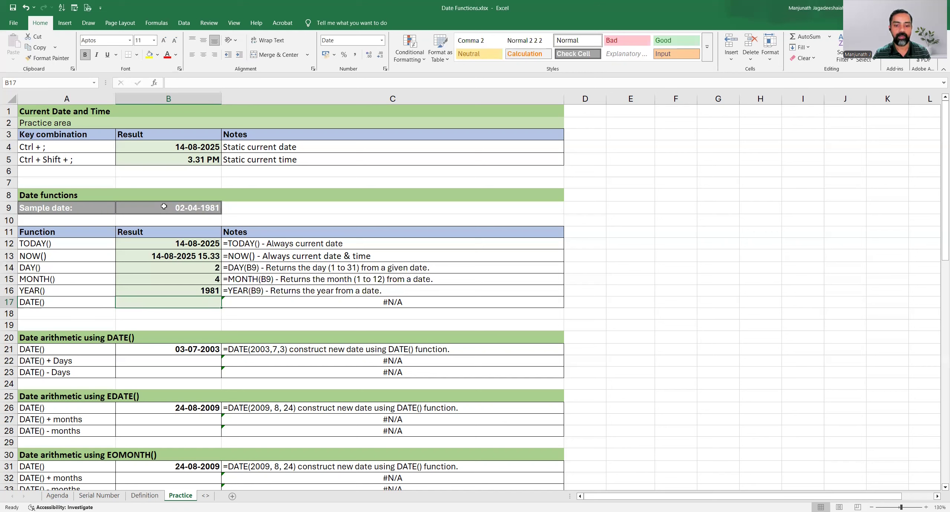
pyautogui.write('=')
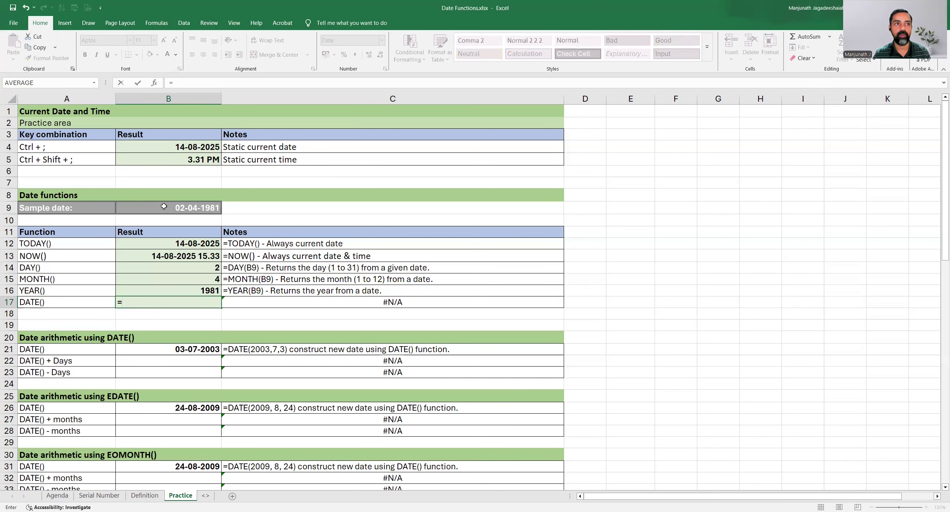
pyautogui.write('DATE(')
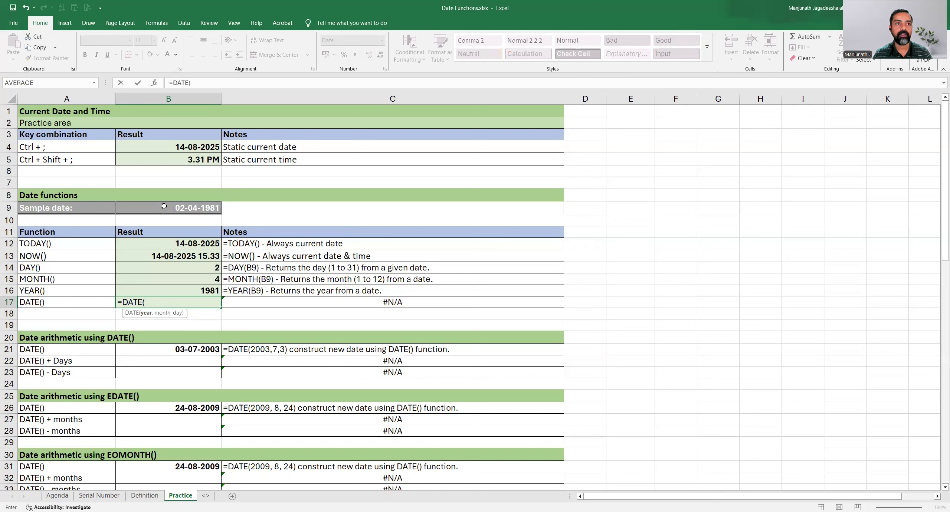
pyautogui.click(161, 290)
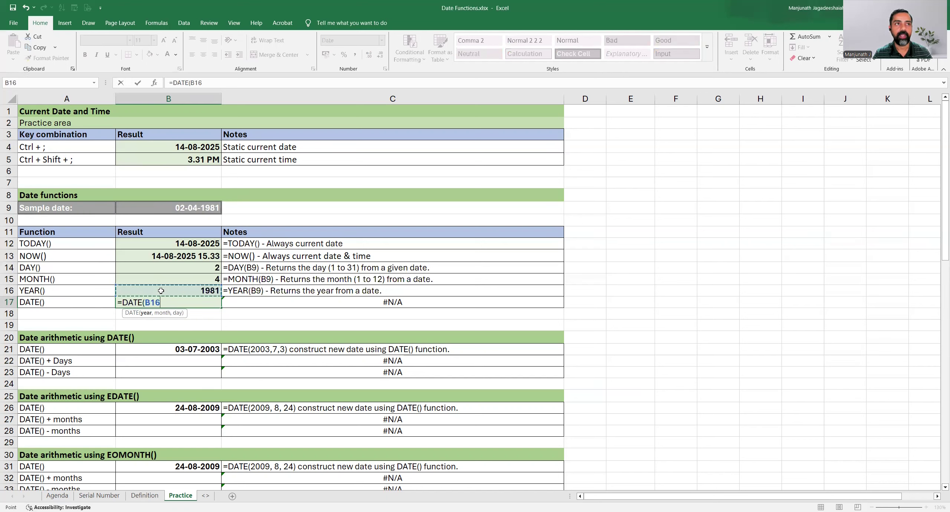
pyautogui.write(',')
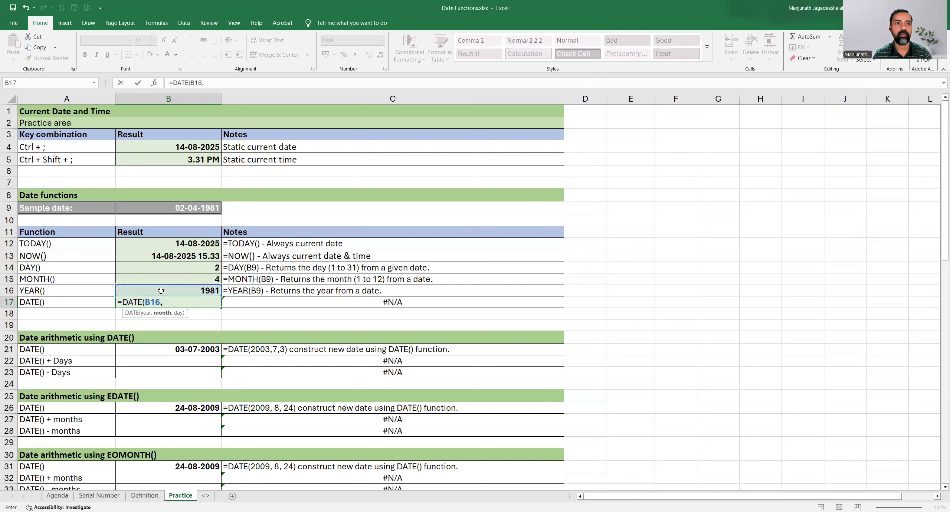
pyautogui.click(164, 278)
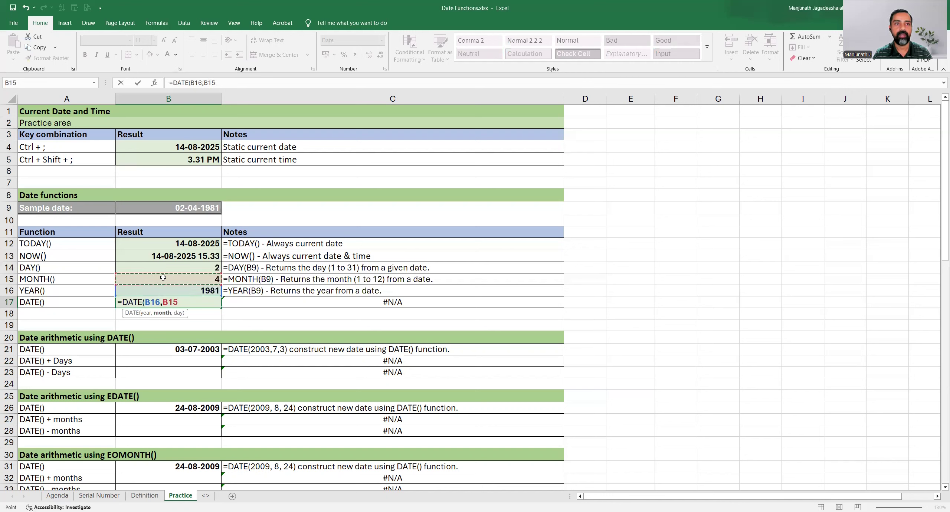
pyautogui.write(',')
pyautogui.click(155, 270)
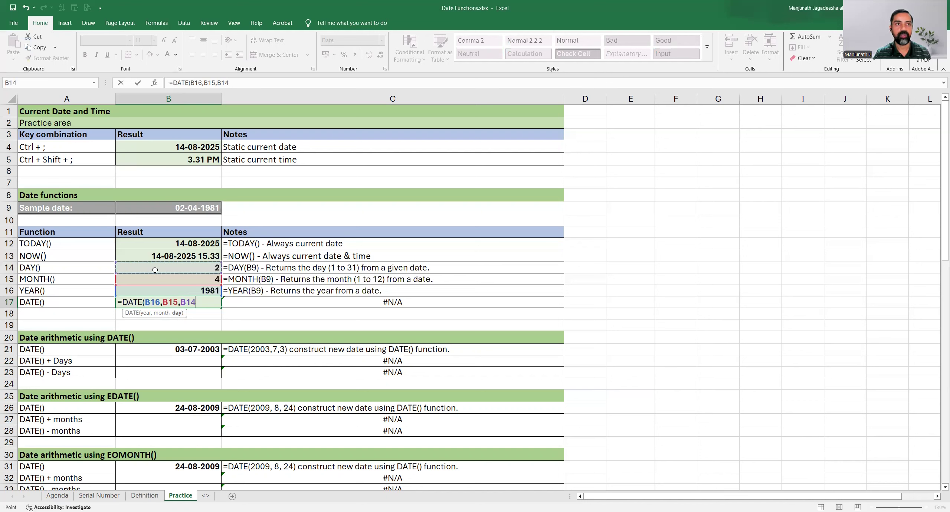
pyautogui.write(')')
pyautogui.hotkey('ctrl', 'Return')
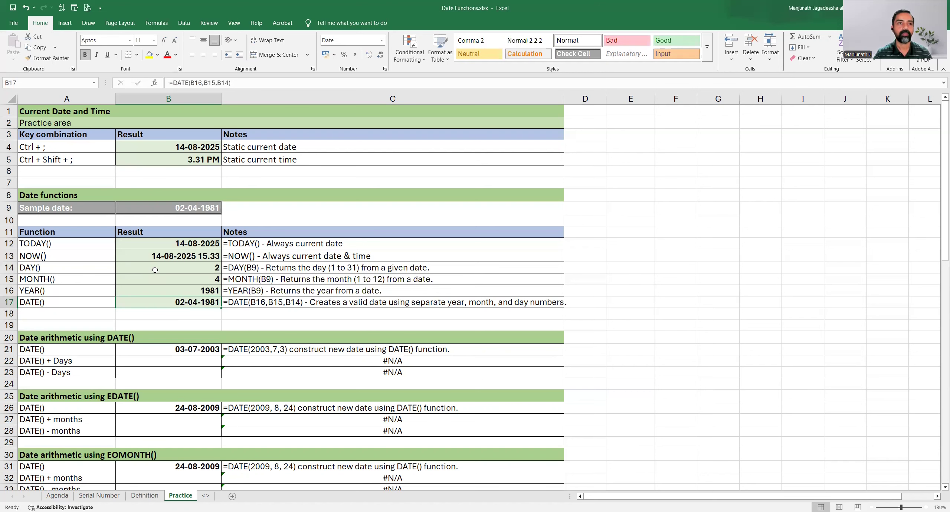
# - Enter =B21+10 in B22, the DATE() + Days row, to add 10 days to the date above
pyautogui.scroll(-2, 153, 274)
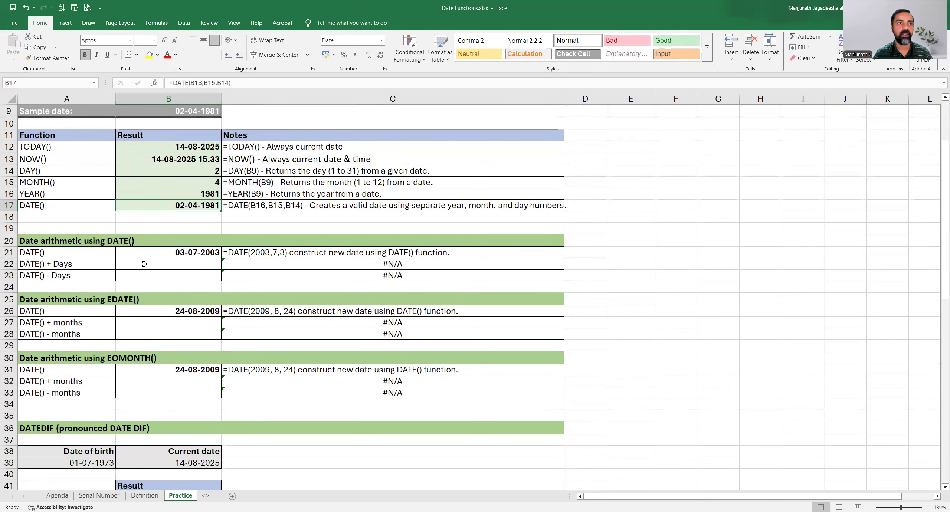
pyautogui.click(144, 264)
pyautogui.press('Down')
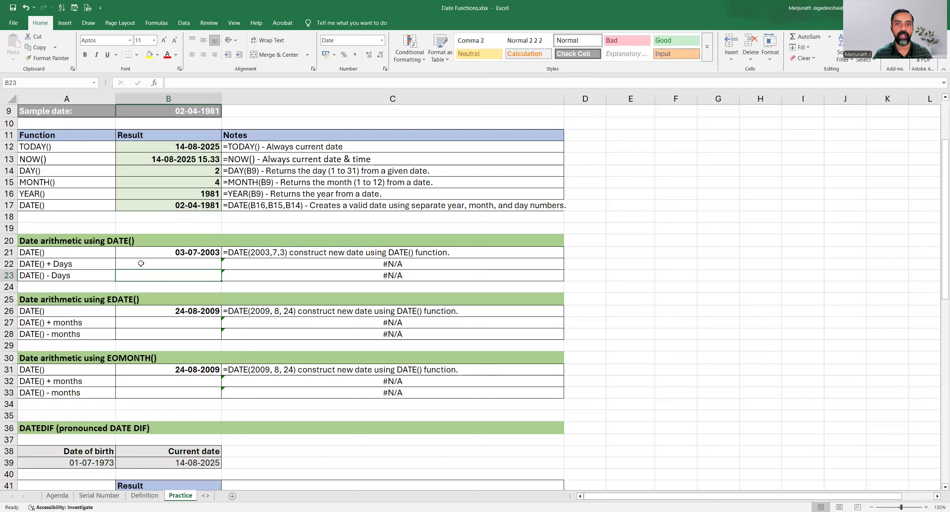
pyautogui.click(141, 264)
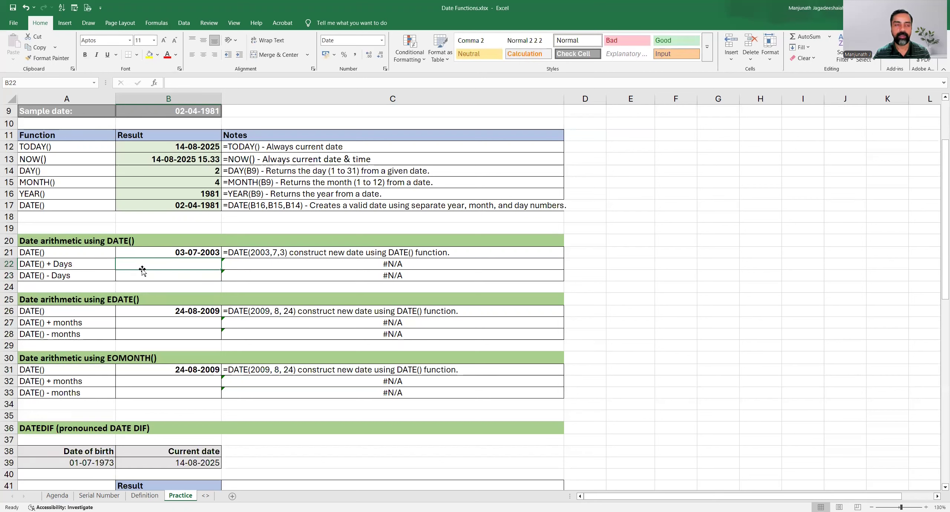
pyautogui.write('=')
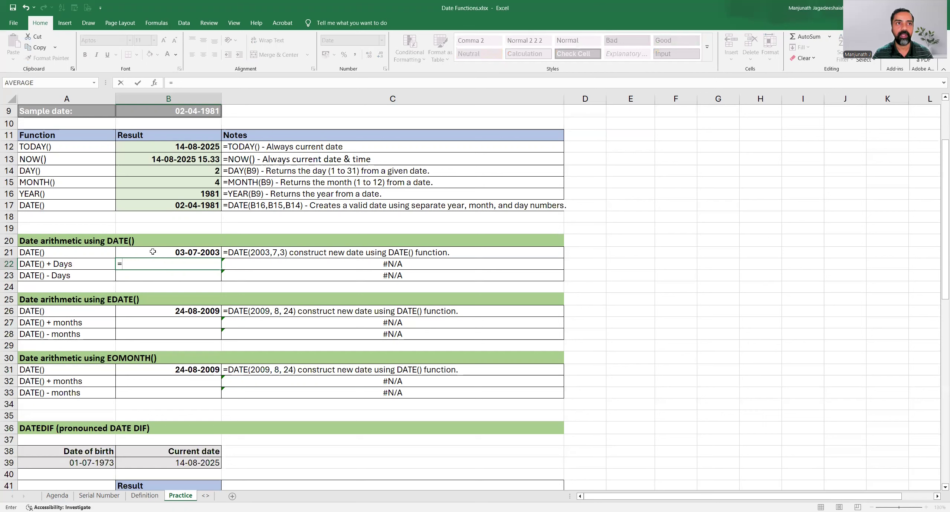
pyautogui.click(152, 251)
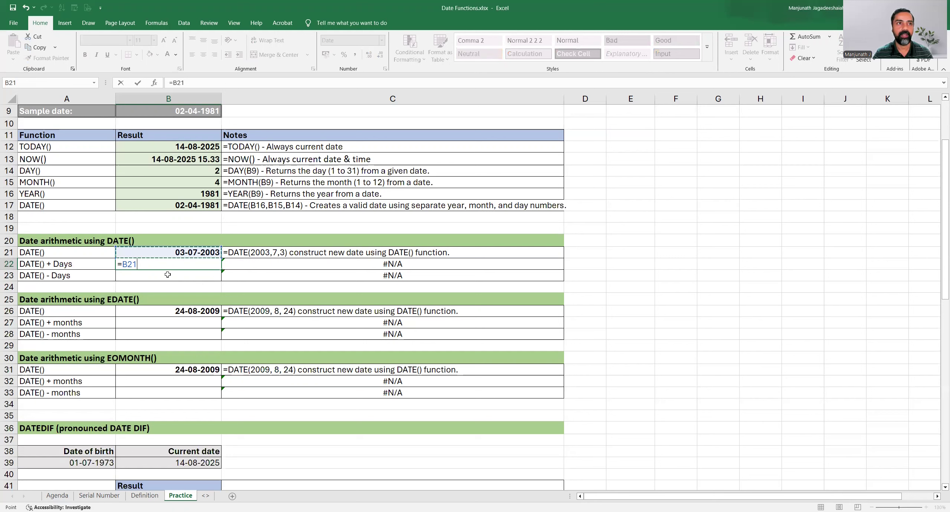
pyautogui.write('+10')
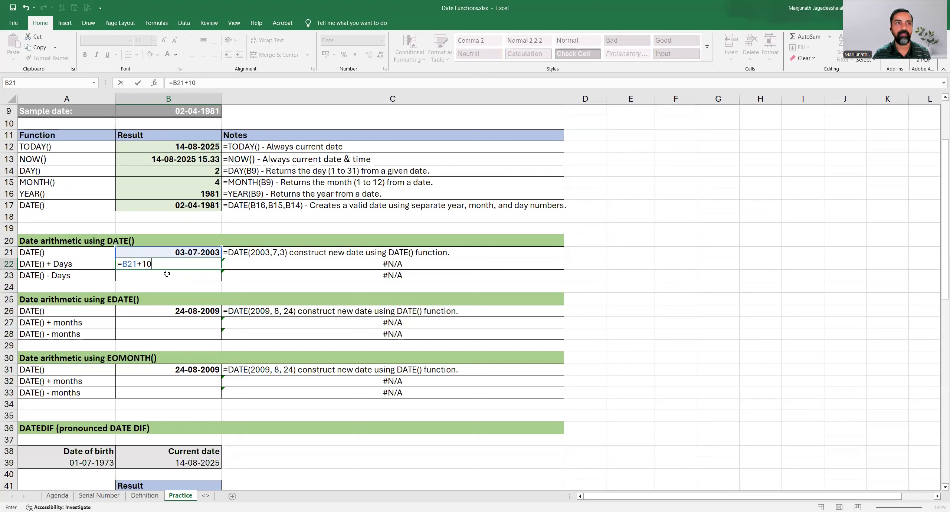
pyautogui.press('Return')
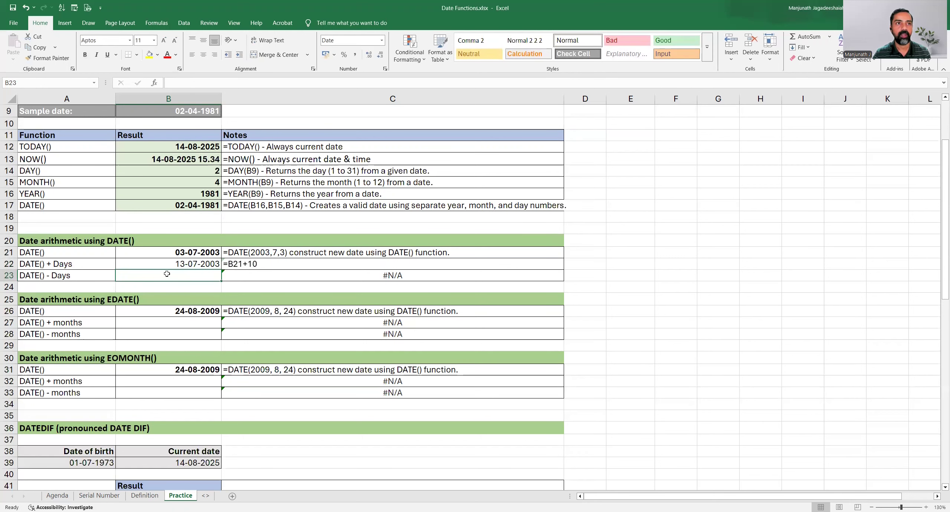
pyautogui.press('Up')
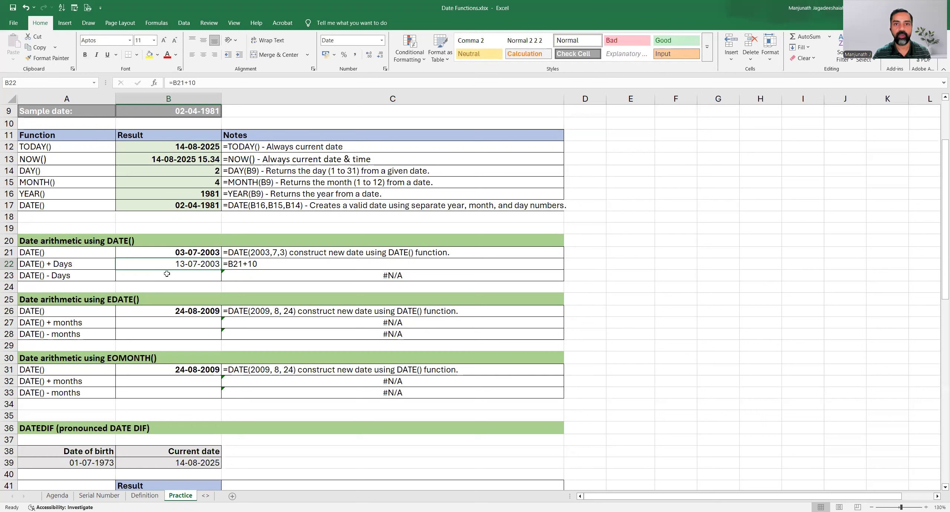
# - Enter =B21 - 2 in B23, the DATE() - Days row, to subtract 2 days from the date in B21
pyautogui.click(167, 274)
pyautogui.press('Escape')
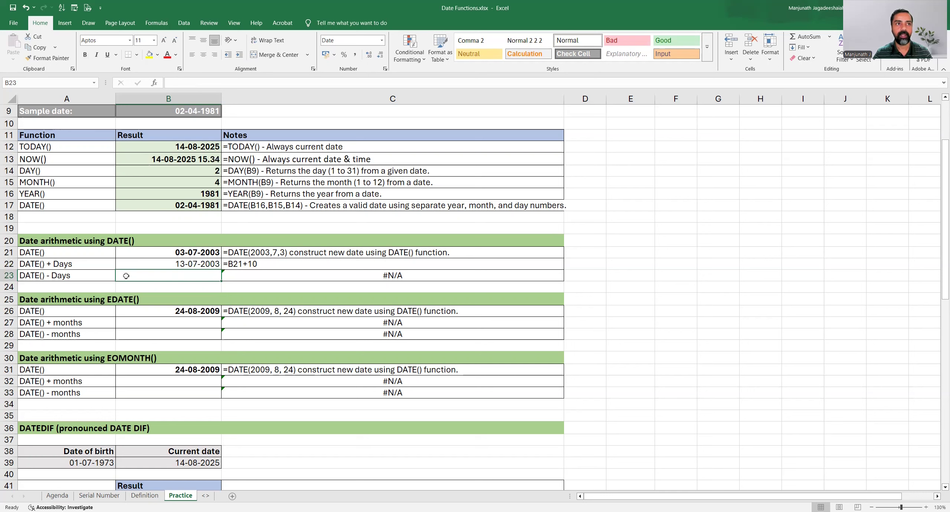
pyautogui.write('=')
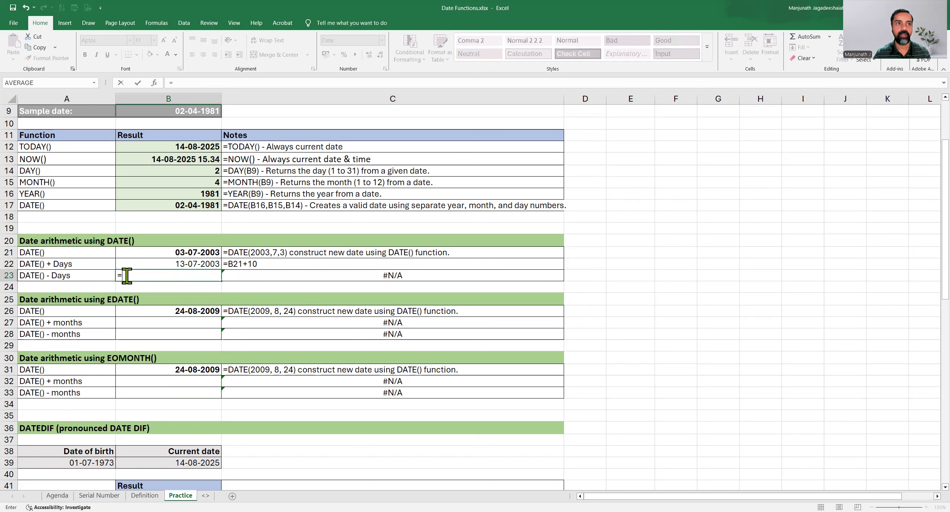
pyautogui.click(141, 253)
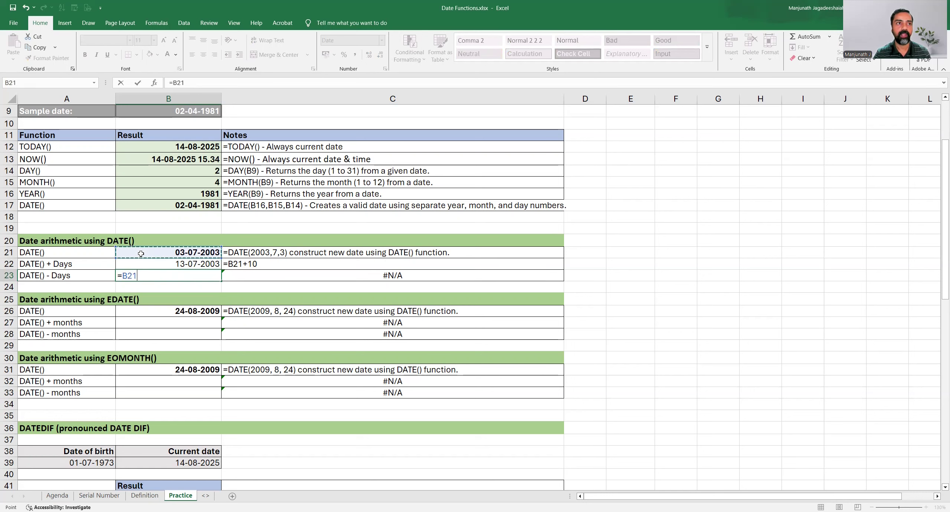
pyautogui.write('- ')
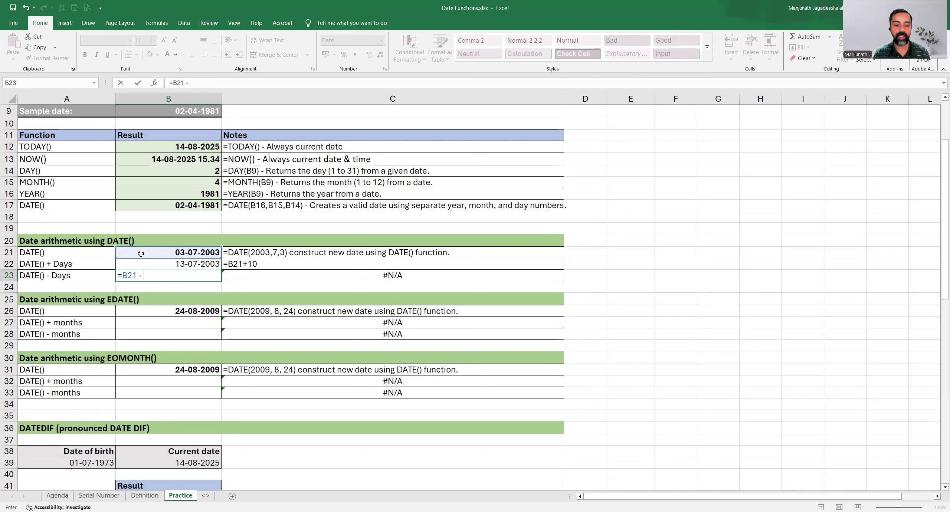
pyautogui.write('2')
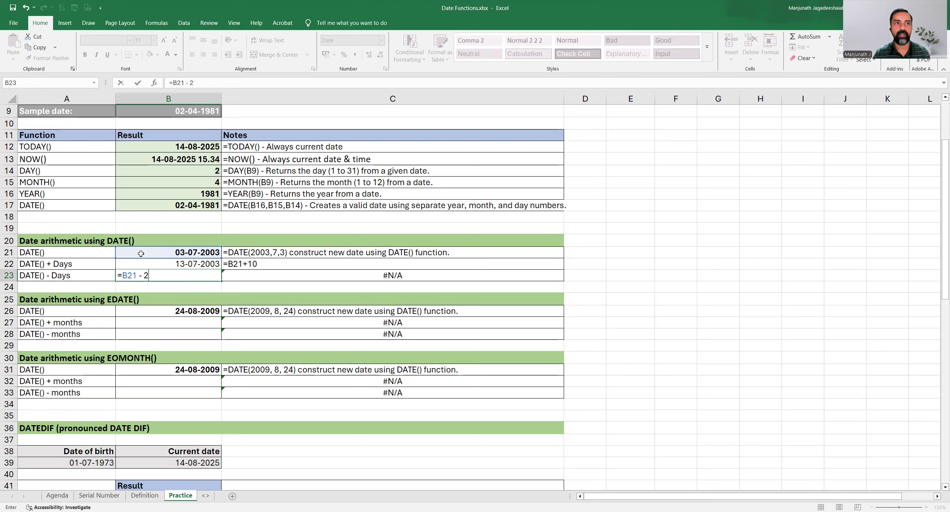
pyautogui.press('Return')
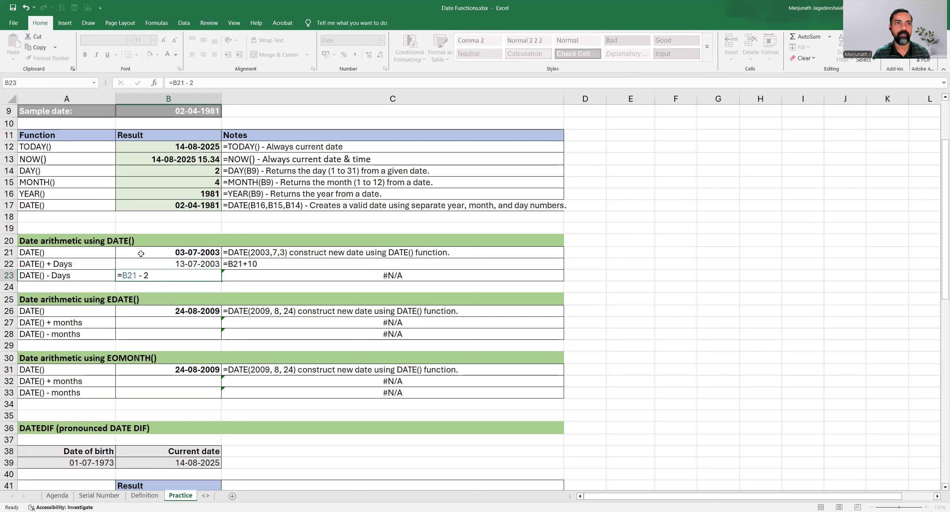
pyautogui.press('Up')
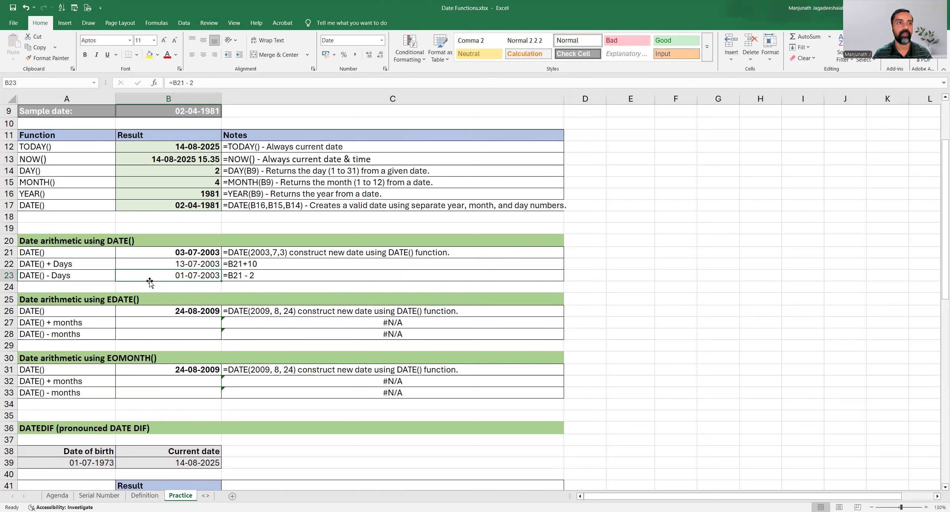
# - Enter =EDATE(B26, 4) in B27, the EDATE section's DATE() + months row, to add 4 months to the date in B26
pyautogui.scroll(-2, 149, 282)
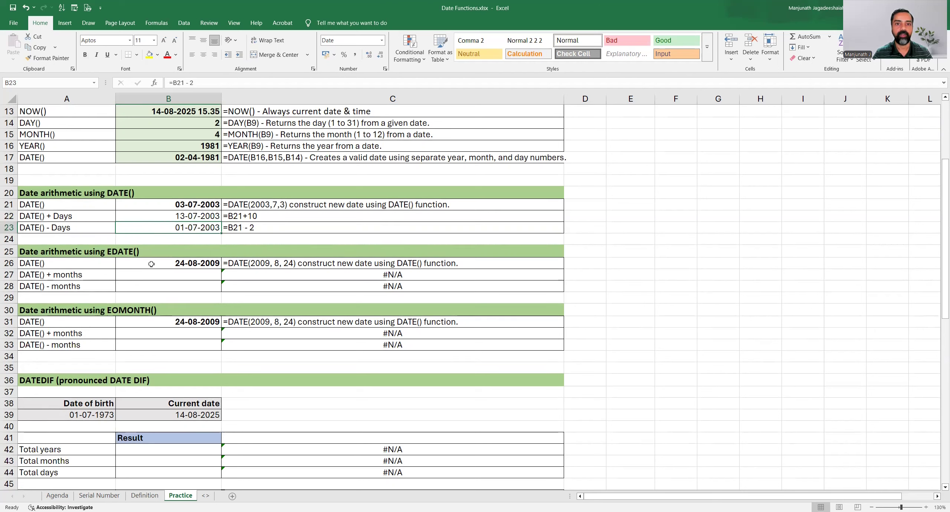
pyautogui.click(151, 264)
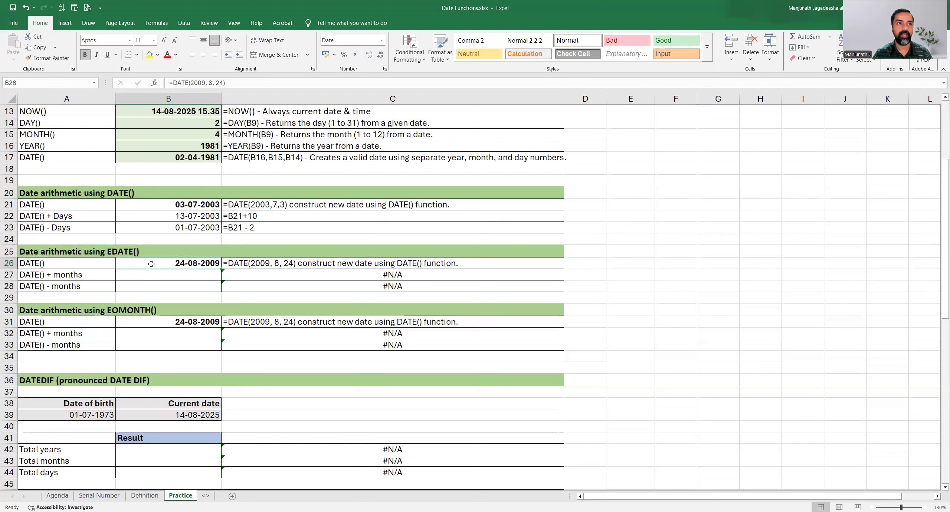
pyautogui.click(145, 273)
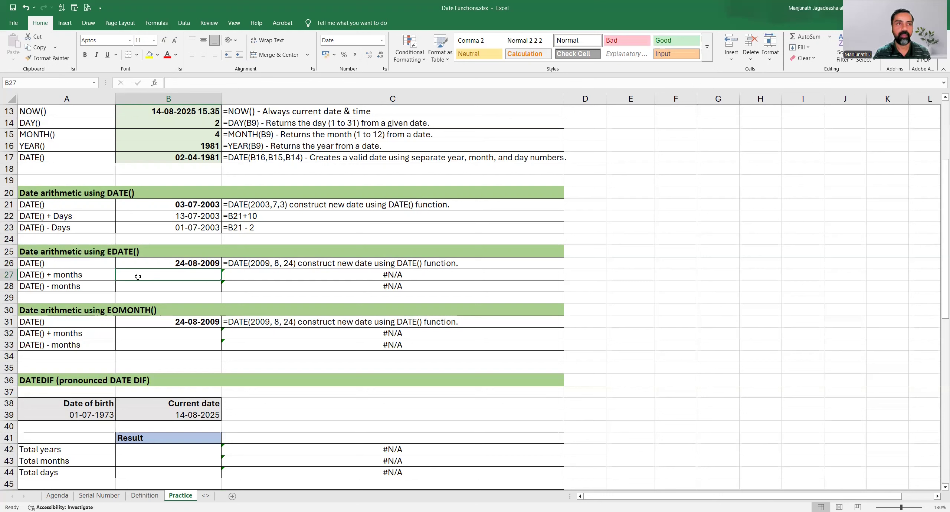
pyautogui.write('=')
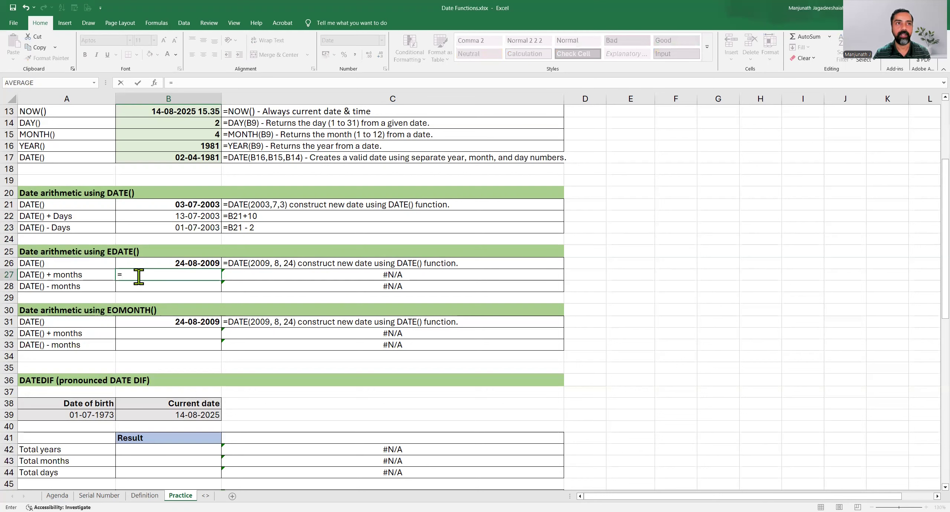
pyautogui.write('edate')
pyautogui.press('Tab')
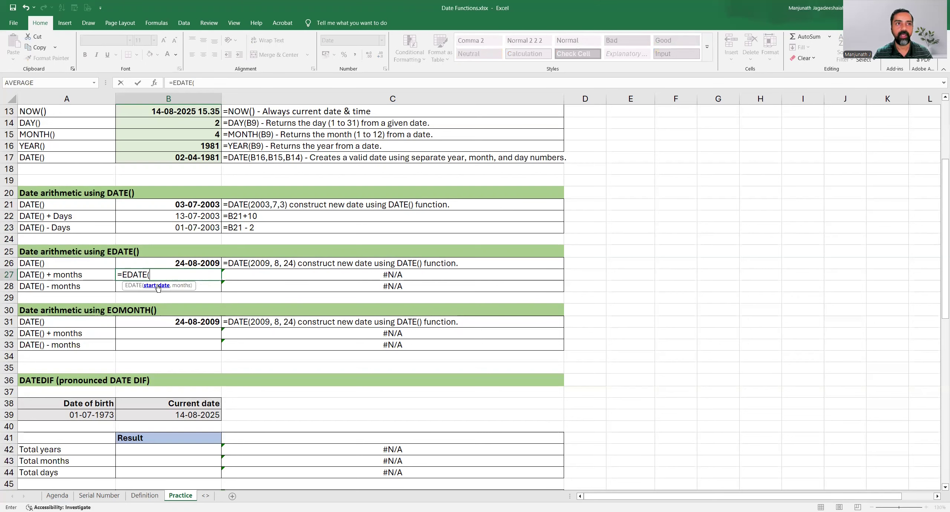
pyautogui.click(160, 263)
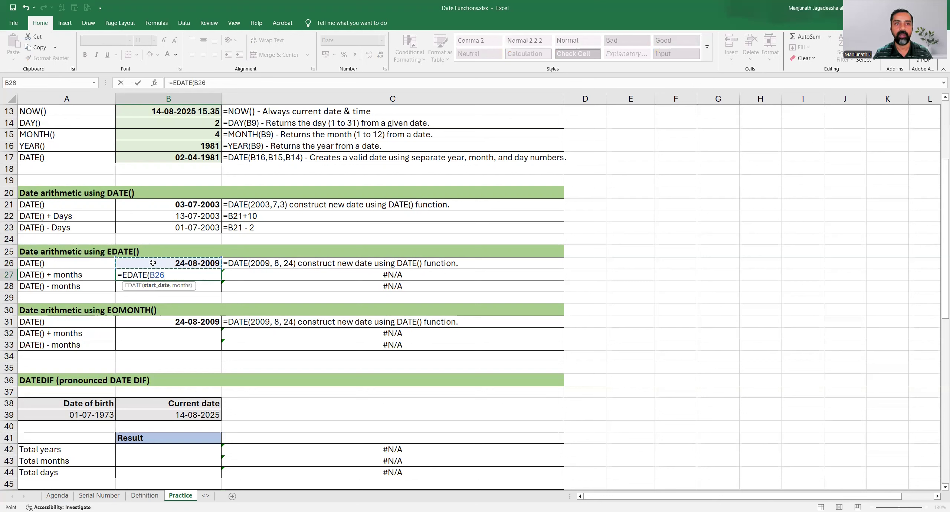
pyautogui.write(',')
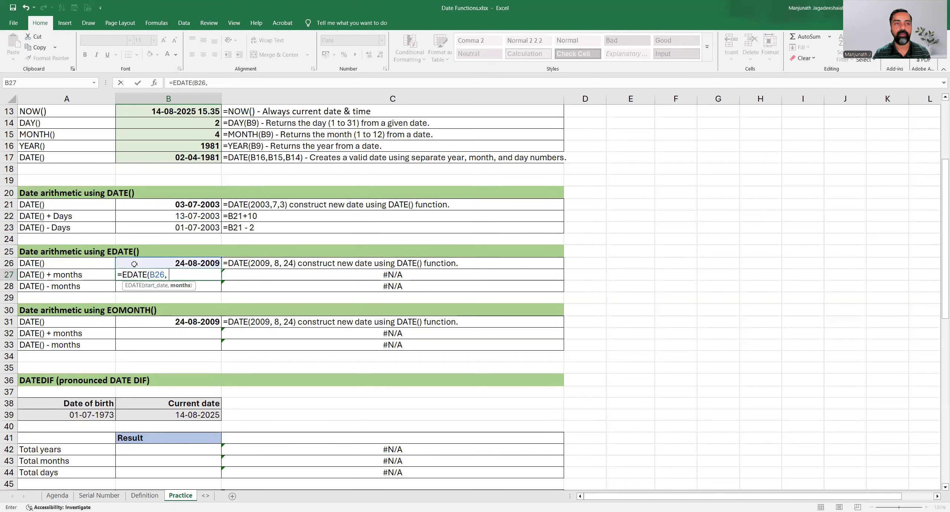
pyautogui.write('4)')
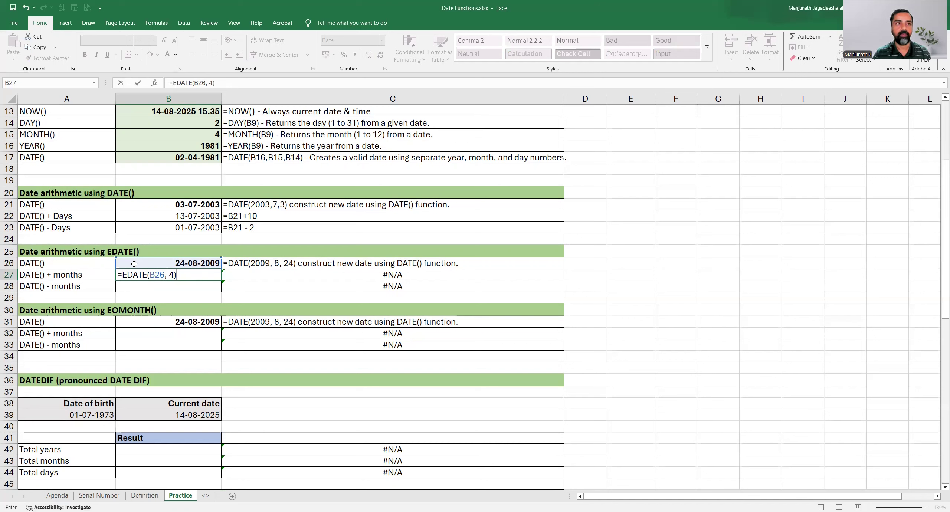
pyautogui.press('Return')
pyautogui.press('Up')
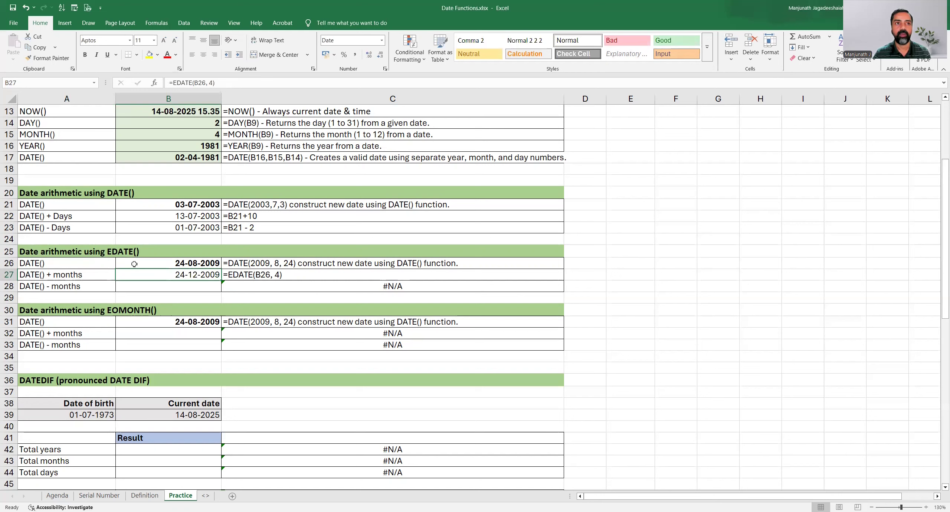
# - Enter =EDATE(B26, -2) in B28, the DATE() - months row, to subtract 2 months from the date in B26
pyautogui.press('Down')
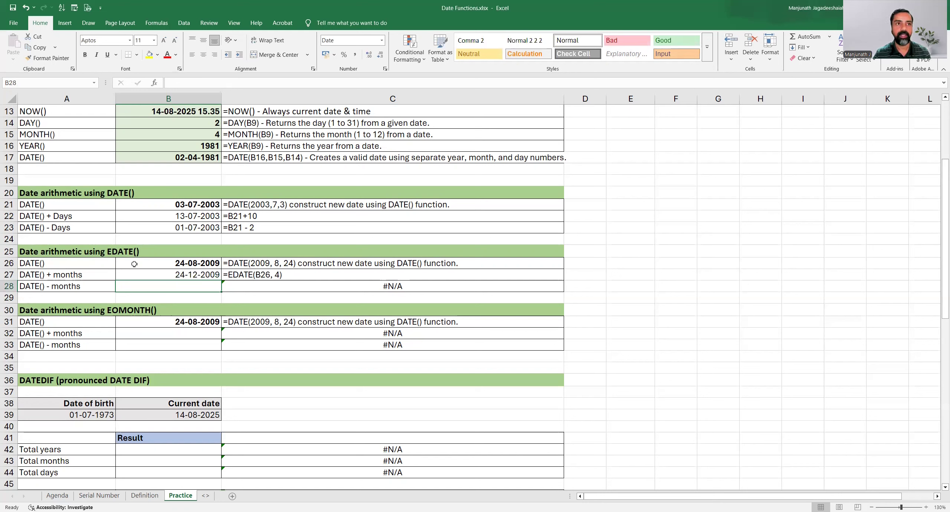
pyautogui.write('=')
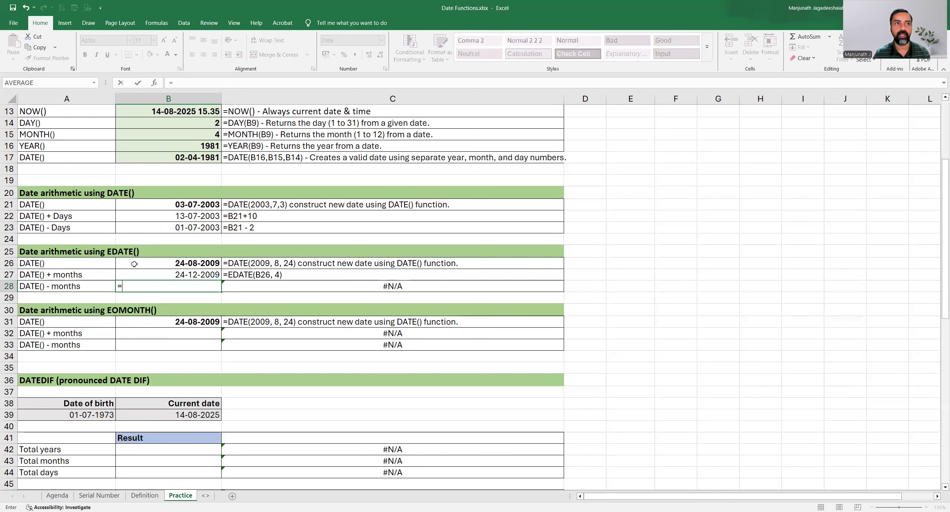
pyautogui.write('EDATE(')
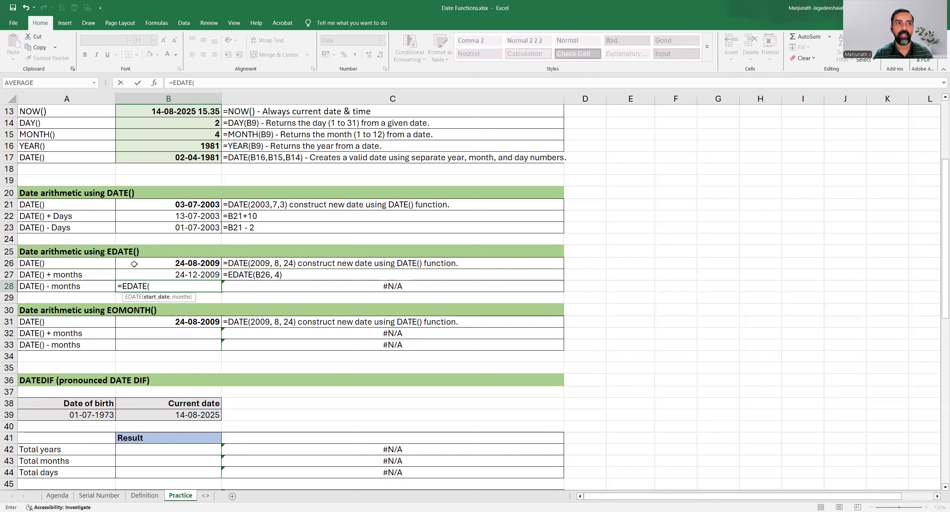
pyautogui.click(134, 263)
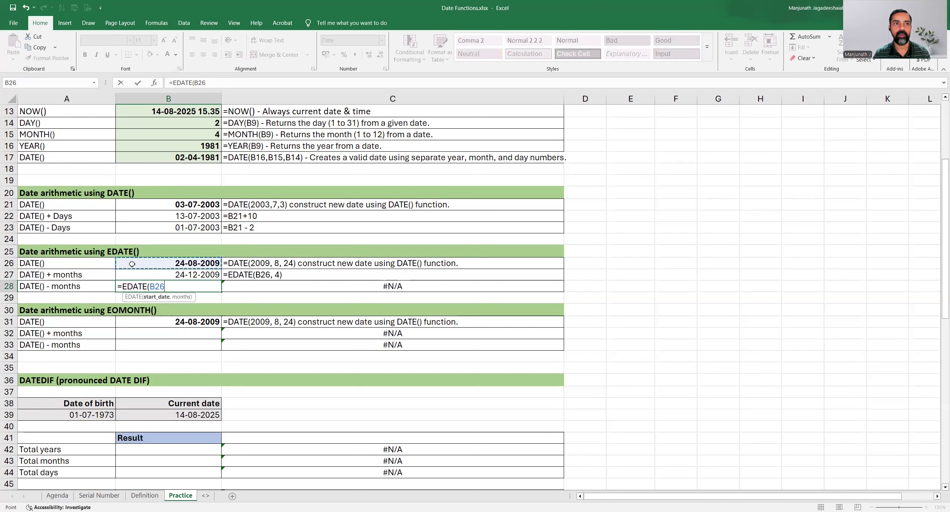
pyautogui.write(',')
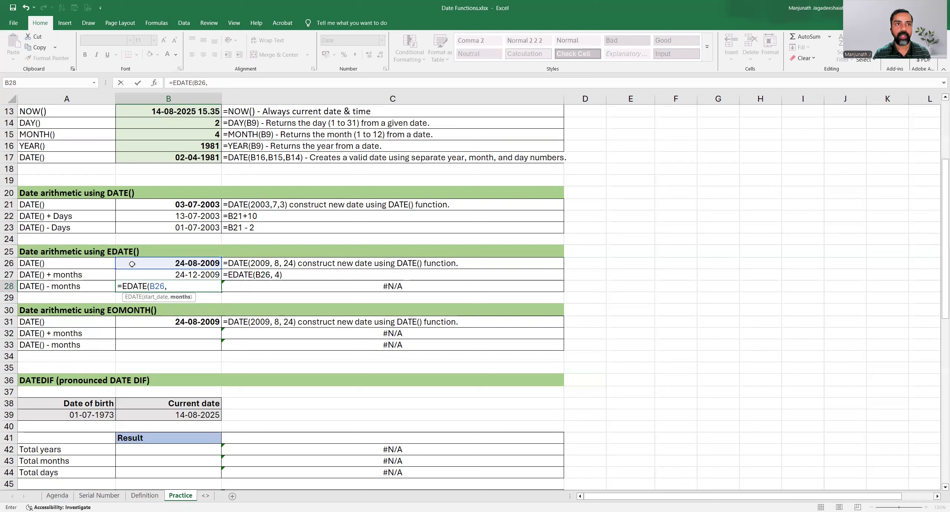
pyautogui.write(' -2)')
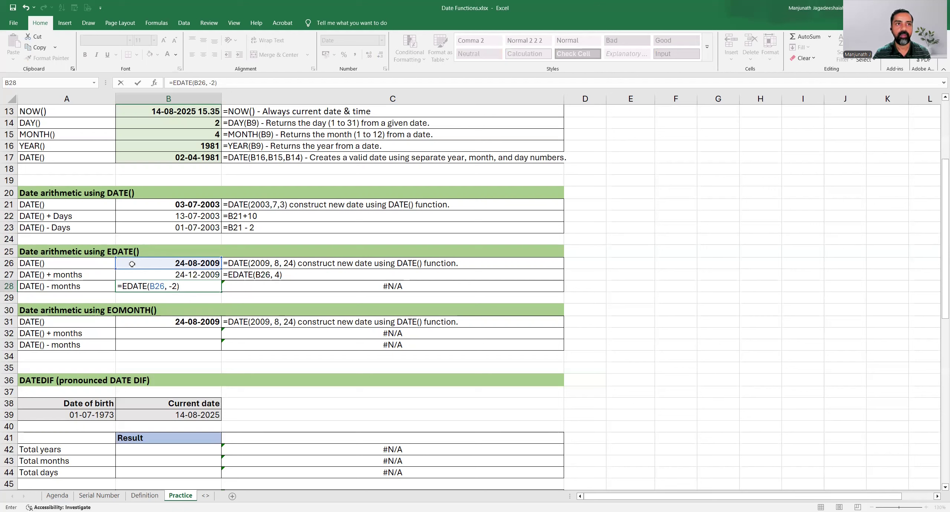
pyautogui.hotkey('ctrl', 'Return')
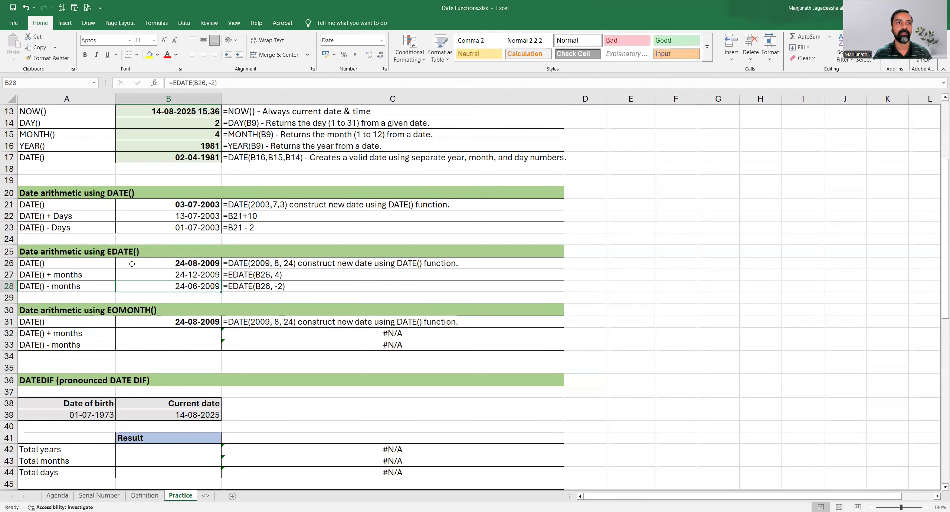
# - Enter =EOMONTH(B31, 2) in B32 to get the last day of the month 2 months after the date in B31
pyautogui.scroll(-3, 132, 263)
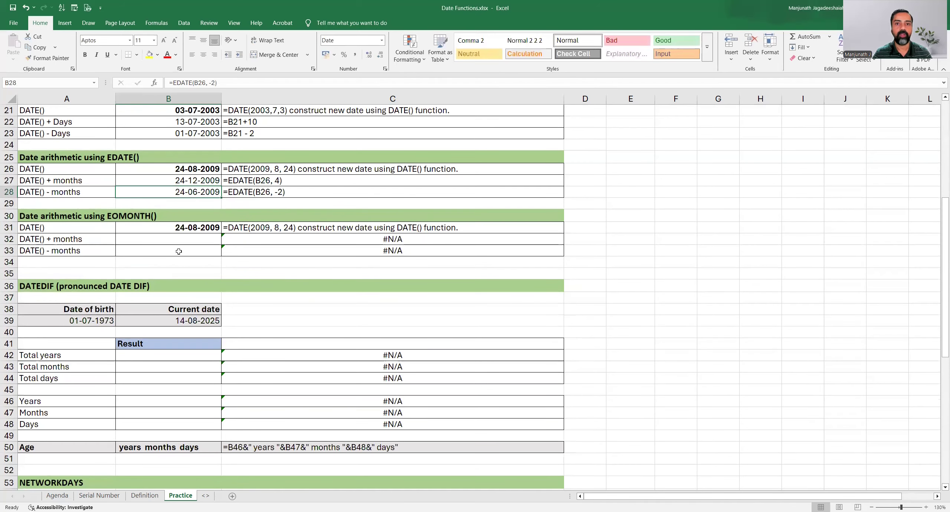
pyautogui.moveTo(159, 244); pyautogui.dragTo(144, 250)
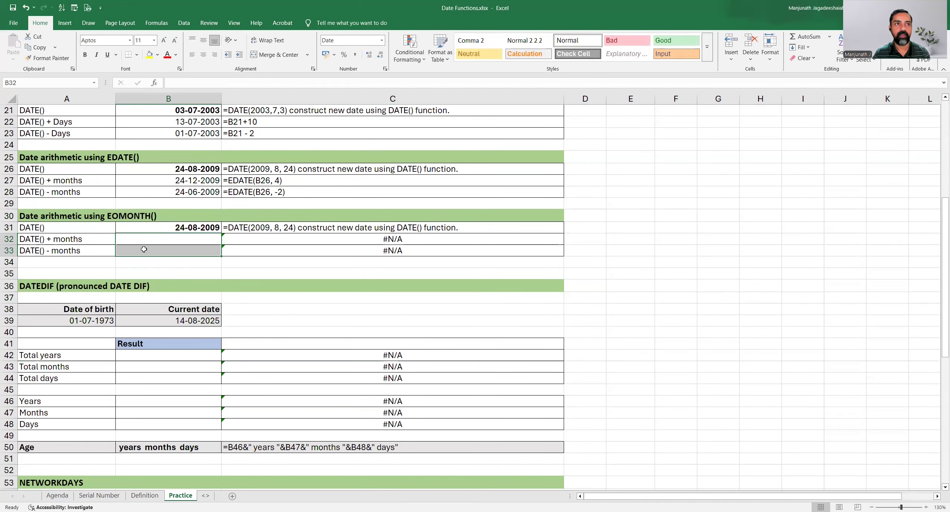
pyautogui.press('Up')
pyautogui.press('Up')
pyautogui.press('Left')
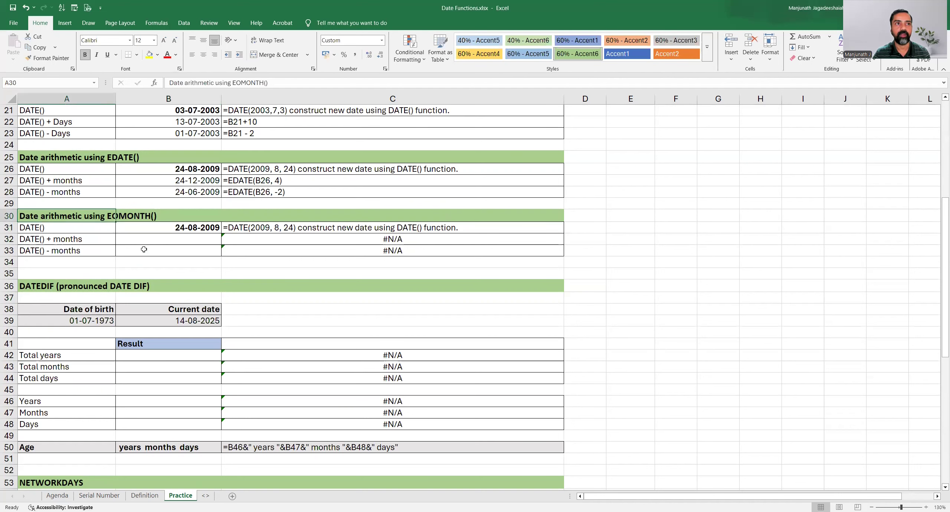
pyautogui.press('Down')
pyautogui.press('Down')
pyautogui.press('Right')
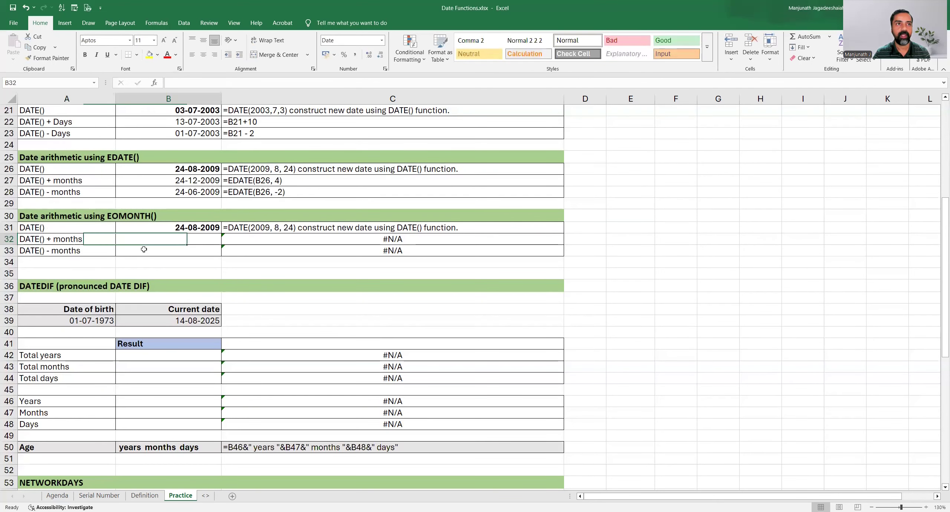
pyautogui.press('F2')
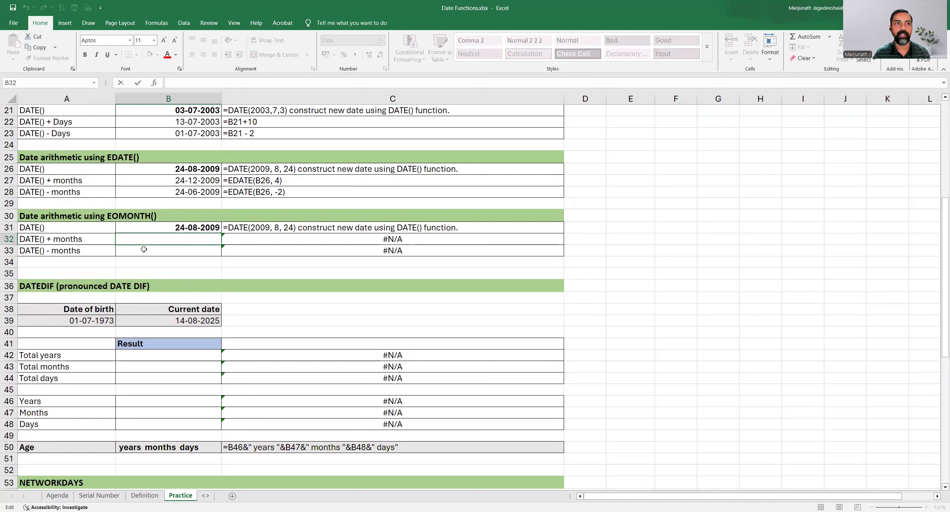
pyautogui.write('=')
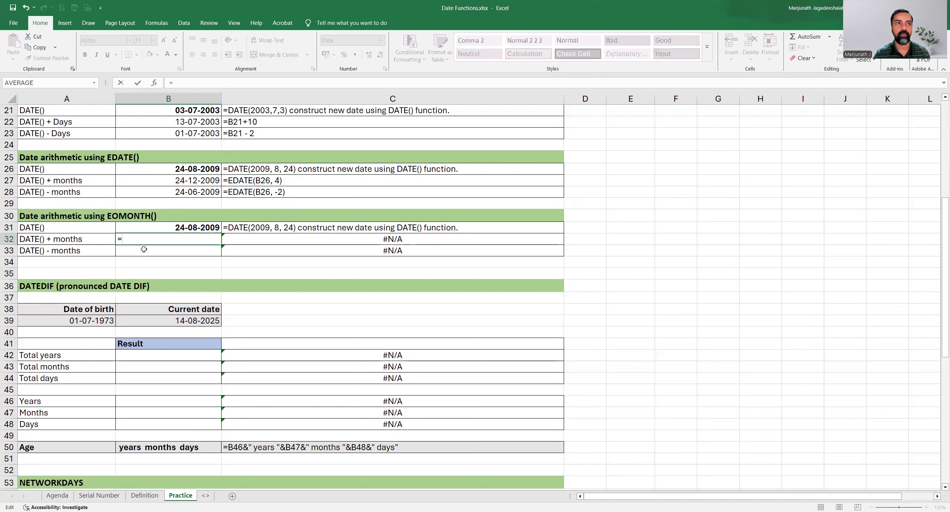
pyautogui.write('eomonth')
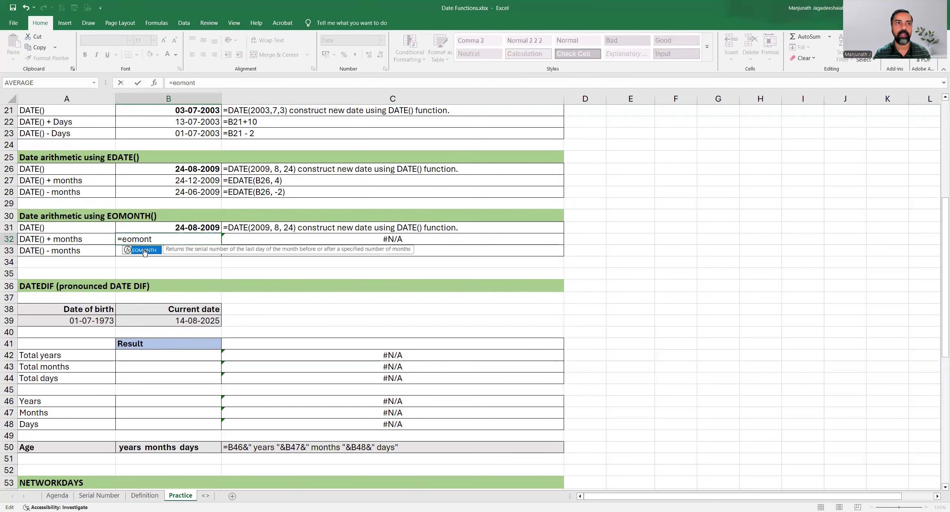
pyautogui.press('Tab')
pyautogui.click(164, 229)
pyautogui.write(', ')
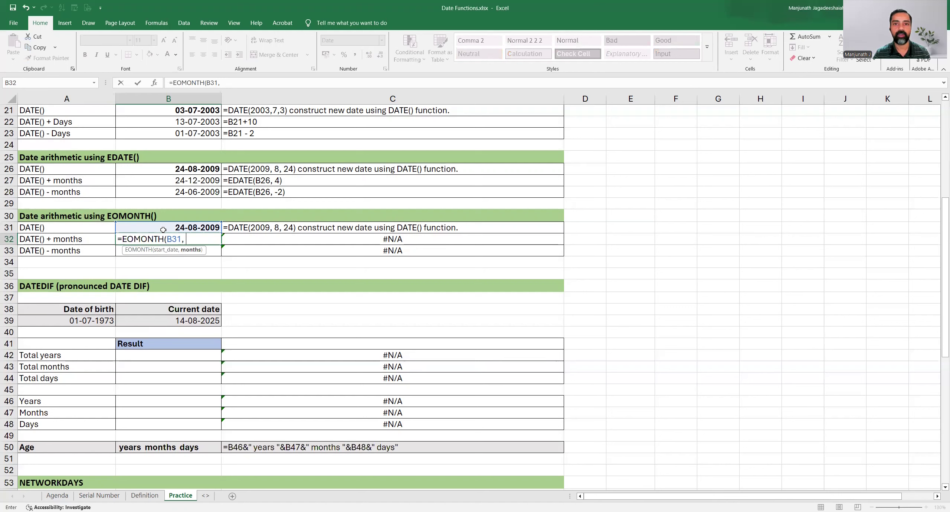
pyautogui.write('2')
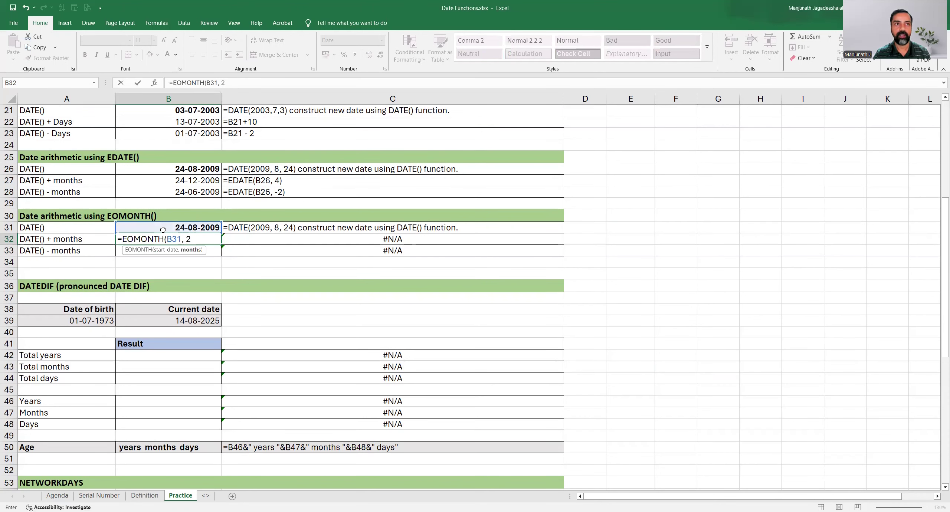
pyautogui.write(')')
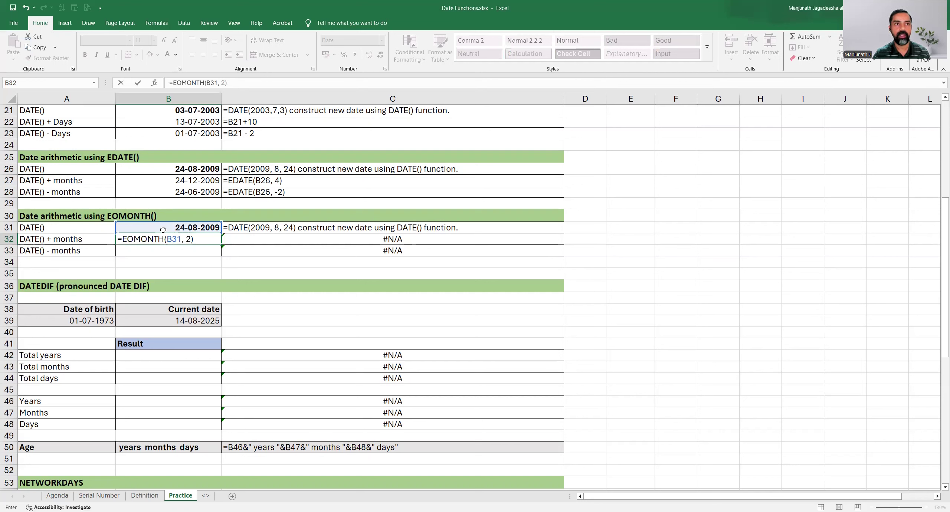
pyautogui.press('Return')
pyautogui.press('Up')
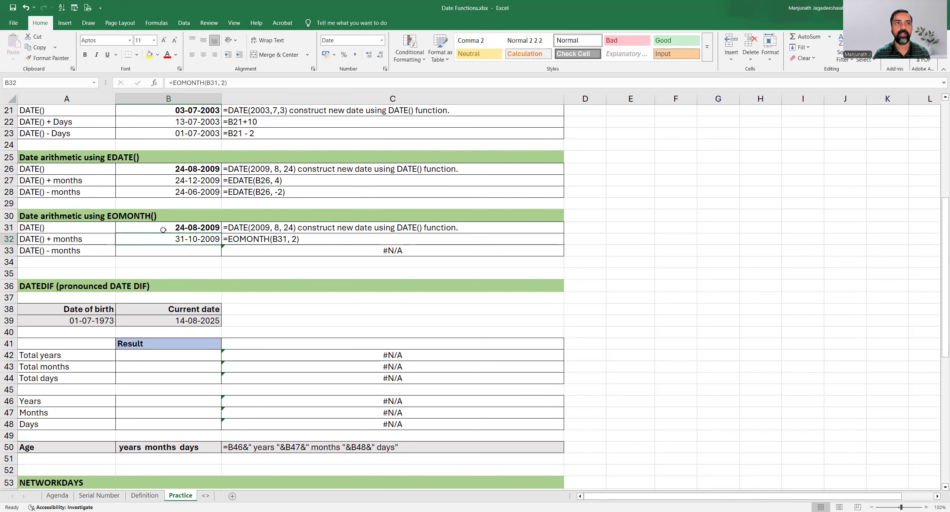
# - Enter =EOMONTH(B31, -3) in B33 to get the last day of the month 3 months before the date in B31
pyautogui.press('Down')
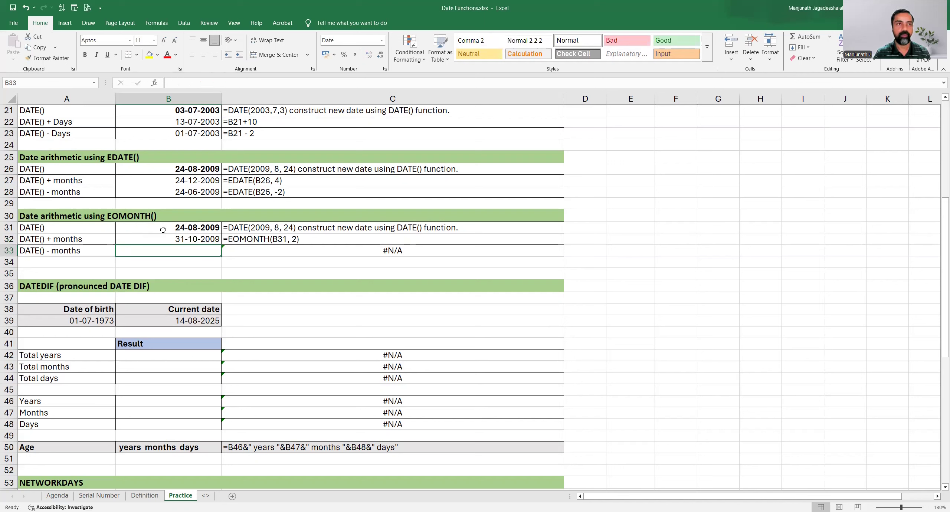
pyautogui.write('=')
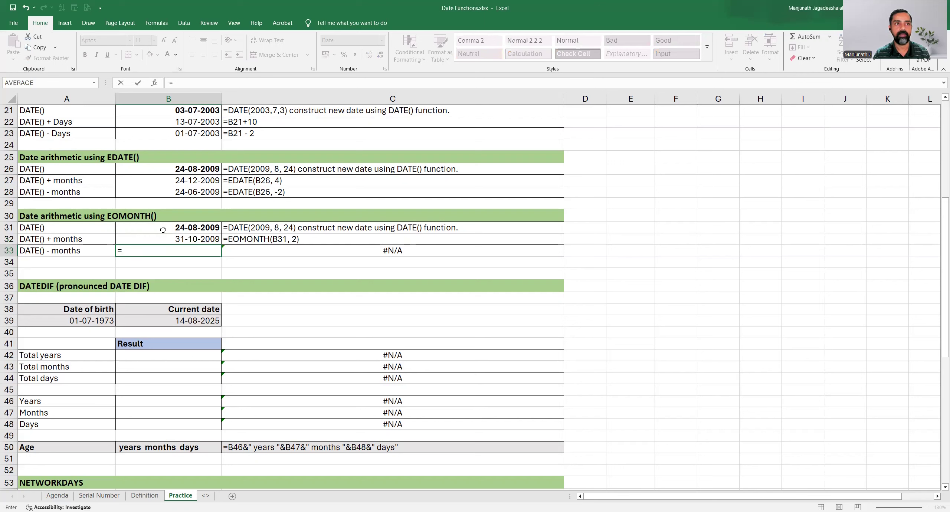
pyautogui.write('e')
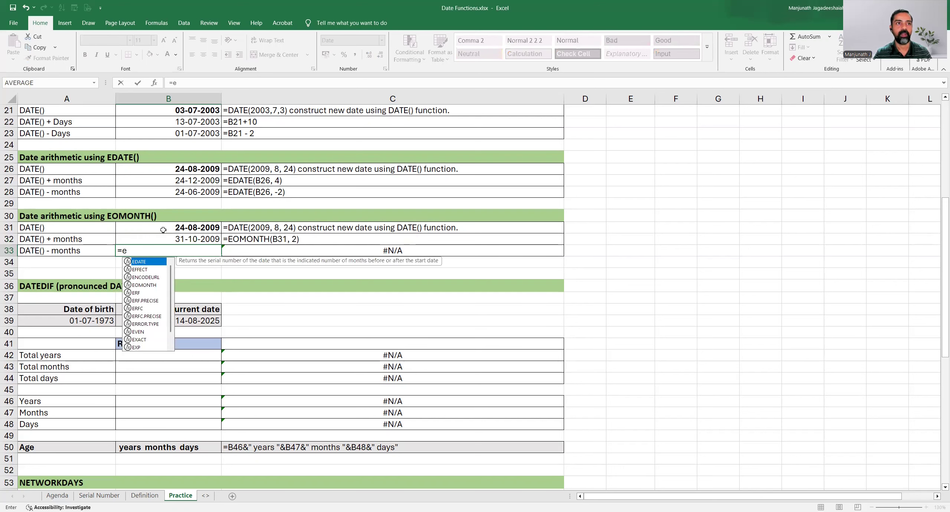
pyautogui.write('o')
pyautogui.press('Tab')
pyautogui.click(163, 230)
pyautogui.write(', ')
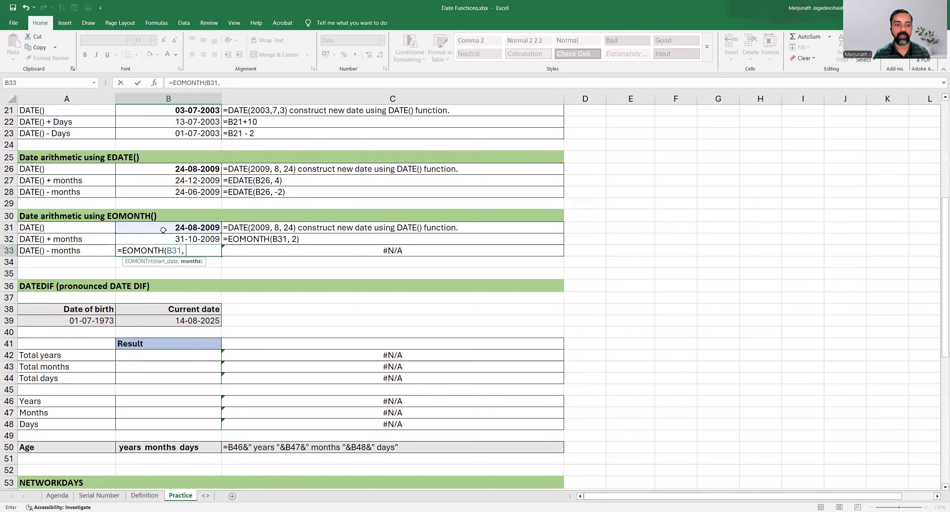
pyautogui.write('-3)')
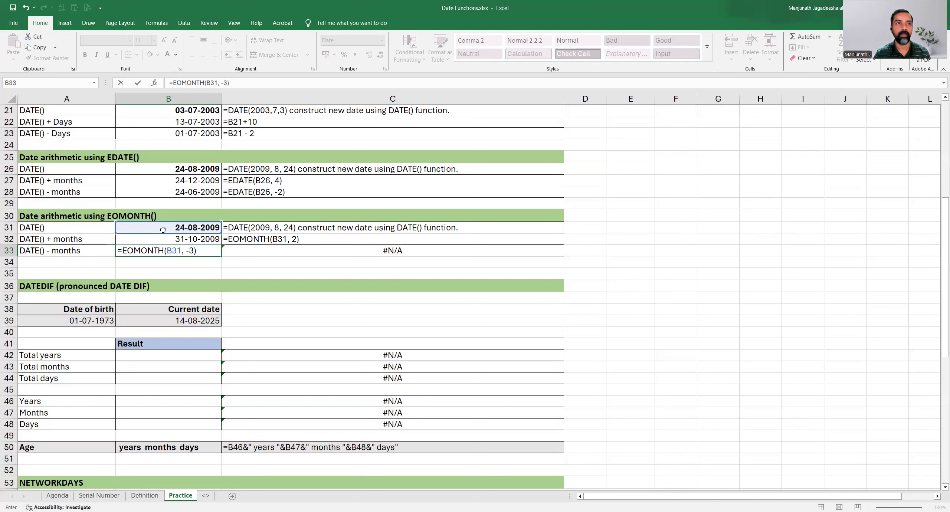
pyautogui.press('Return')
pyautogui.press('Up')
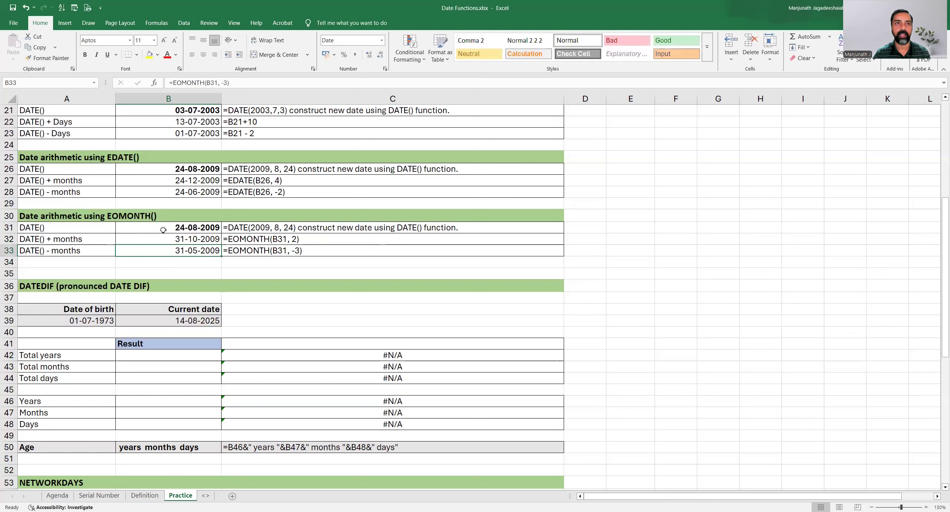
pyautogui.click(101, 217)
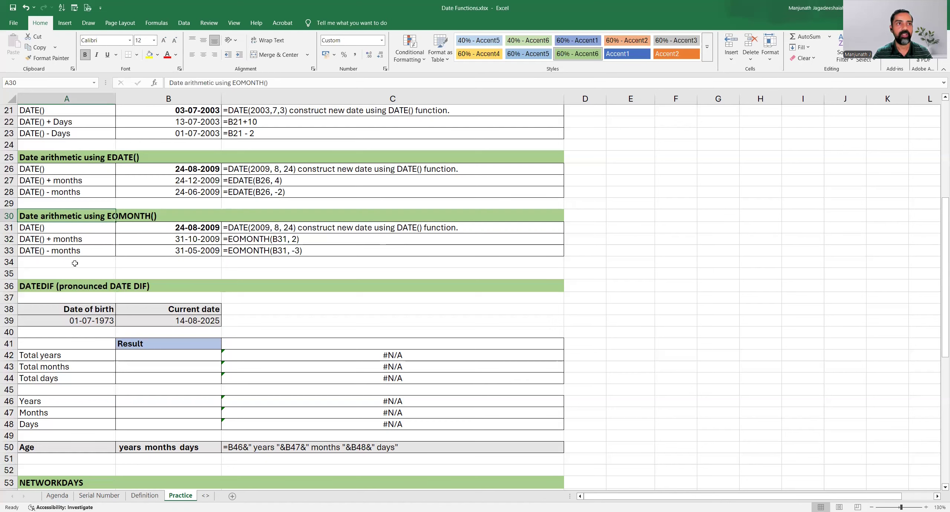
pyautogui.scroll(1, 107, 234)
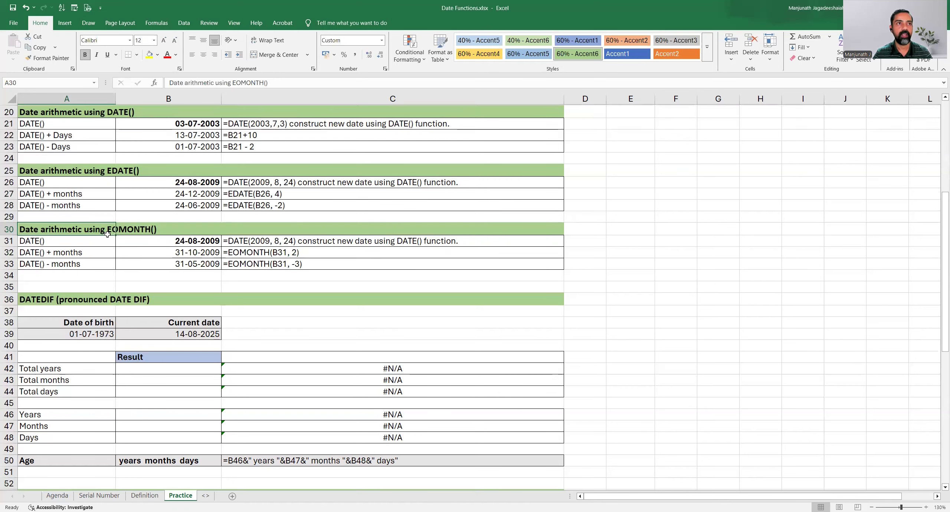
# - Examine the DATEDIF section's date inputs and its Total years, Total months, Total days, Years, Months and Days rows
pyautogui.scroll(3, 108, 234)
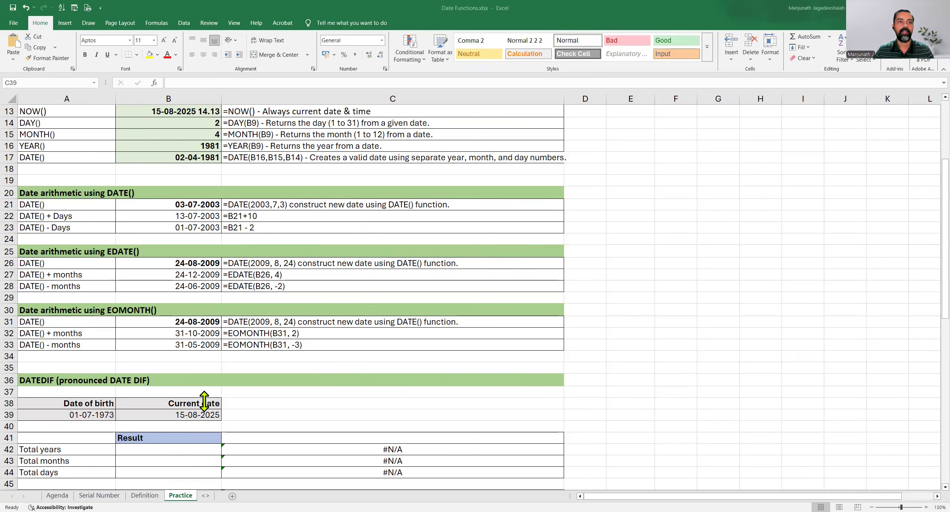
pyautogui.scroll(-3, 204, 401)
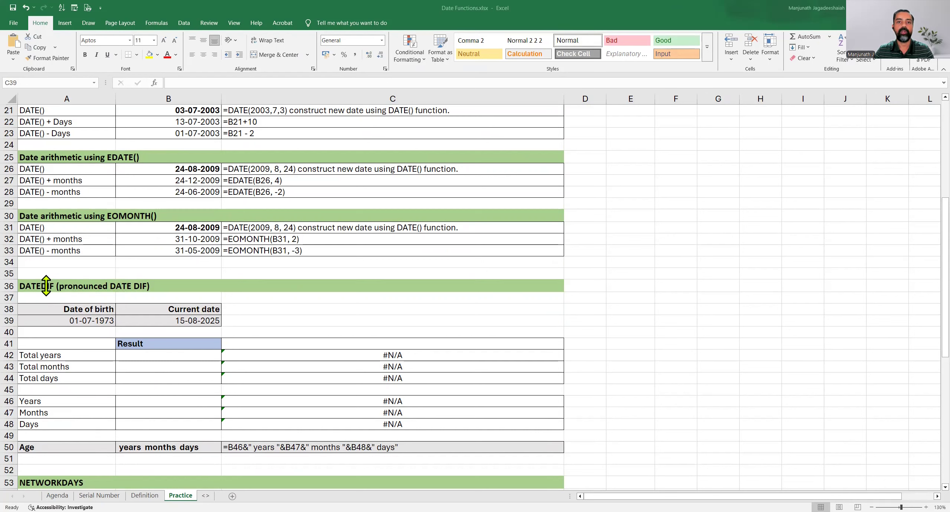
pyautogui.click(63, 319)
pyautogui.scroll(-1, 71, 316)
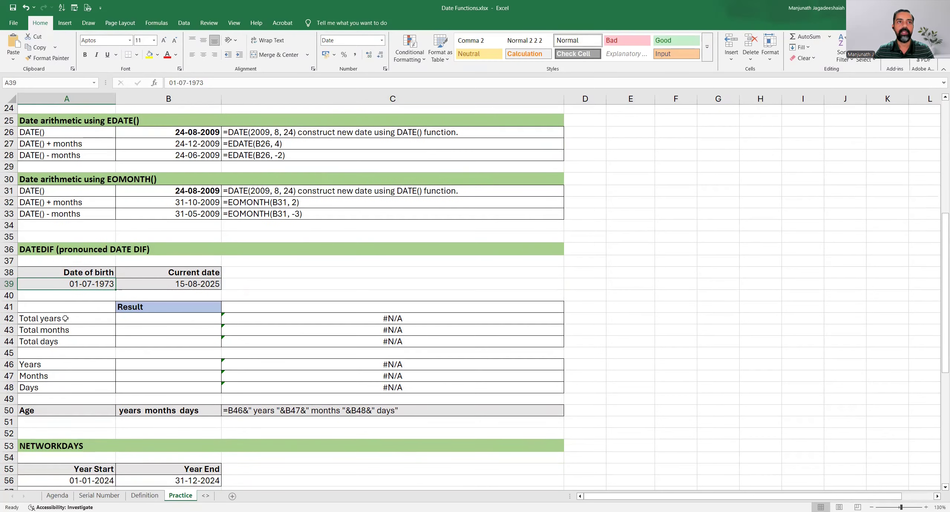
pyautogui.scroll(-2, 73, 316)
pyautogui.click(79, 264)
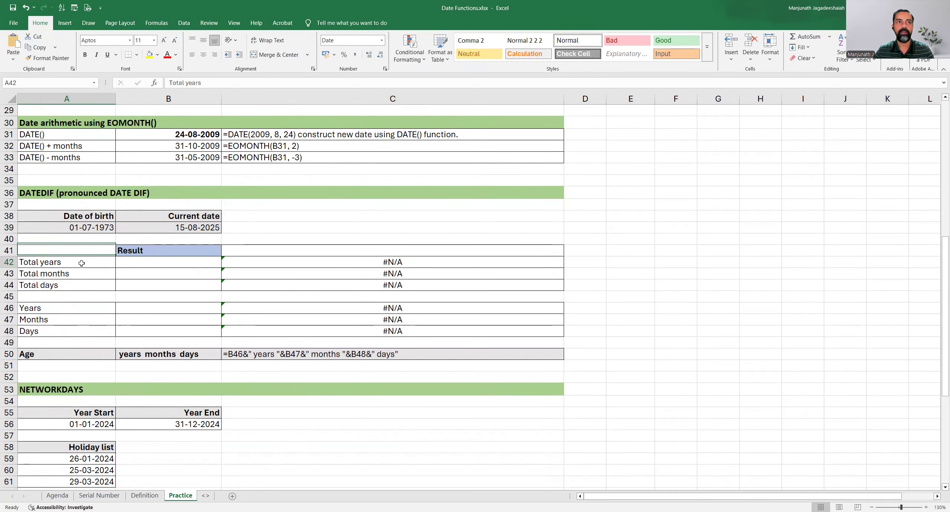
pyautogui.click(77, 273)
pyautogui.click(77, 287)
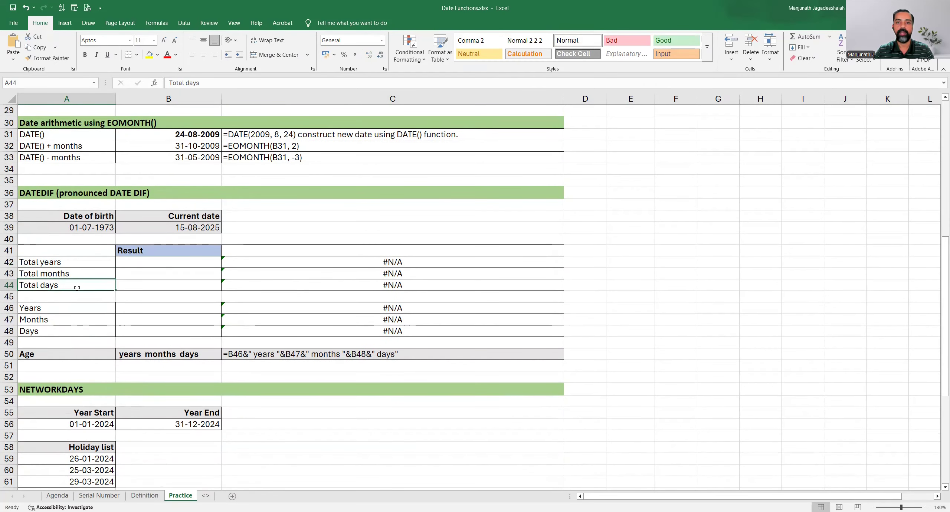
pyautogui.click(76, 320)
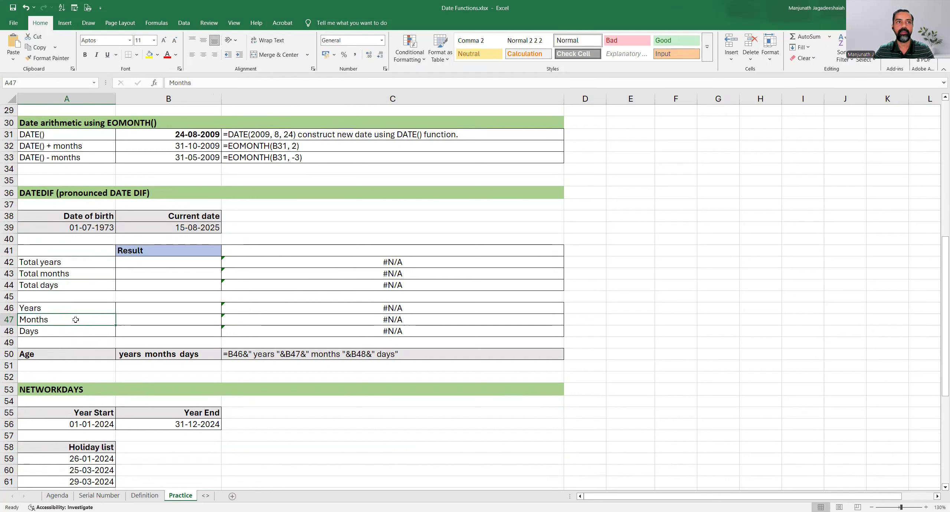
pyautogui.click(76, 331)
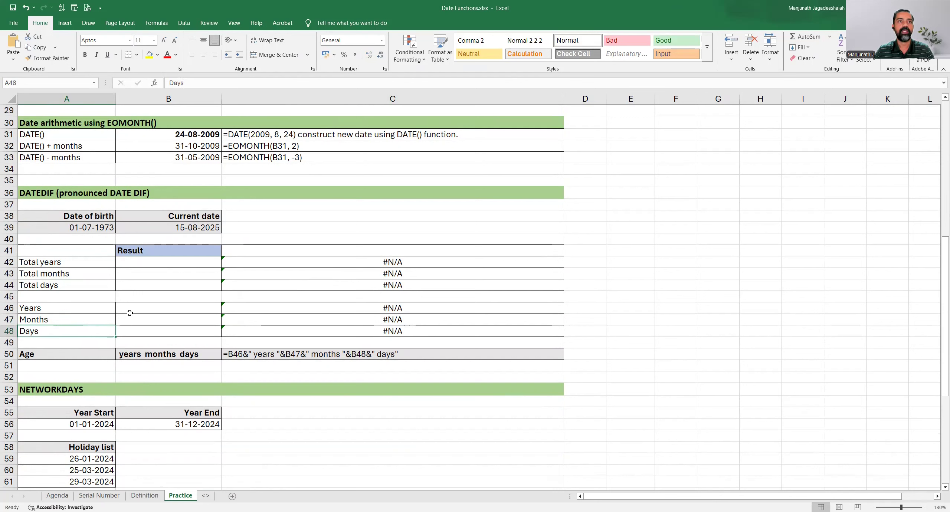
# - Enter =DATEDIF(A39, B39, "y") in B42 to get the total years between the date of birth and the current date
pyautogui.click(144, 262)
pyautogui.scroll(2, 192, 312)
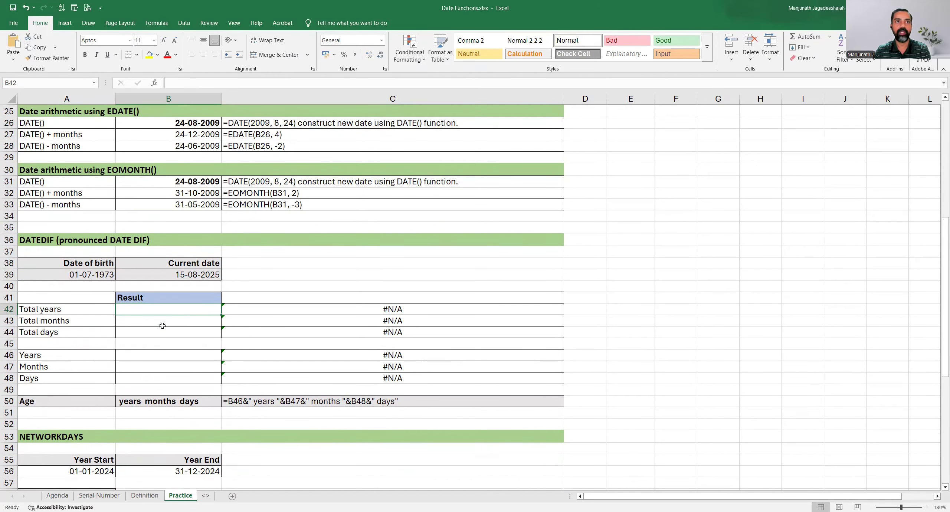
pyautogui.write('=')
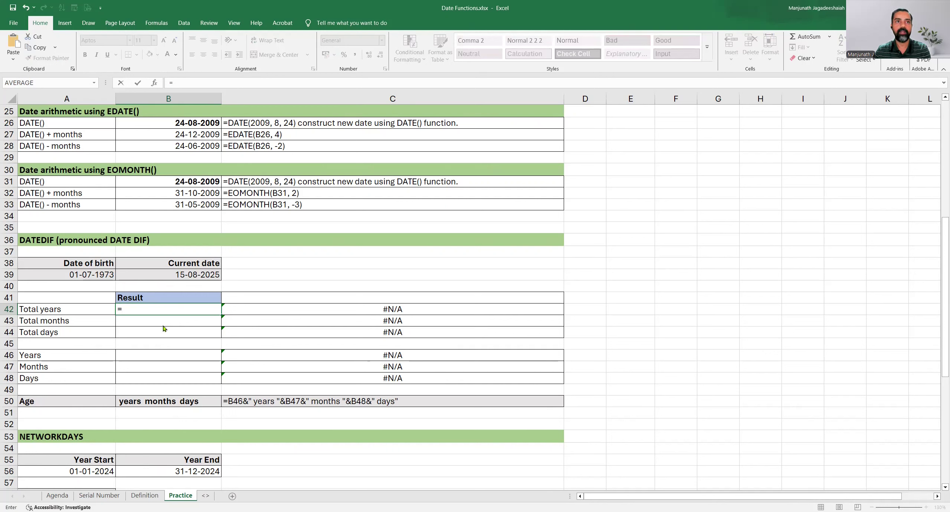
pyautogui.write('DATEDIF(')
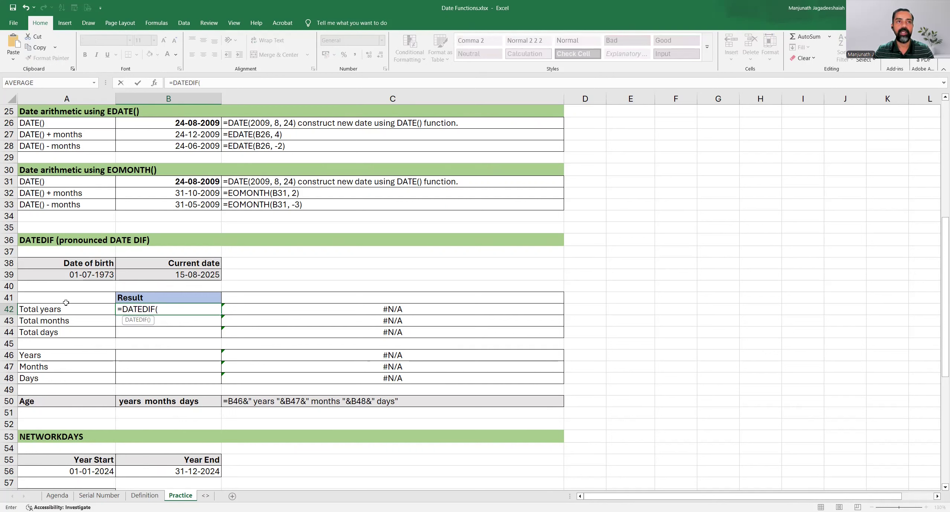
pyautogui.click(83, 274)
pyautogui.write(',')
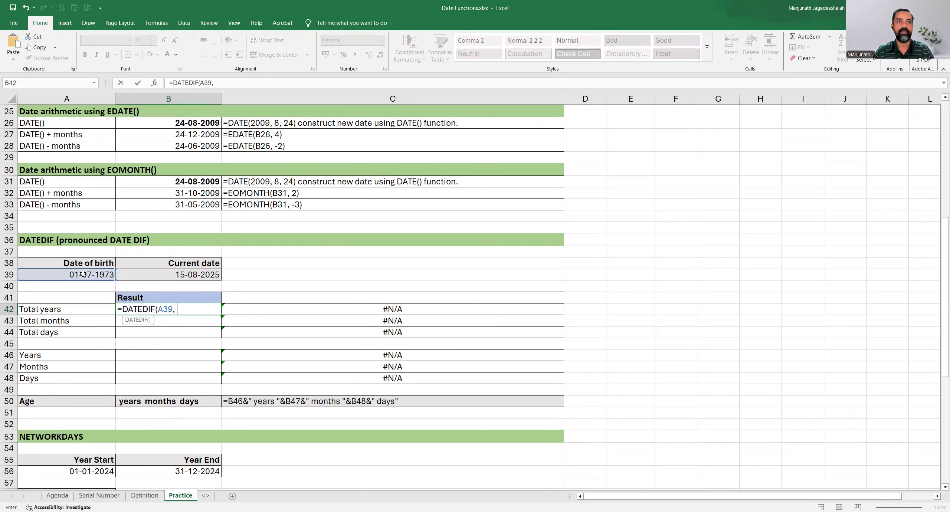
pyautogui.click(156, 275)
pyautogui.write(',')
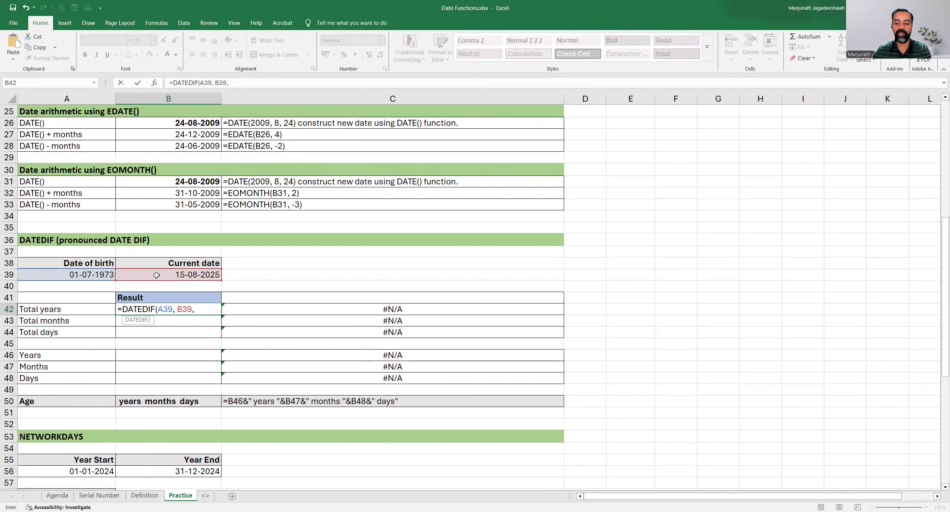
pyautogui.write(' "')
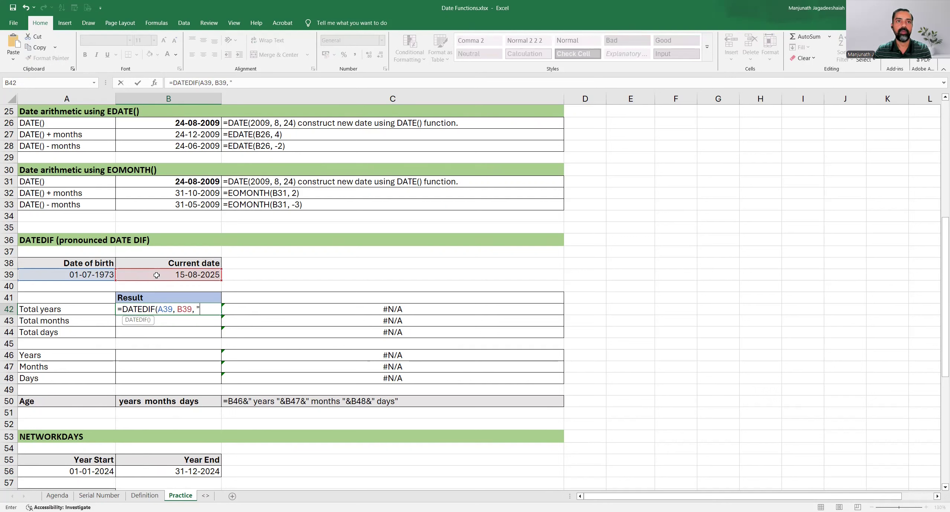
pyautogui.write('y")')
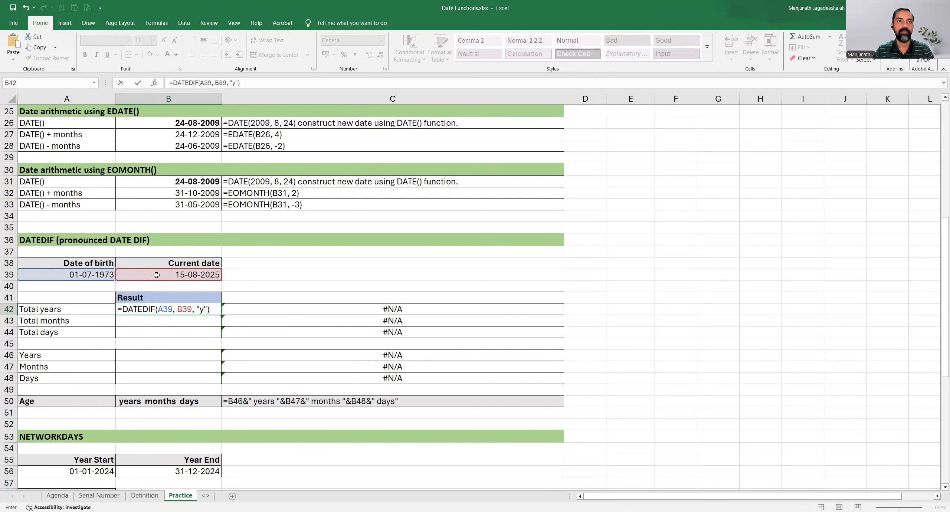
pyautogui.hotkey('ctrl', 'Return')
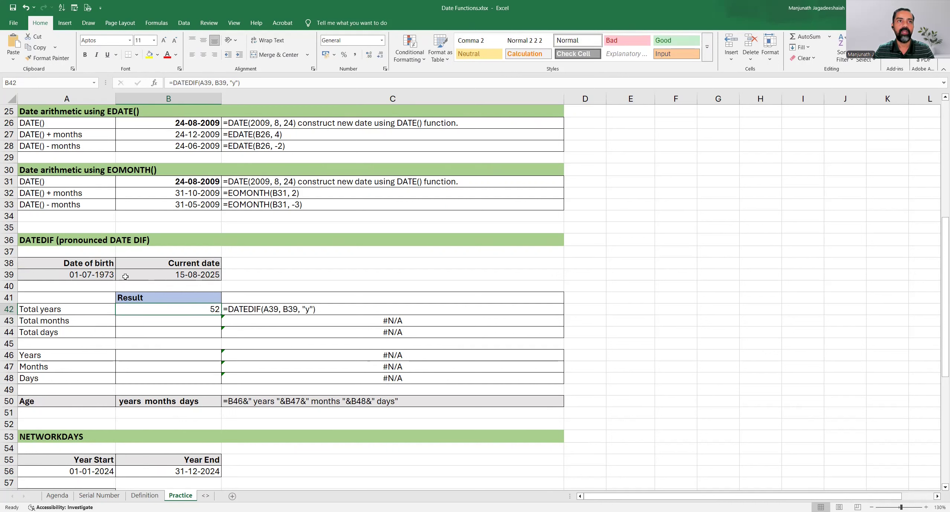
pyautogui.moveTo(96, 276); pyautogui.dragTo(122, 276)
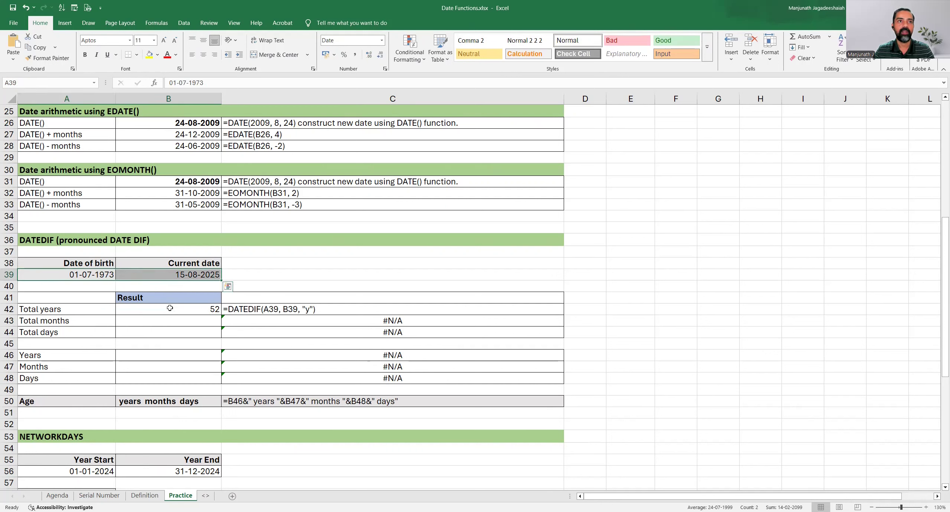
pyautogui.click(150, 310)
# - Enter =DATEDIF(A39,B39,"m") in B43 to get the total months between the date of birth and the current date
pyautogui.click(142, 320)
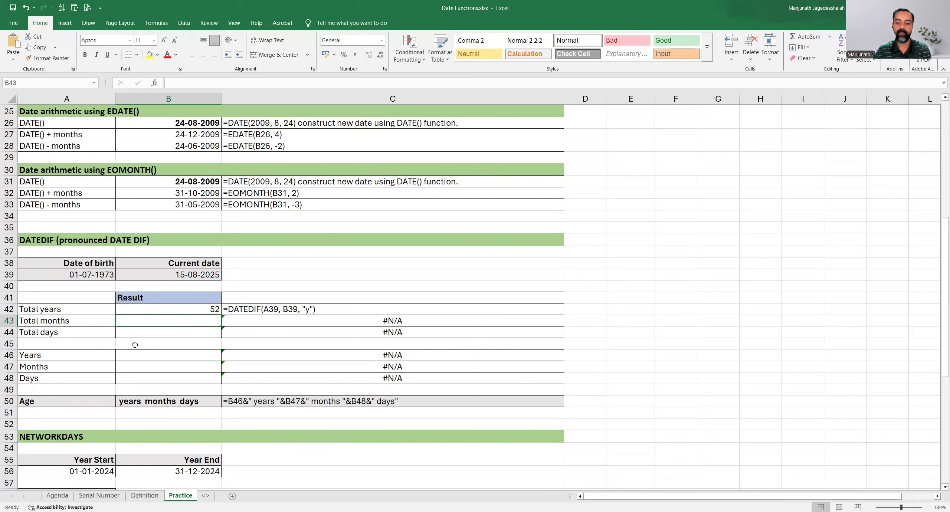
pyautogui.write('=DATE')
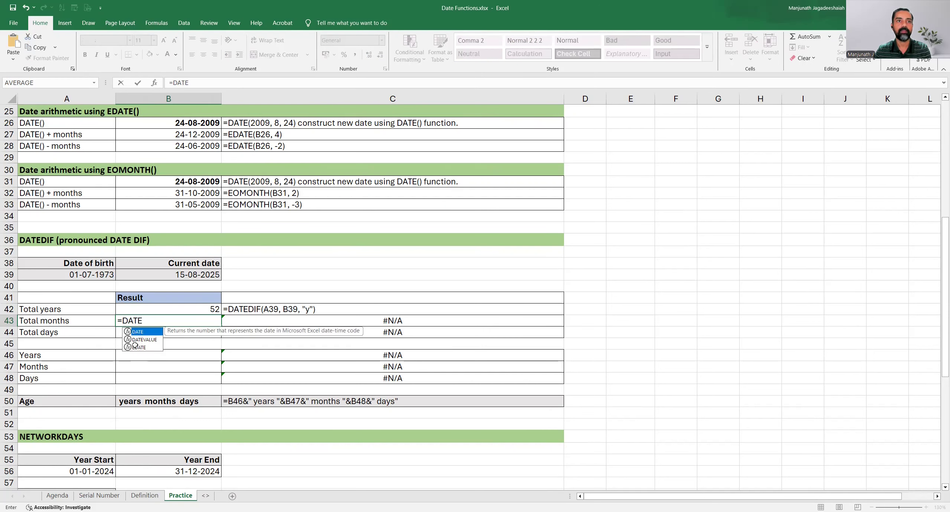
pyautogui.write('DIF(')
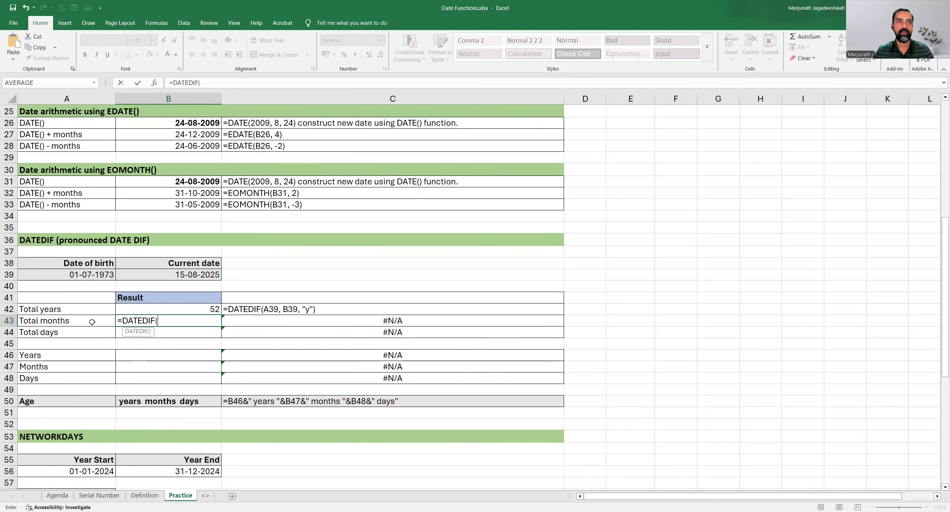
pyautogui.click(73, 275)
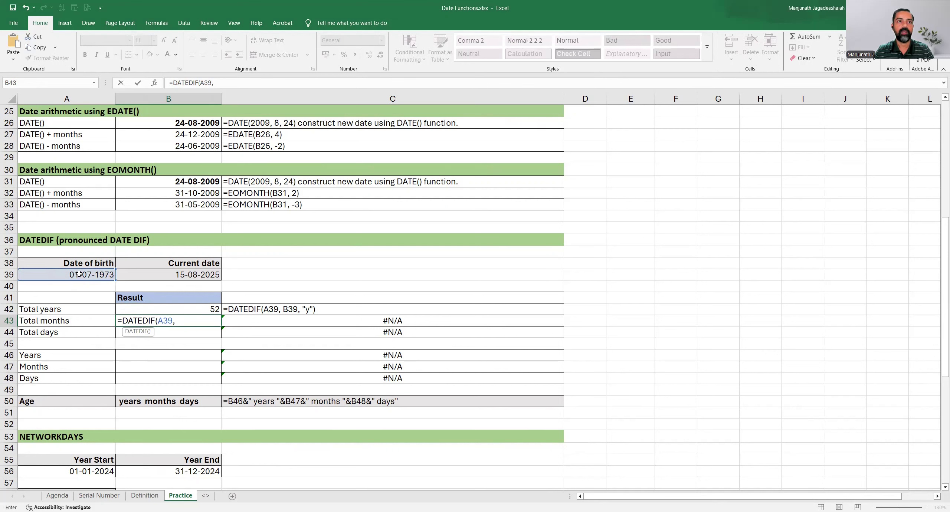
pyautogui.click(160, 274)
pyautogui.write(',"m')
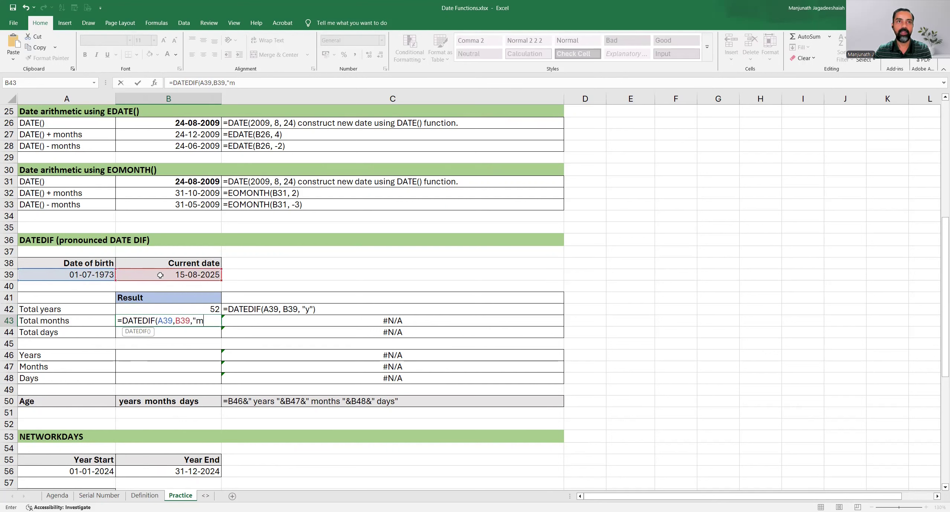
pyautogui.write('")')
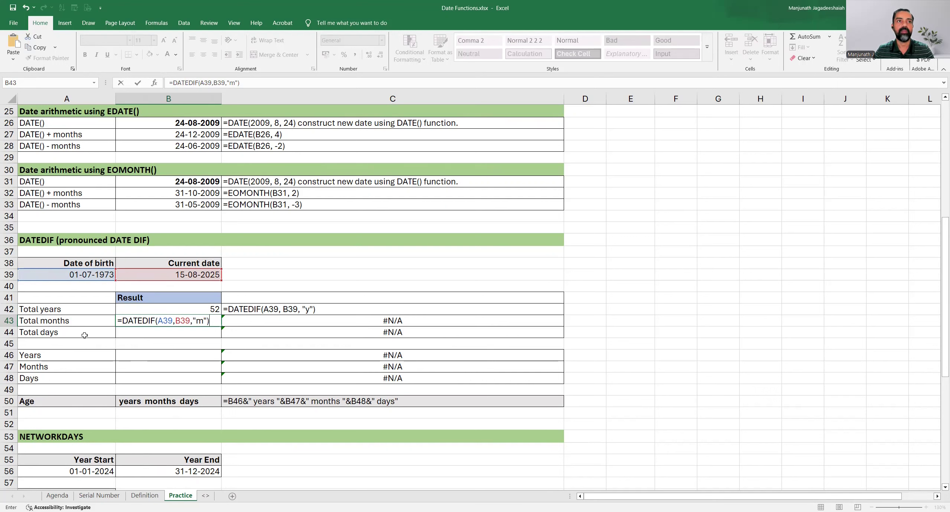
pyautogui.press('Return')
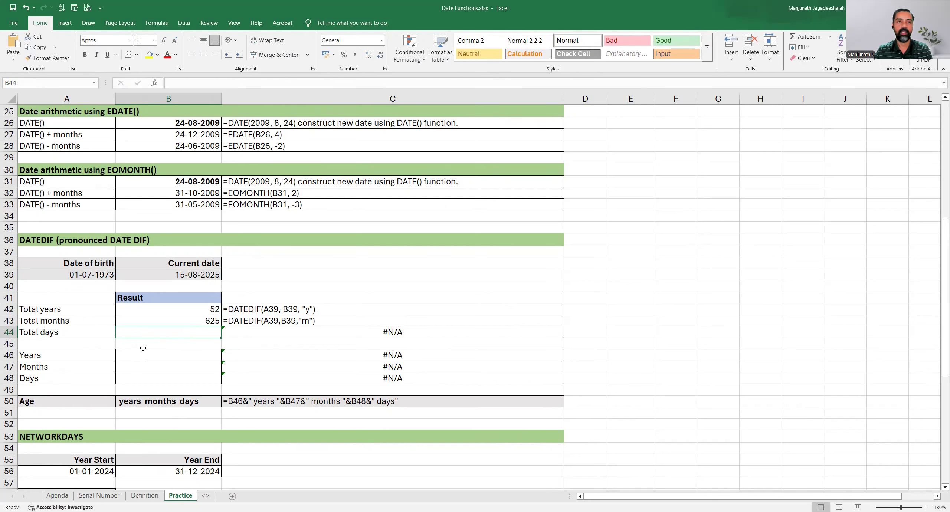
# - Enter =DATEDIF(A39, B39, "d") in B44 to get the total days between the date of birth and the current date
pyautogui.write('=')
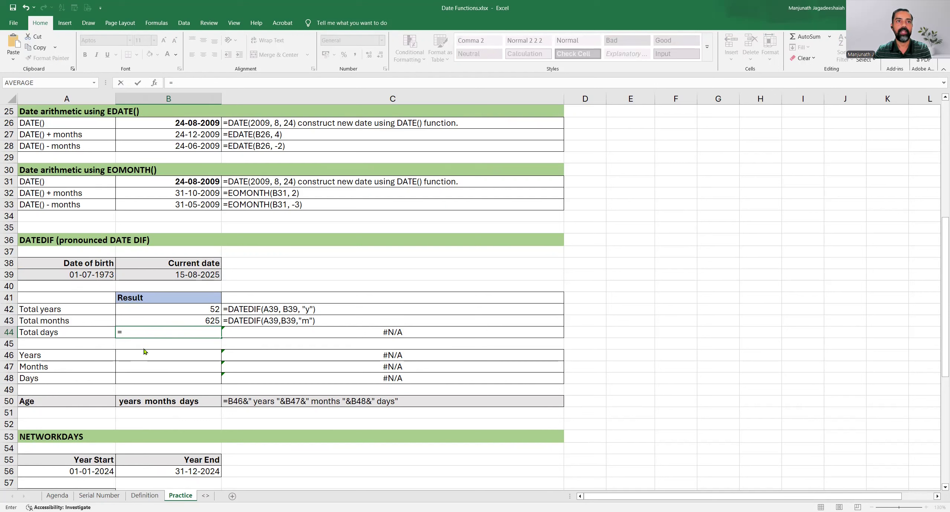
pyautogui.write('DATEDIF(')
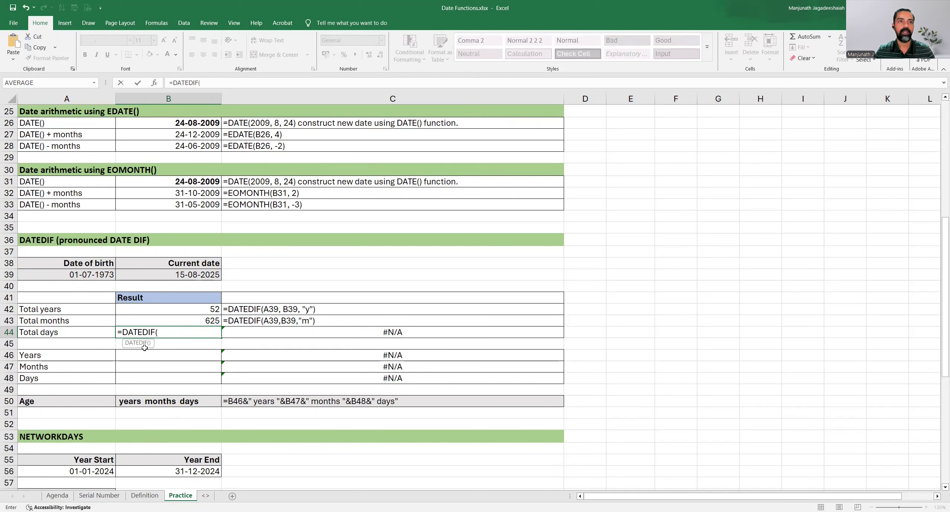
pyautogui.click(89, 274)
pyautogui.write(',')
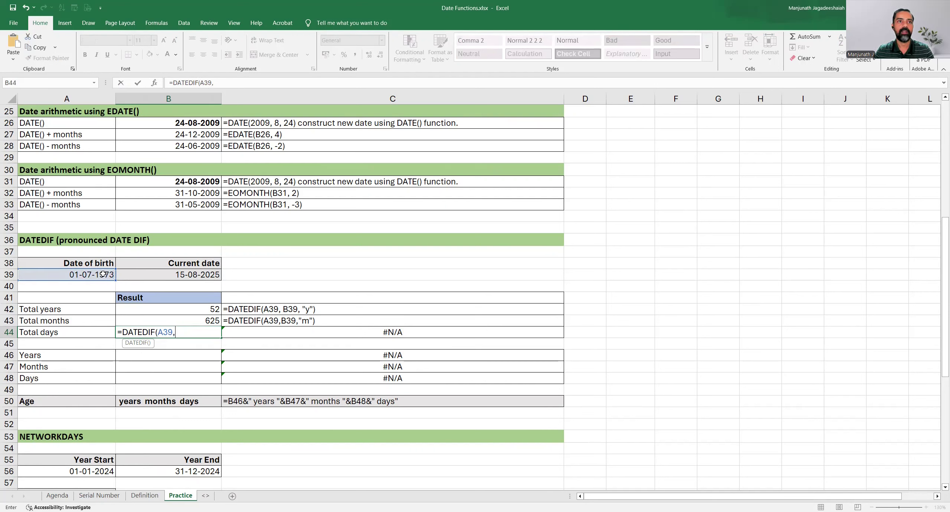
pyautogui.click(147, 276)
pyautogui.write(', B39,')
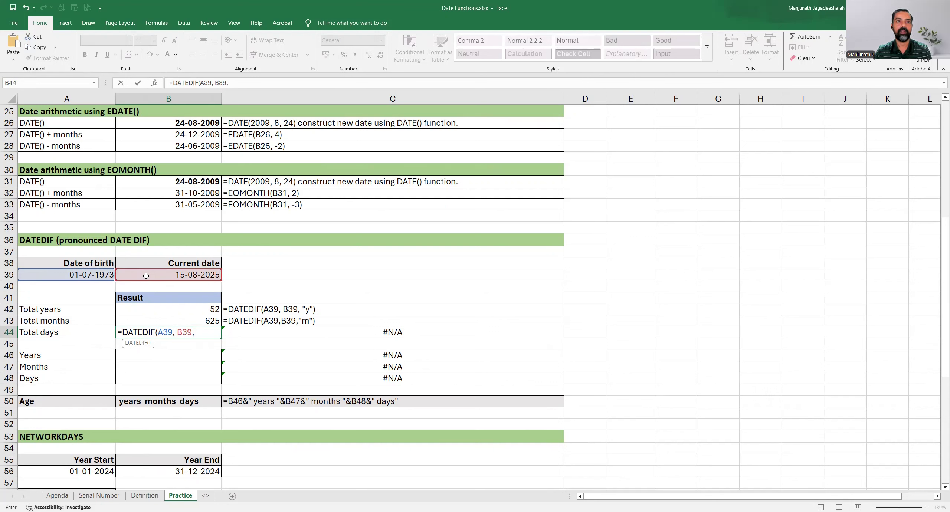
pyautogui.write('"d')
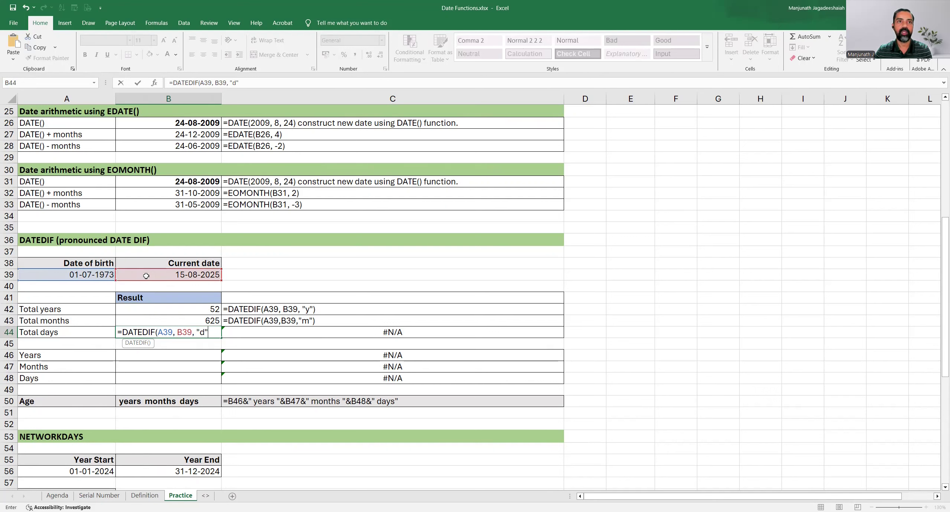
pyautogui.write('")')
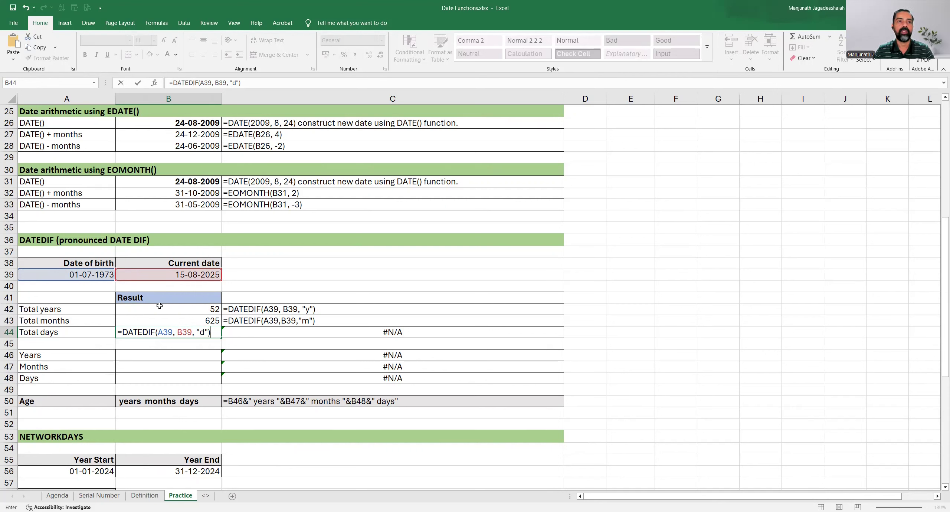
pyautogui.hotkey('ctrl', 'Return')
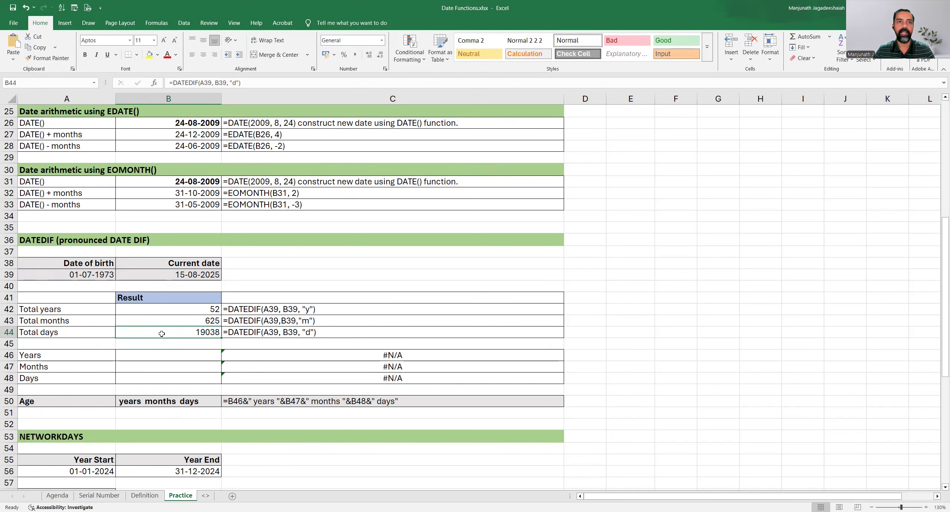
# - Review the DATEDIF start and end dates in A39:B39 and the Years, Months and Days rows 46 to 48
pyautogui.click(96, 276)
pyautogui.click(146, 277)
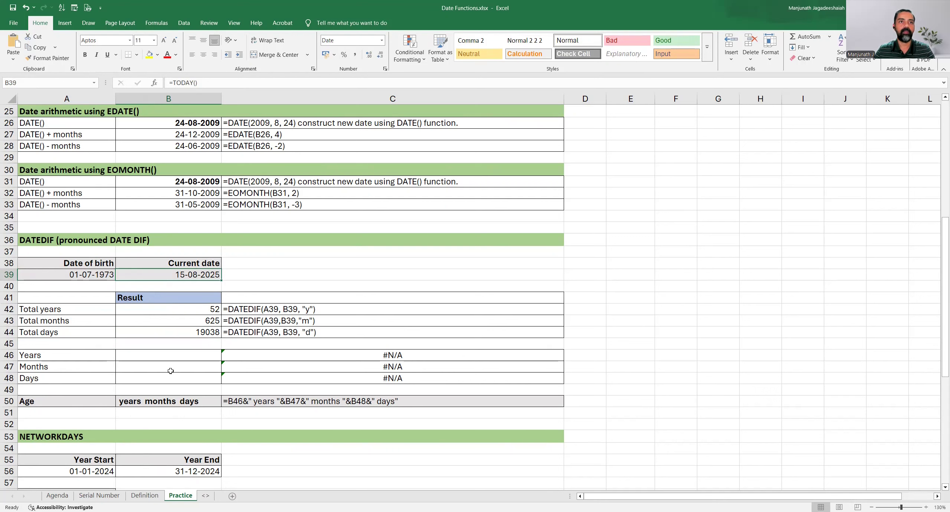
pyautogui.click(157, 355)
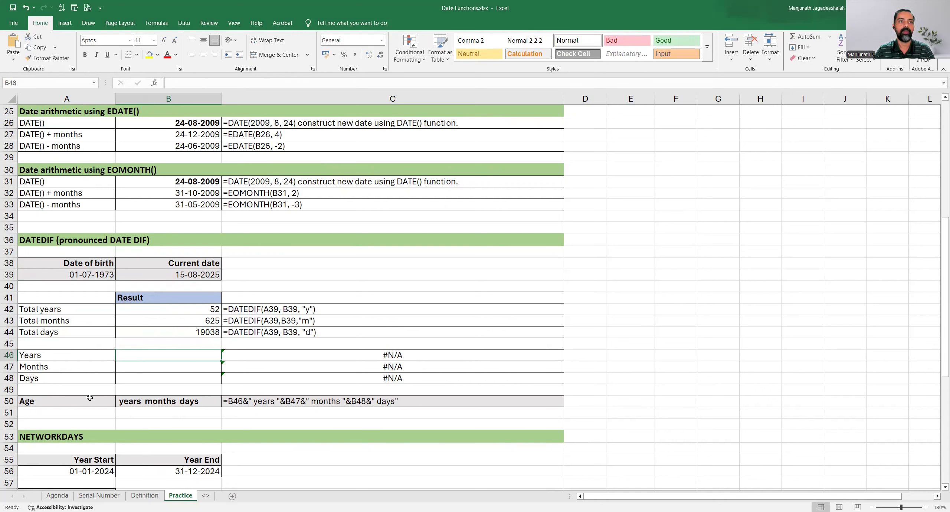
pyautogui.moveTo(66, 368); pyautogui.dragTo(65, 377)
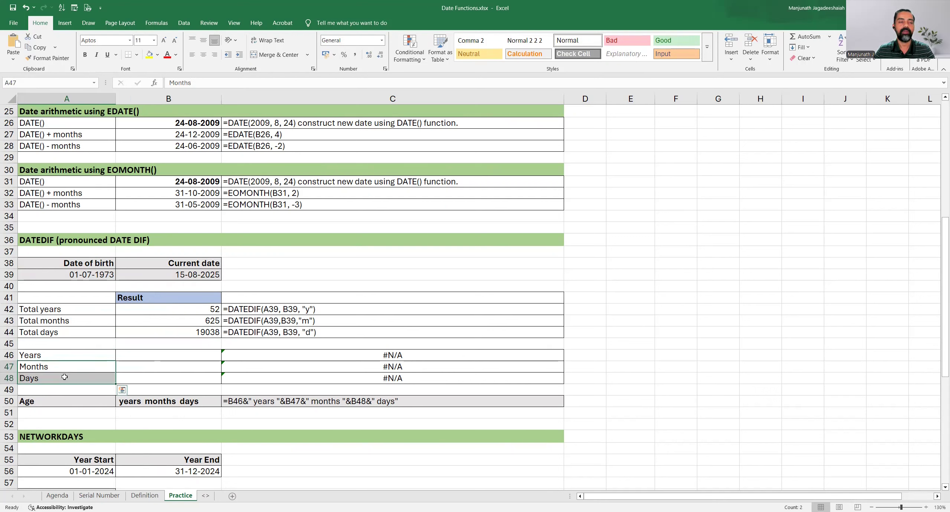
pyautogui.click(65, 367)
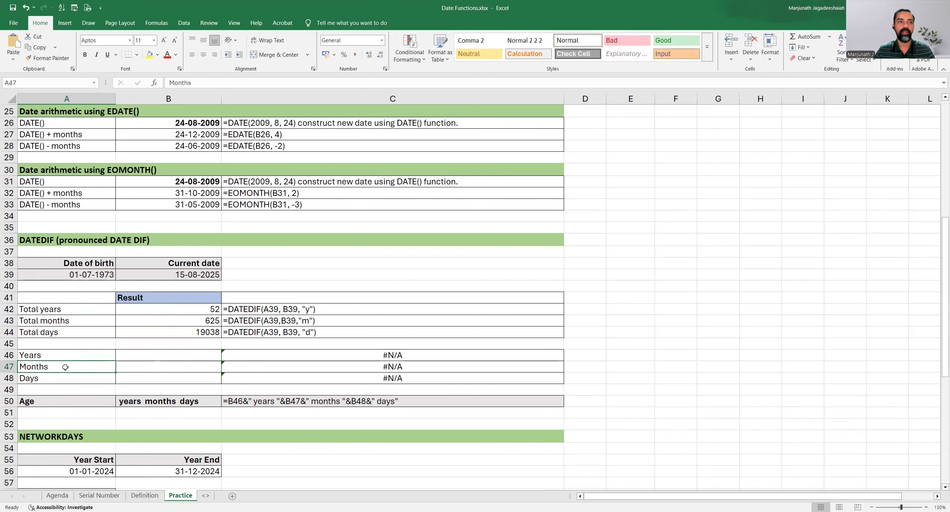
pyautogui.click(63, 378)
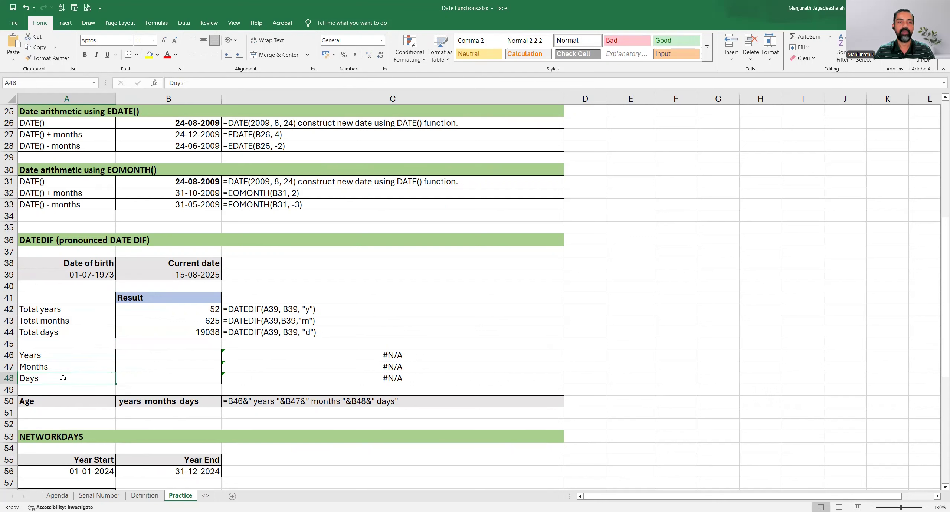
# - Review the Years, Months and Days labels in A46:A48, the date of birth in A39 and the Age formula in B50
pyautogui.moveTo(75, 357); pyautogui.dragTo(78, 378)
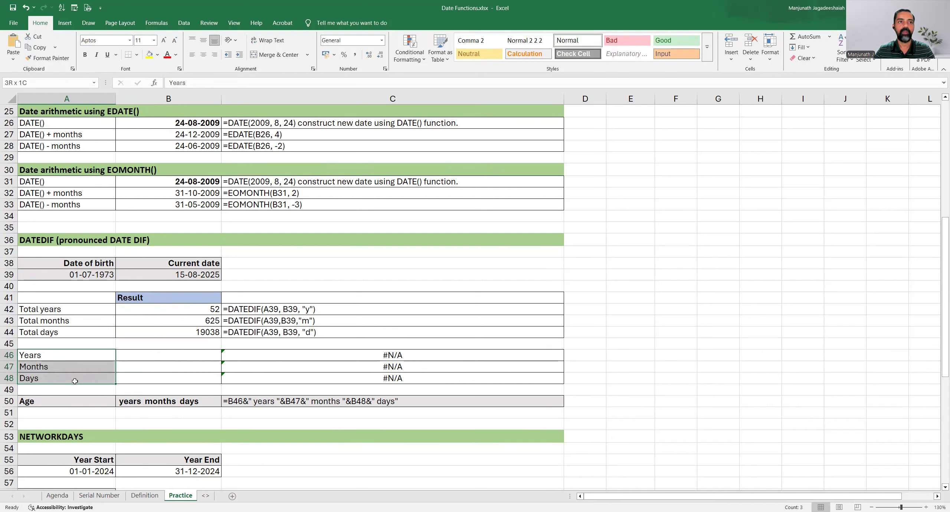
pyautogui.click(92, 401)
pyautogui.click(155, 403)
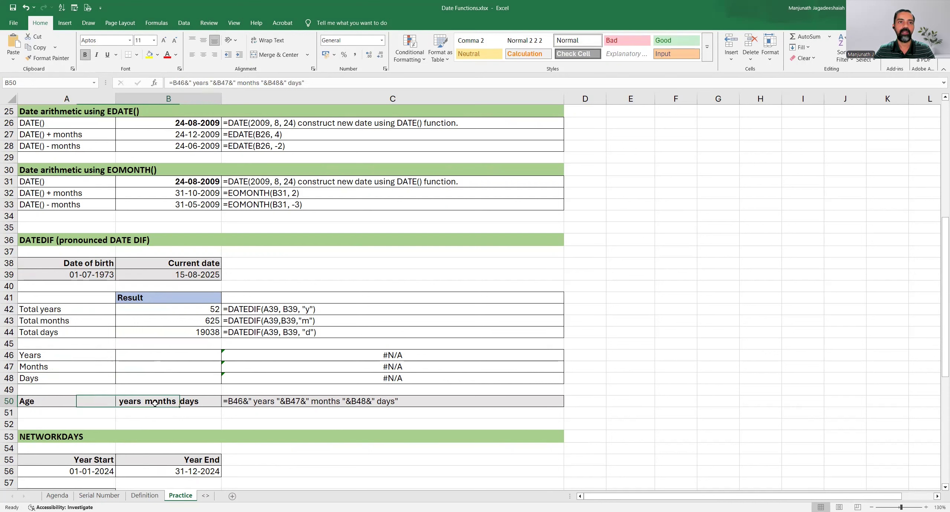
pyautogui.click(56, 264)
pyautogui.click(57, 275)
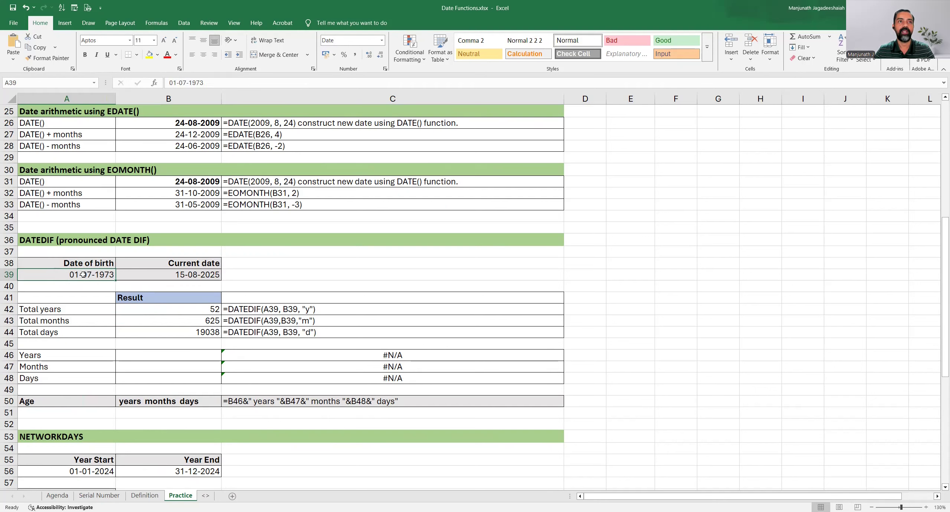
pyautogui.click(147, 400)
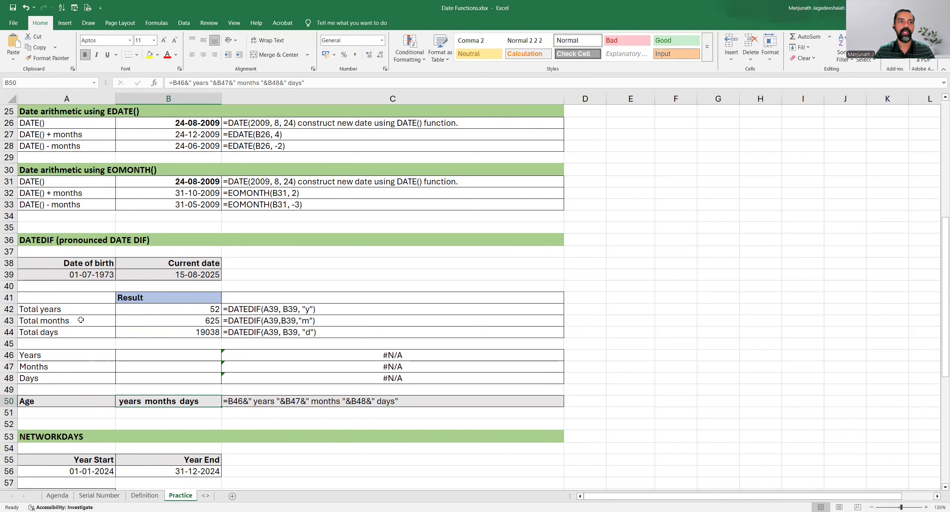
# - Enter =DATEDIF(A39, B39, "y") in B46 to get the completed years of age, and compare it with B42
pyautogui.click(141, 358)
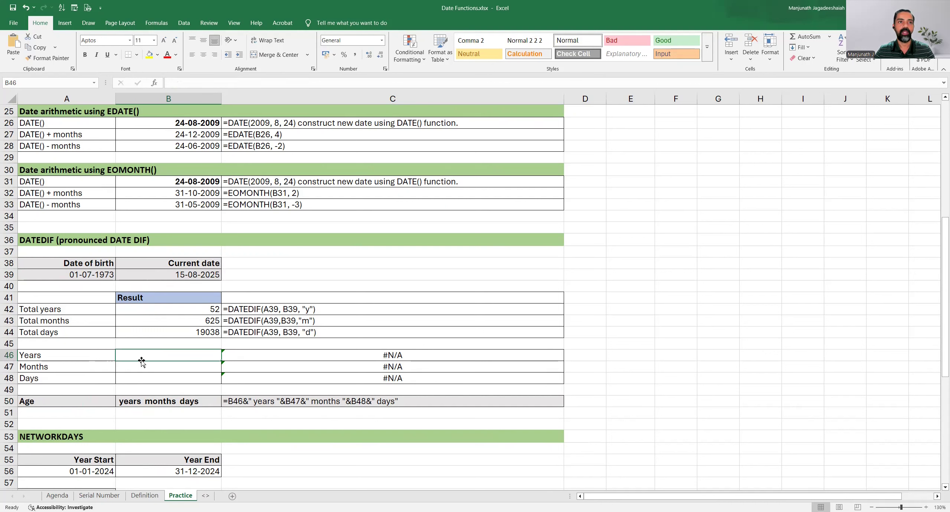
pyautogui.write('=')
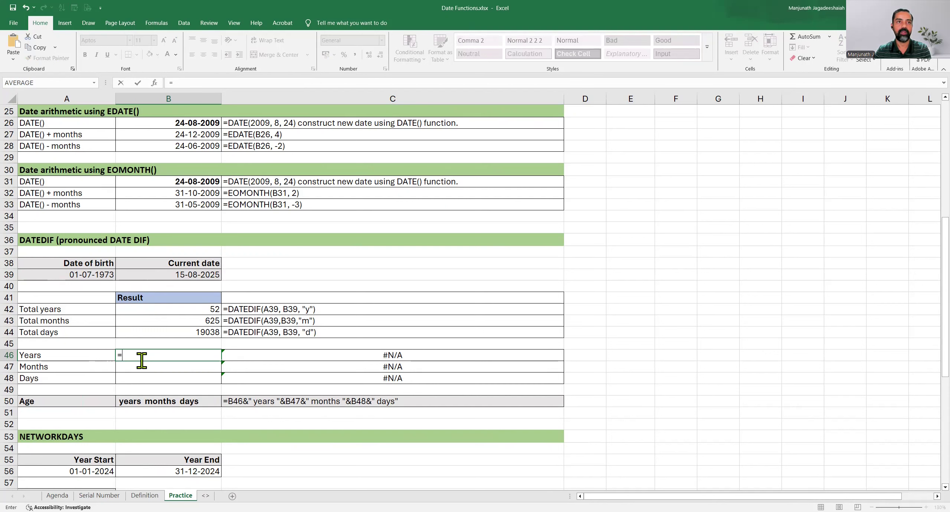
pyautogui.write('DATEDIF')
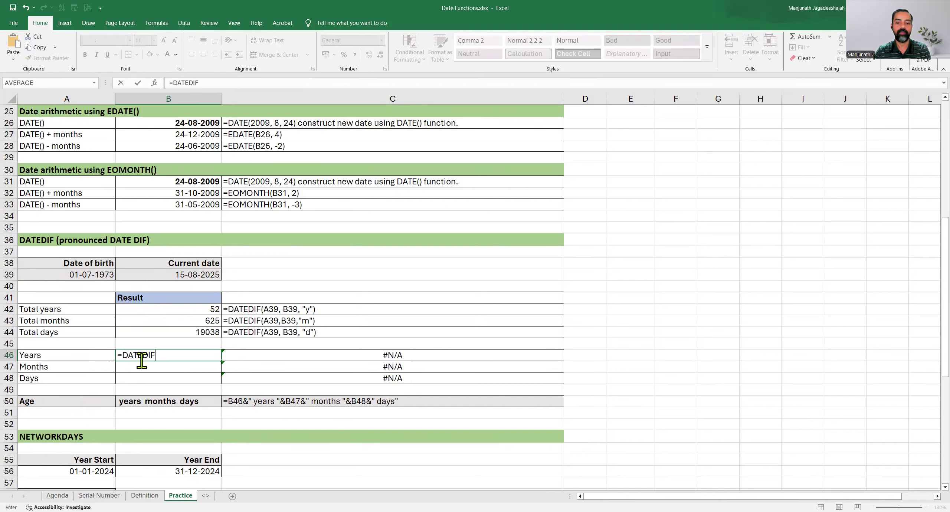
pyautogui.write('(')
pyautogui.click(92, 274)
pyautogui.write(',')
pyautogui.click(148, 275)
pyautogui.write(',')
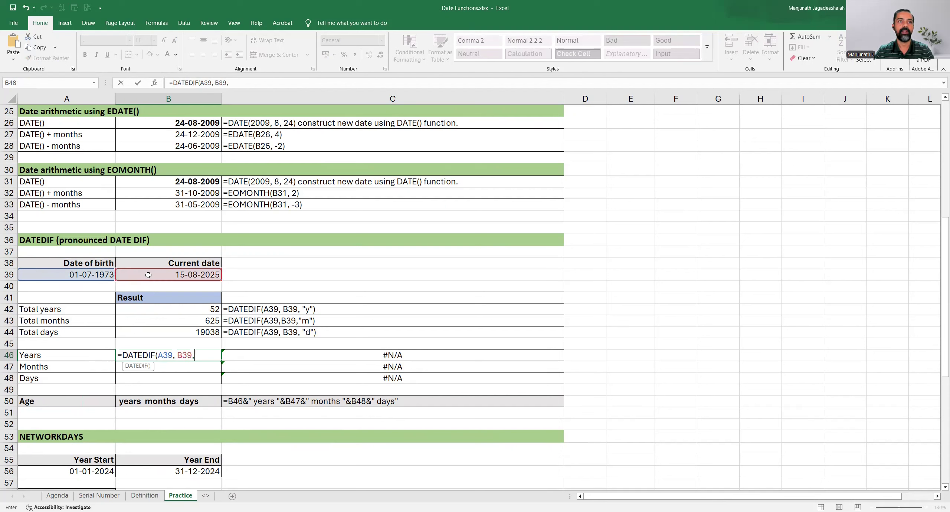
pyautogui.write(' "y')
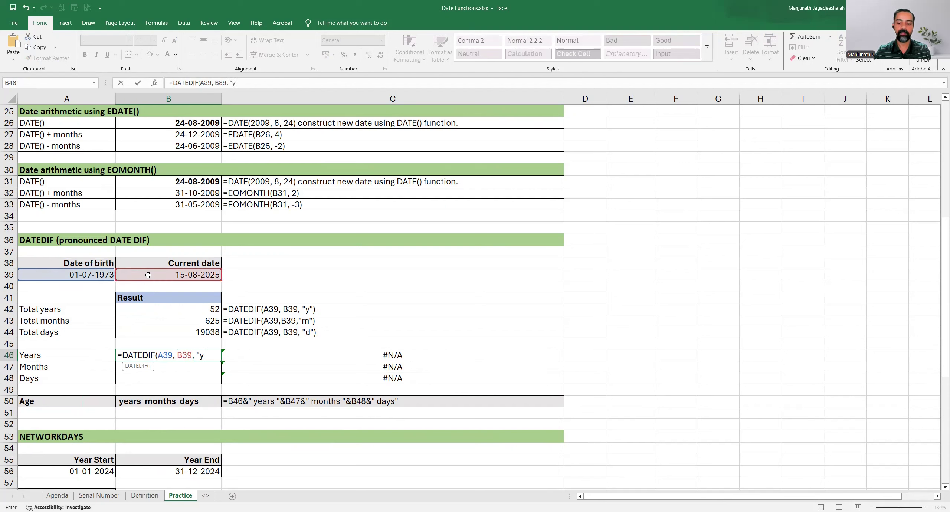
pyautogui.write('")')
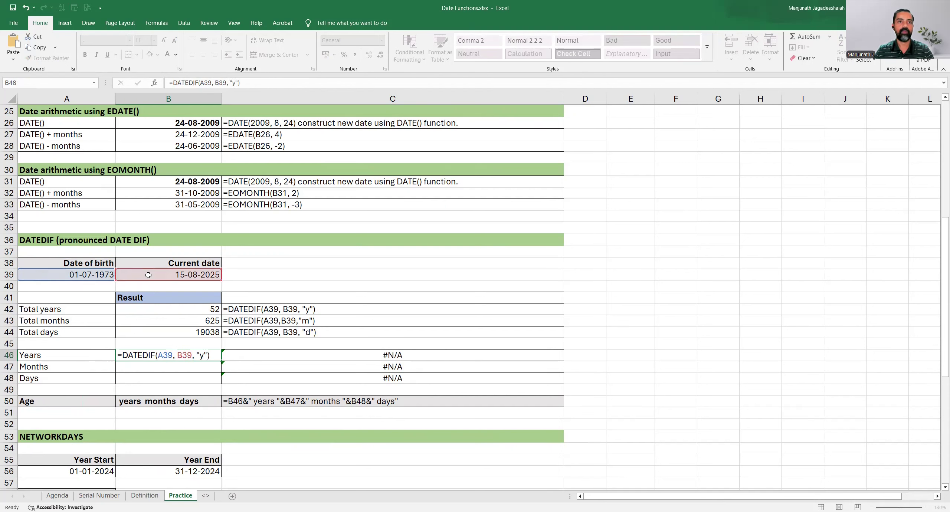
pyautogui.press('Return')
pyautogui.press('Up')
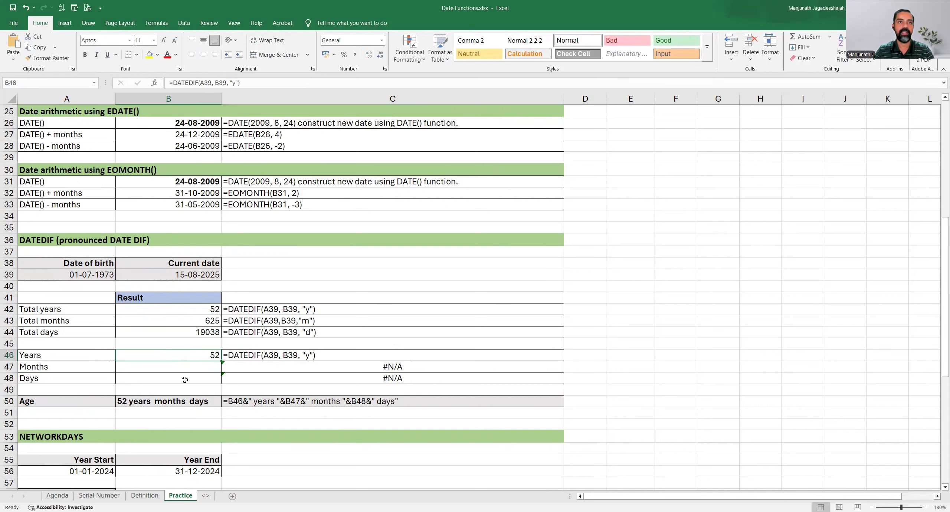
pyautogui.keyDown('ctrl'); pyautogui.click(154, 313); pyautogui.keyUp('ctrl')
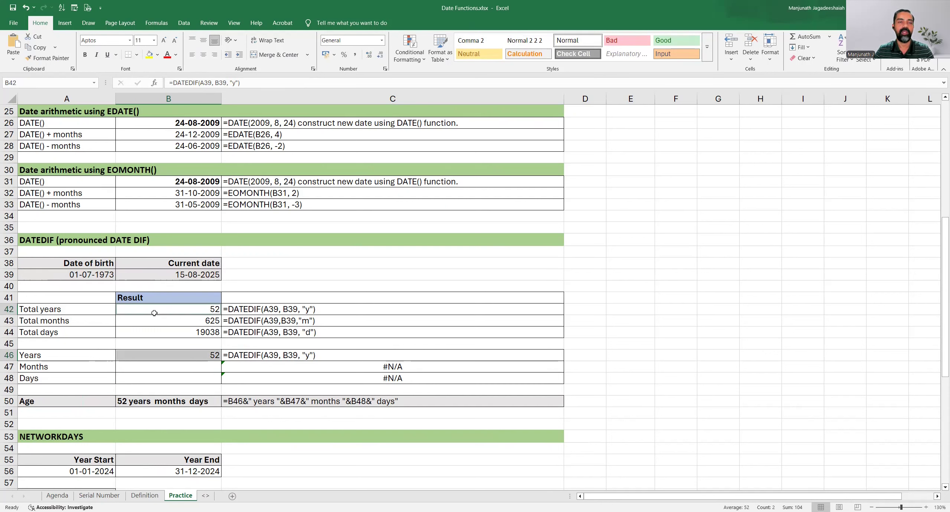
pyautogui.click(155, 355)
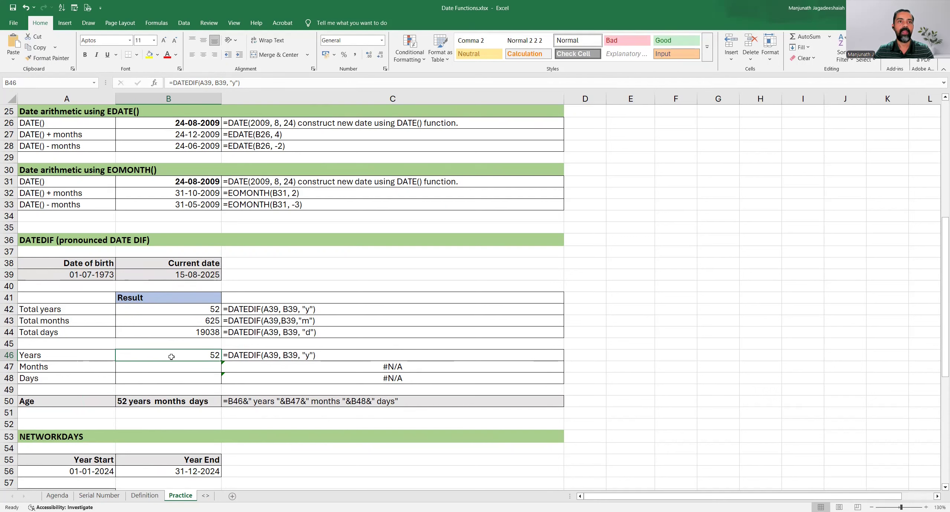
# - Enter =DATEDIF(A39,B39,"ym") in B47 to get the remaining months after the completed years
pyautogui.click(180, 367)
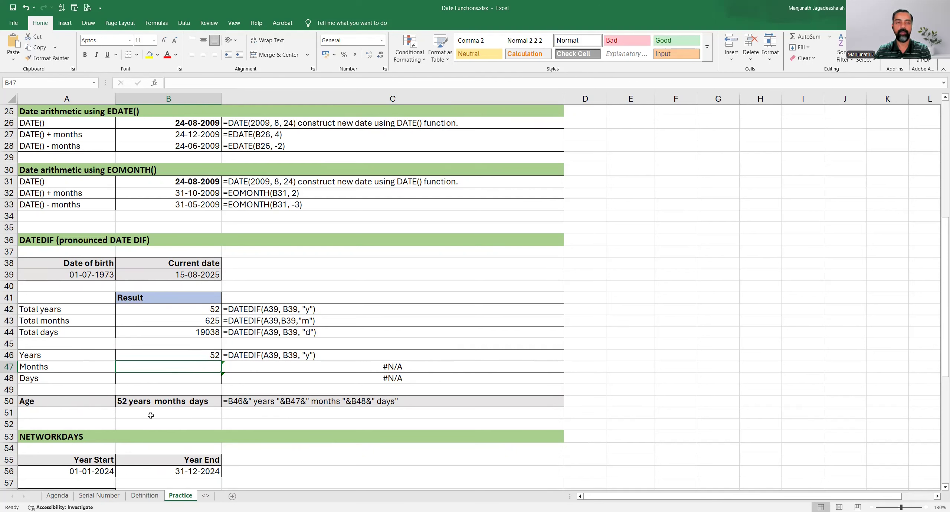
pyautogui.write('=')
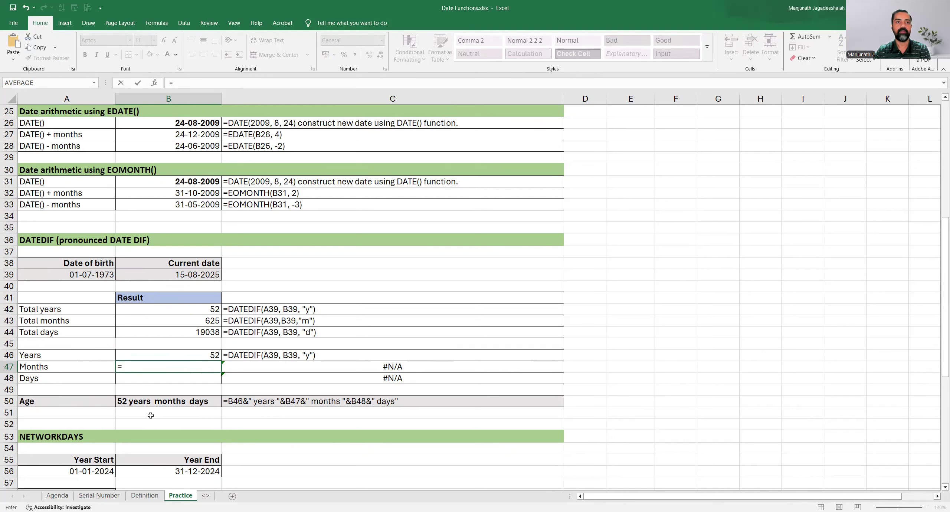
pyautogui.write('DATE')
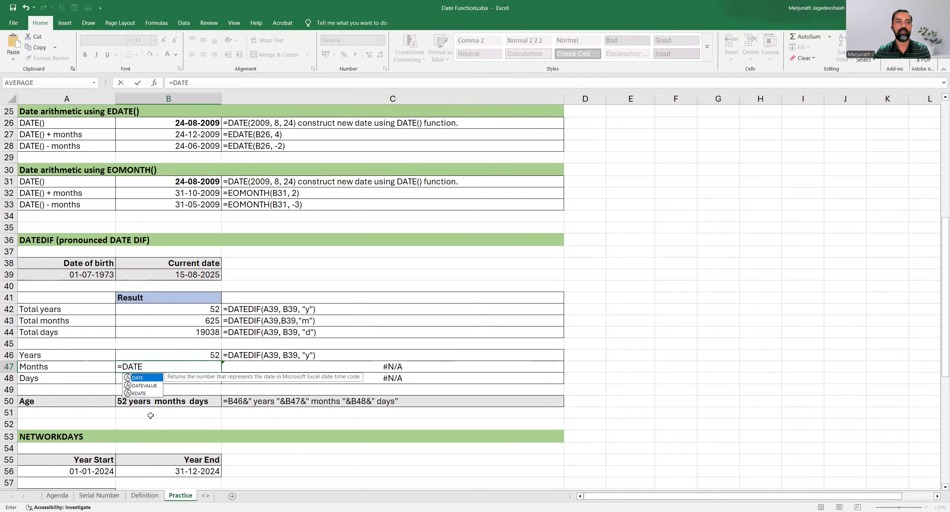
pyautogui.write('DIF')
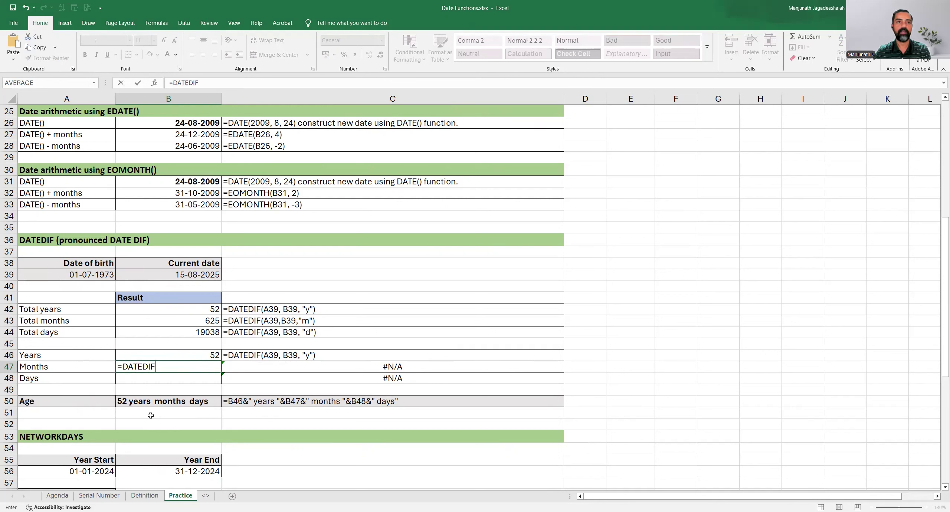
pyautogui.write('(')
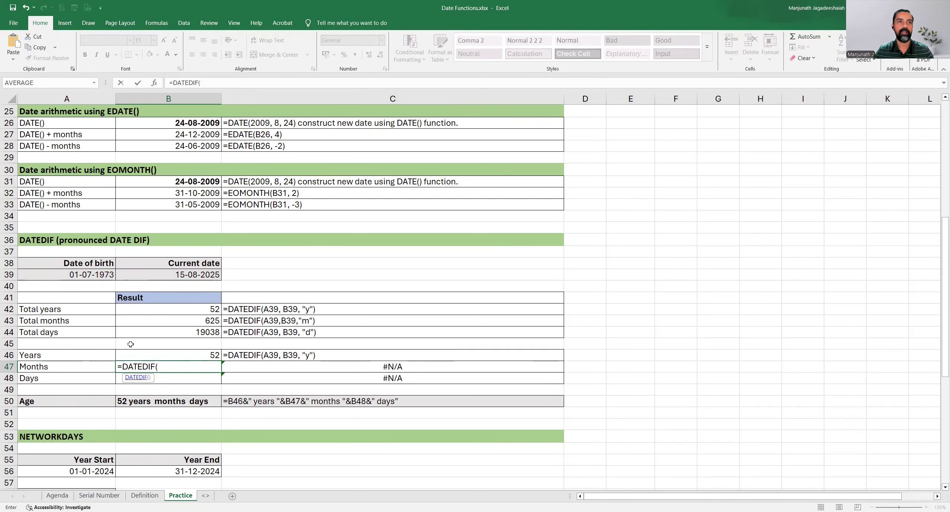
pyautogui.click(90, 276)
pyautogui.write(',')
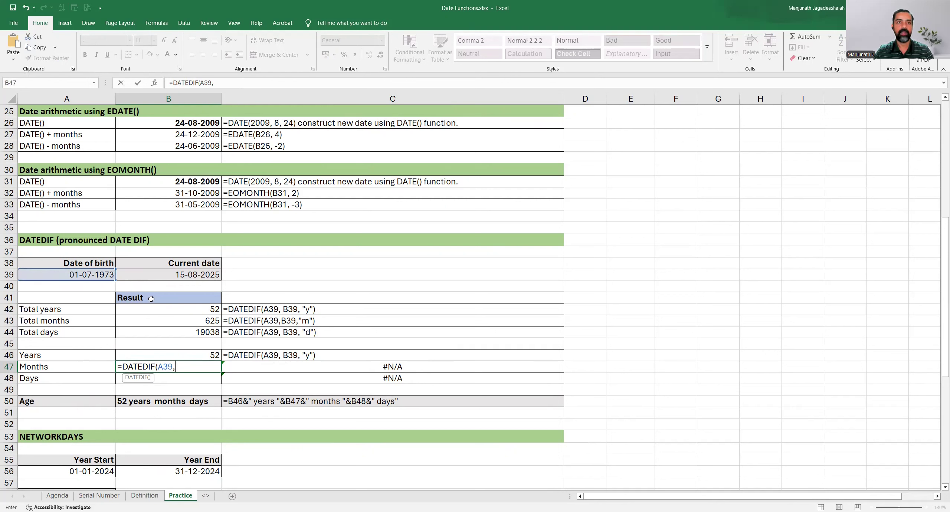
pyautogui.click(185, 276)
pyautogui.write(',')
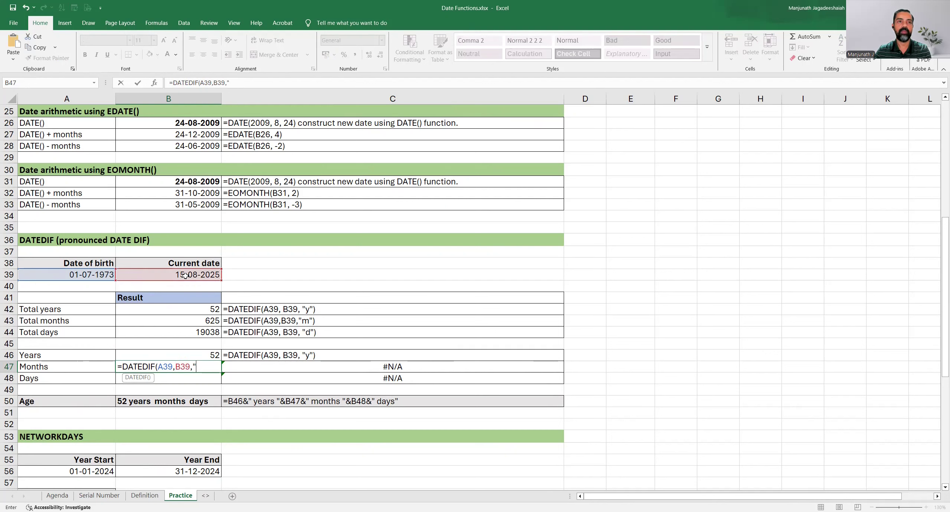
pyautogui.write('"ym")')
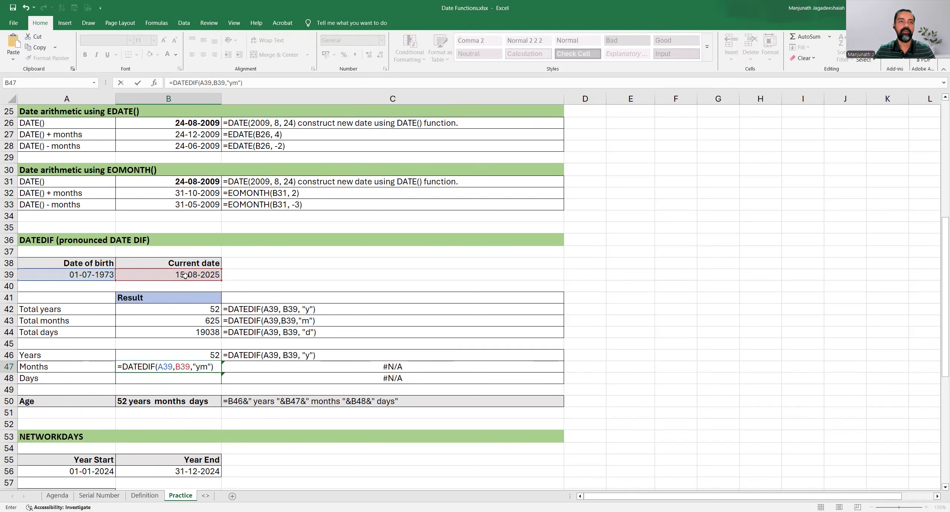
pyautogui.doubleClick(203, 368)
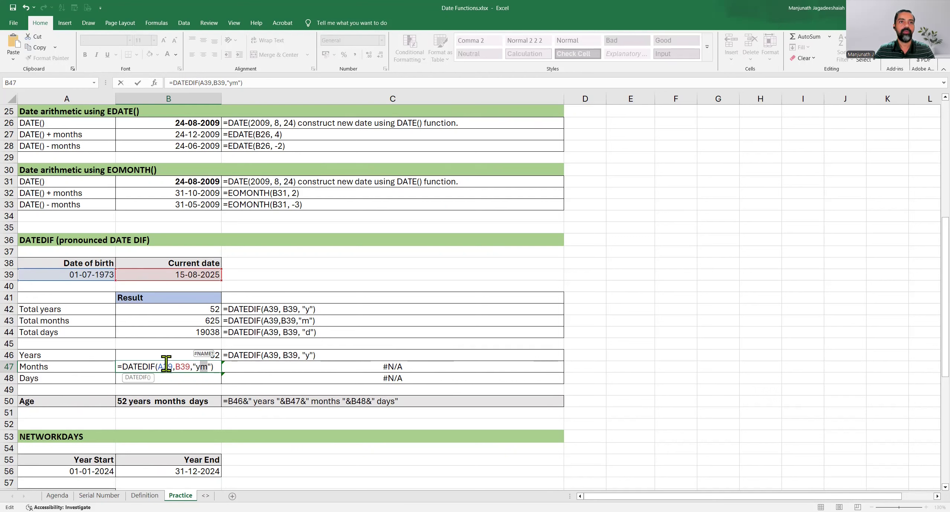
pyautogui.hotkey('ctrl', 'Return')
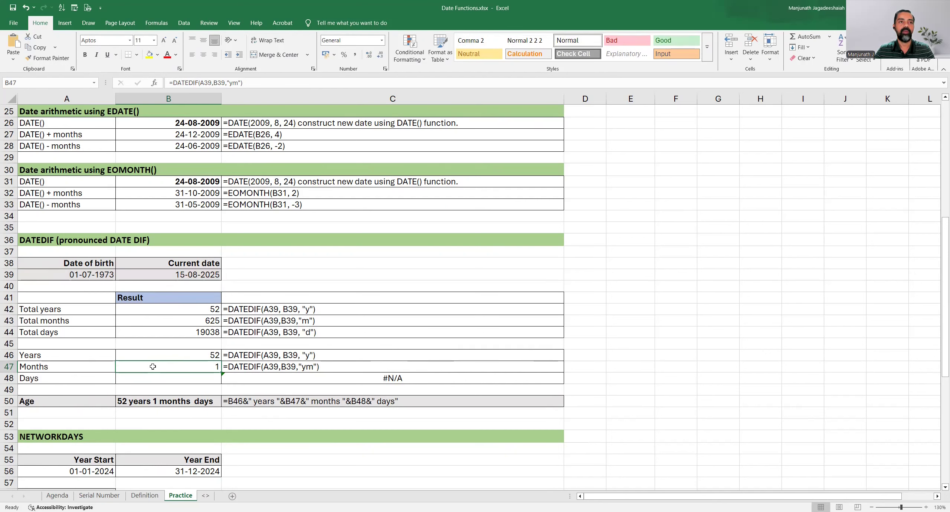
pyautogui.click(104, 367)
pyautogui.moveTo(118, 370); pyautogui.dragTo(128, 368)
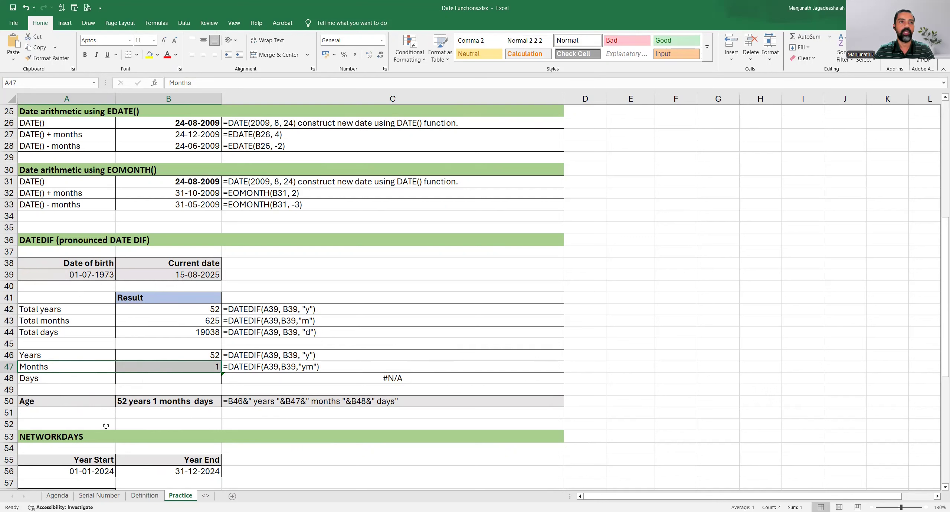
# - Enter =DATEDIF(A39, B39, "md") in B48 to get the remaining days after the completed years and months
pyautogui.click(146, 378)
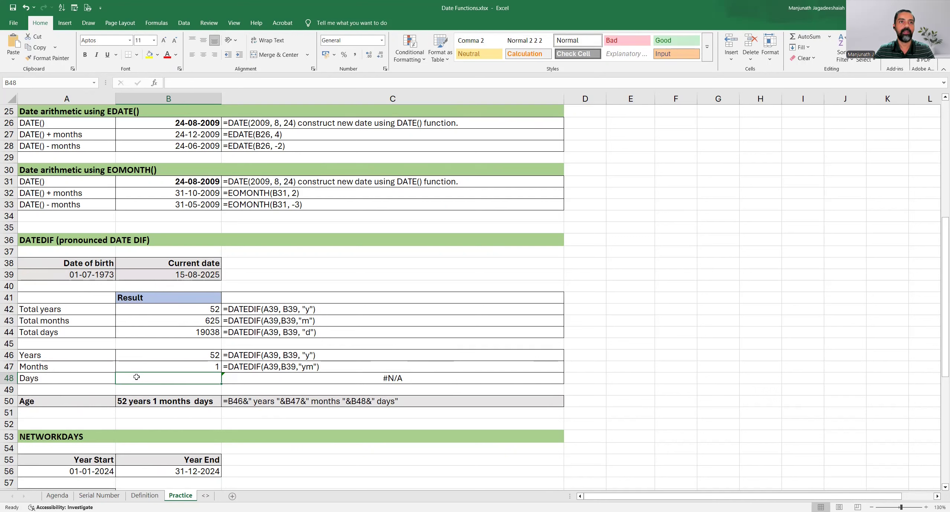
pyautogui.write('=')
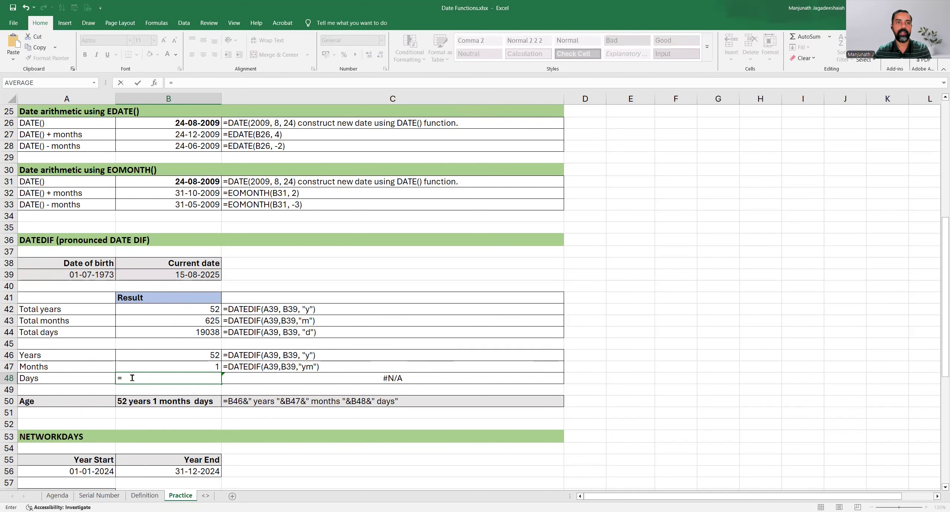
pyautogui.write('DATEDIF(')
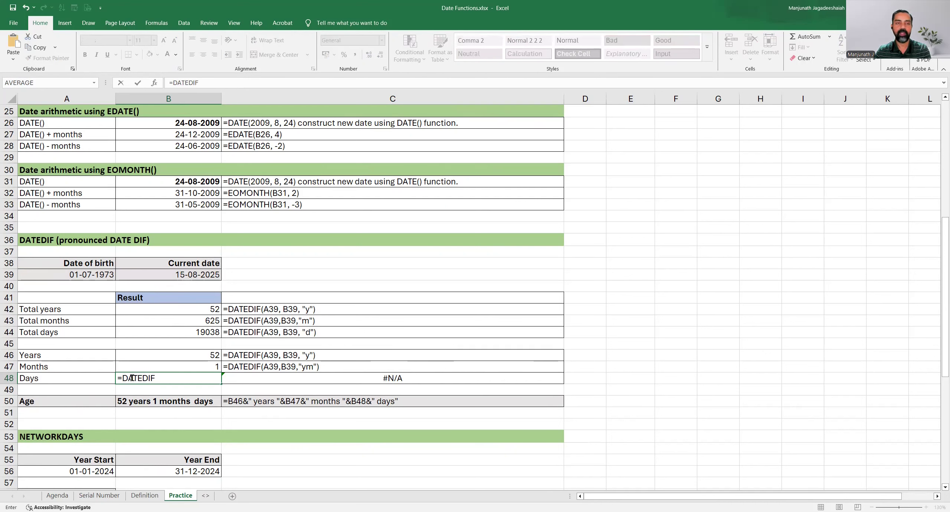
pyautogui.click(70, 277)
pyautogui.write(',')
pyautogui.click(142, 275)
pyautogui.write(', "md')
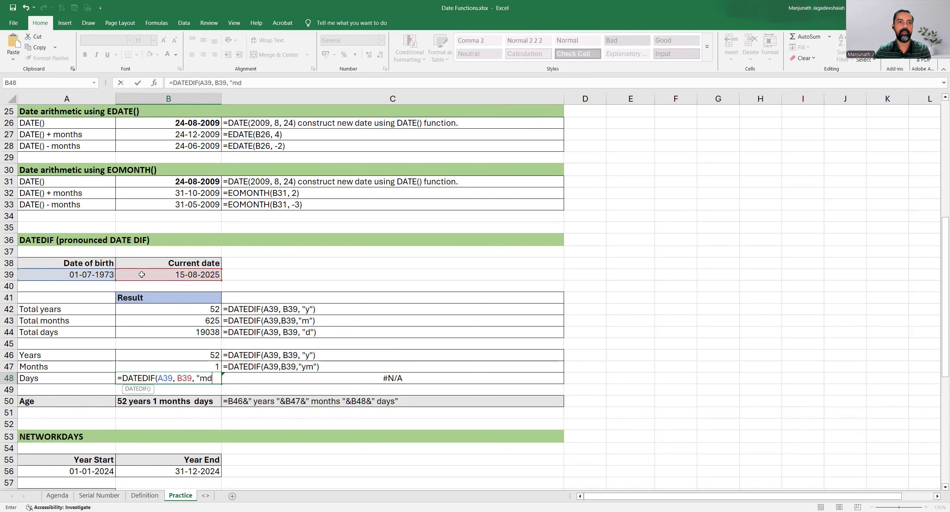
pyautogui.write('")')
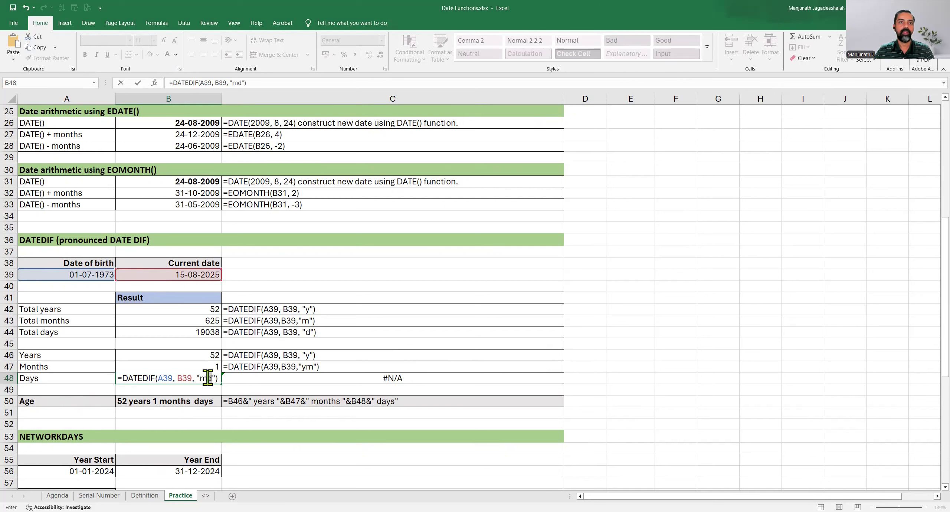
pyautogui.press('Return')
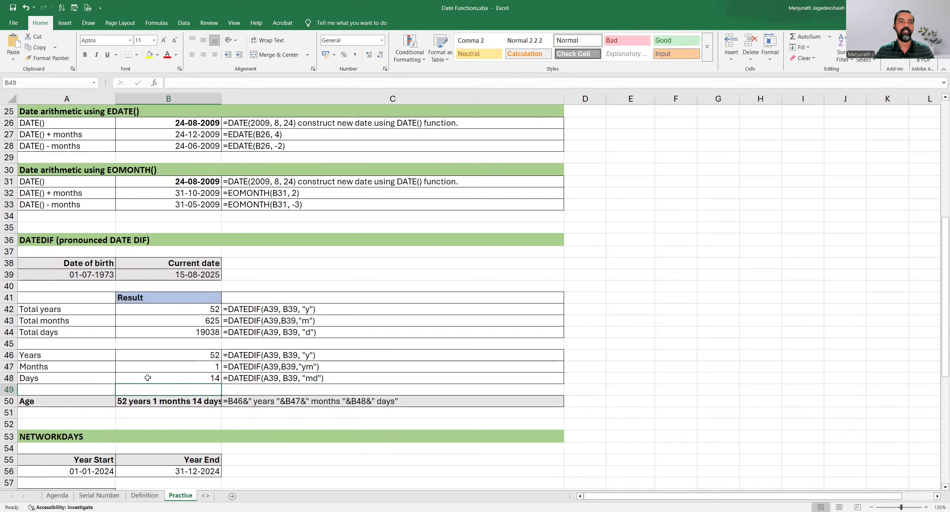
# - Review the Years, Months and Days results in B46:B48 against the date of birth and the combined Age in B50
pyautogui.click(147, 378)
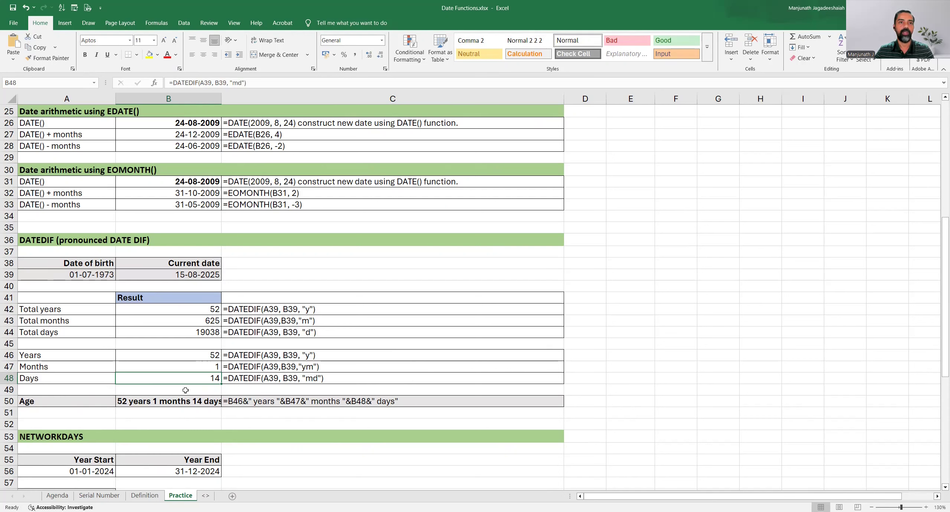
pyautogui.moveTo(181, 355); pyautogui.dragTo(178, 377)
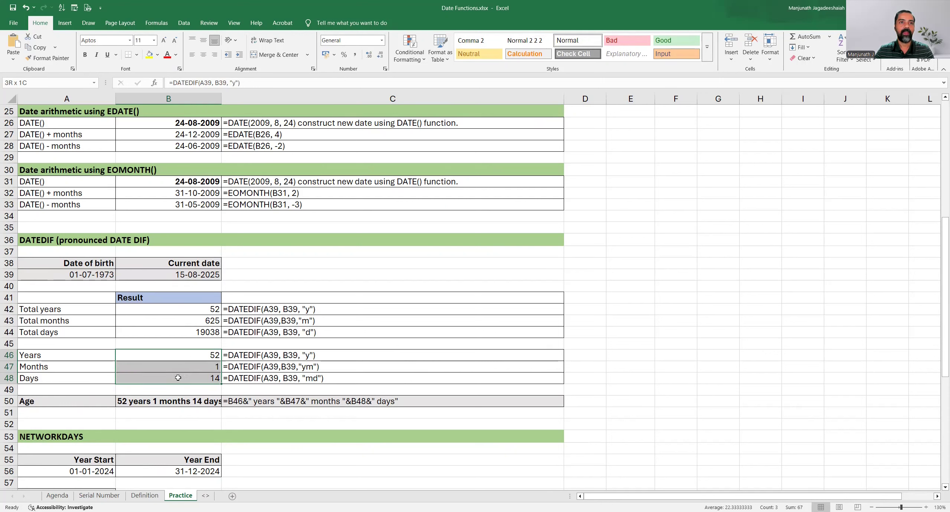
pyautogui.click(97, 354)
pyautogui.click(85, 367)
pyautogui.click(85, 376)
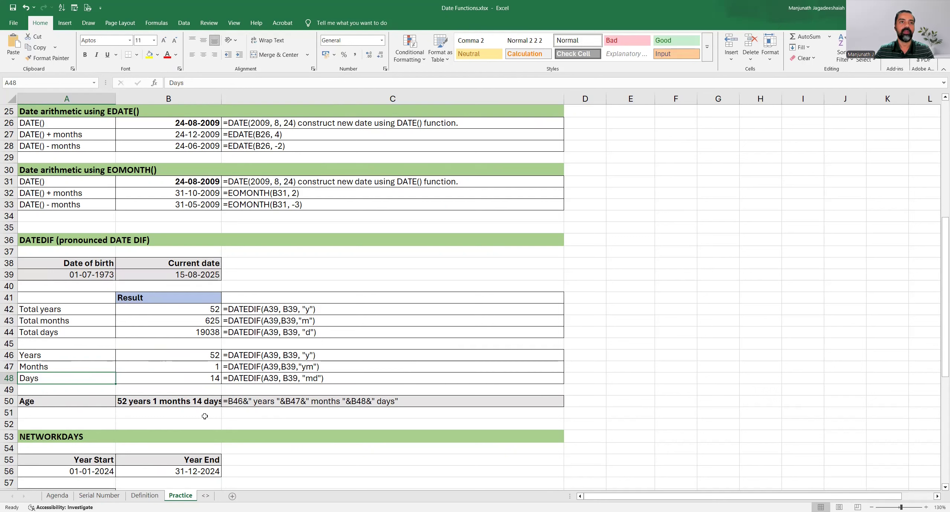
pyautogui.click(76, 275)
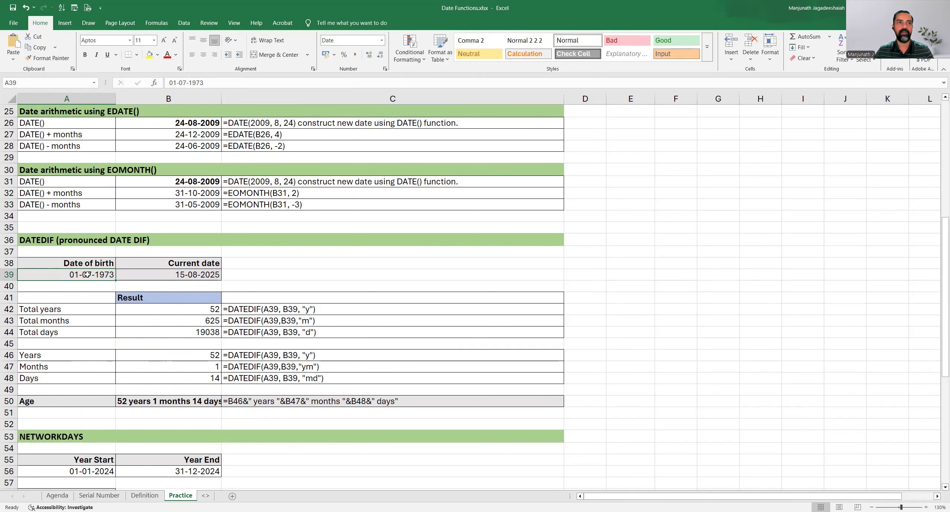
pyautogui.click(135, 403)
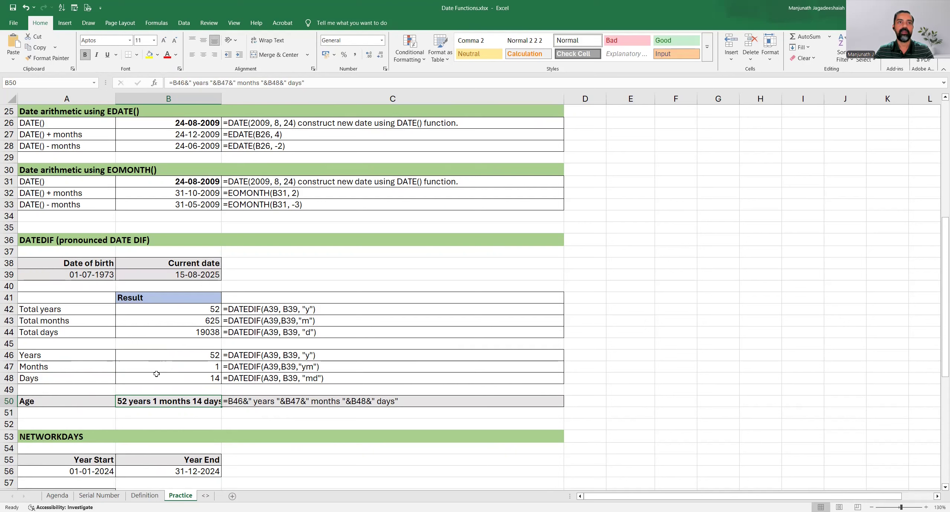
# - Examine the NETWORKDAYS section's Year Start and Year End dates in A55:B56 and the Holiday list in A58:A61
pyautogui.click(160, 277)
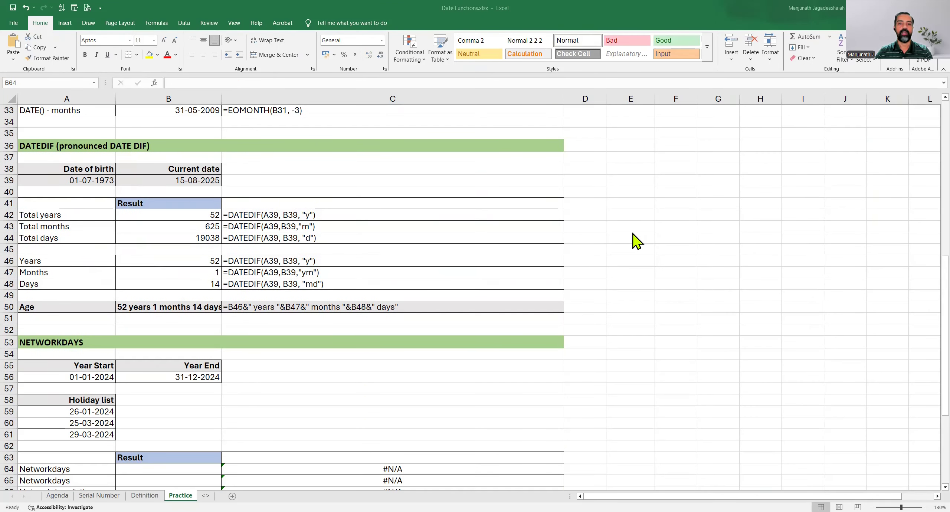
pyautogui.scroll(-3, 619, 246)
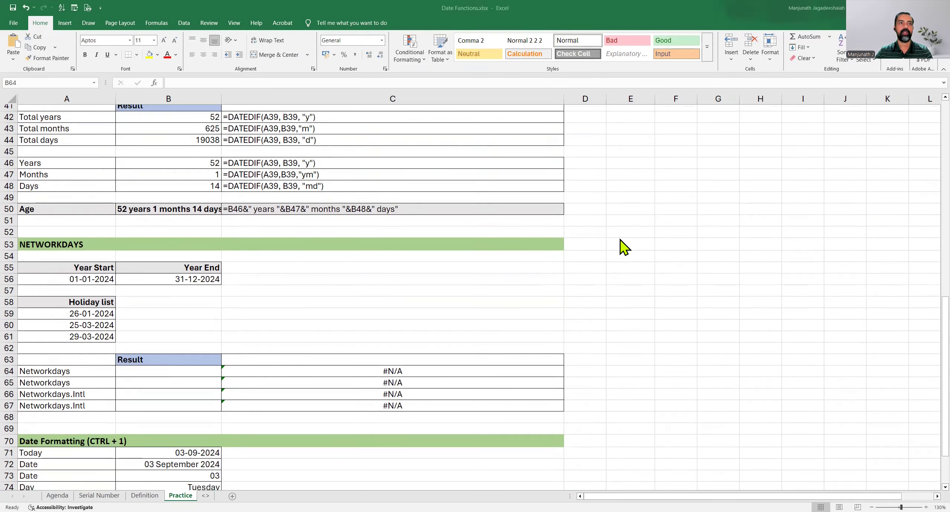
pyautogui.scroll(-1, 625, 247)
pyautogui.click(82, 237)
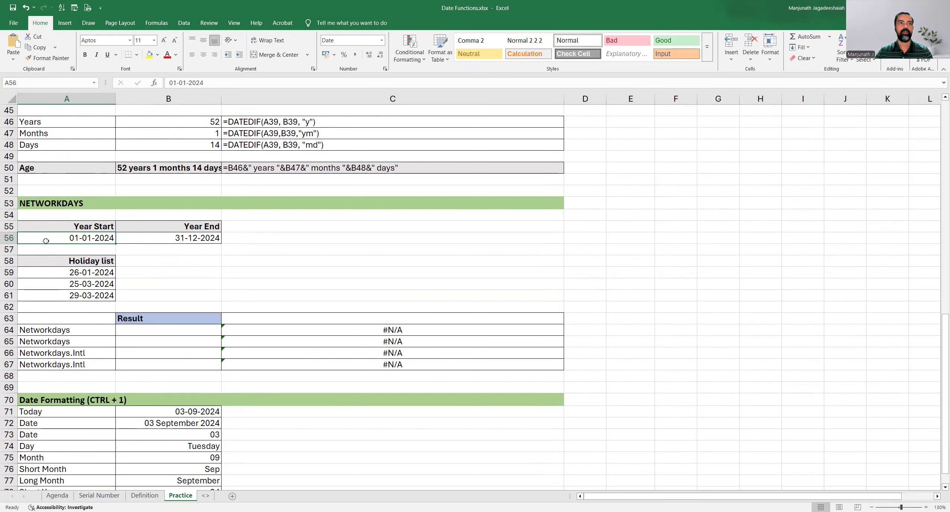
pyautogui.moveTo(54, 229); pyautogui.dragTo(55, 237)
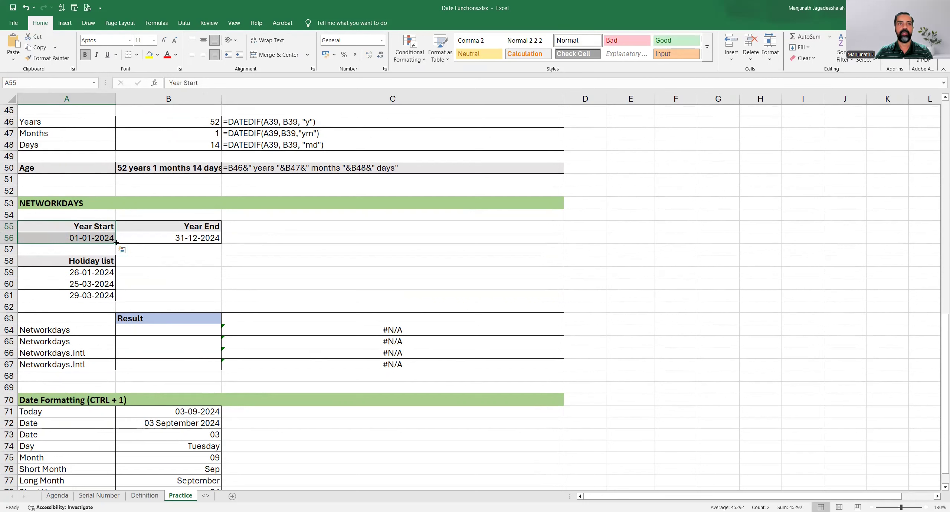
pyautogui.moveTo(157, 227); pyautogui.dragTo(158, 237)
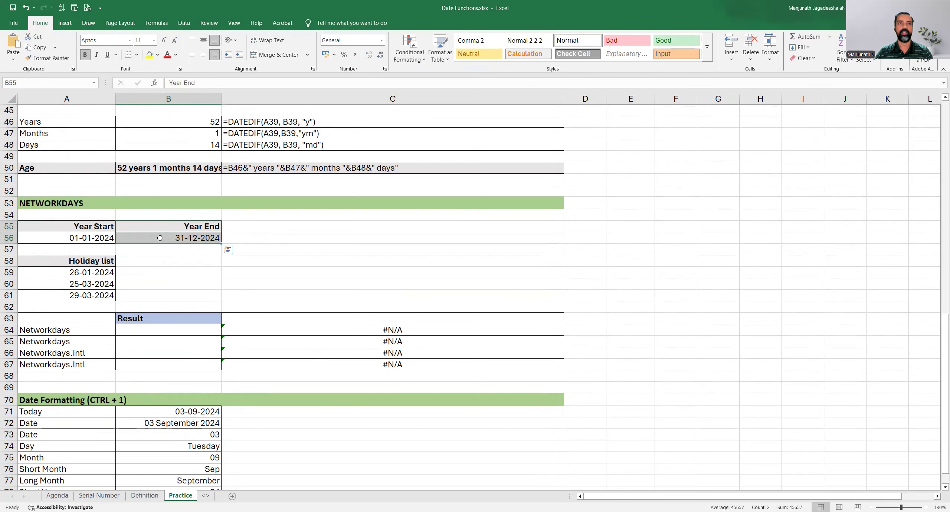
pyautogui.click(131, 342)
pyautogui.moveTo(45, 265); pyautogui.dragTo(45, 295)
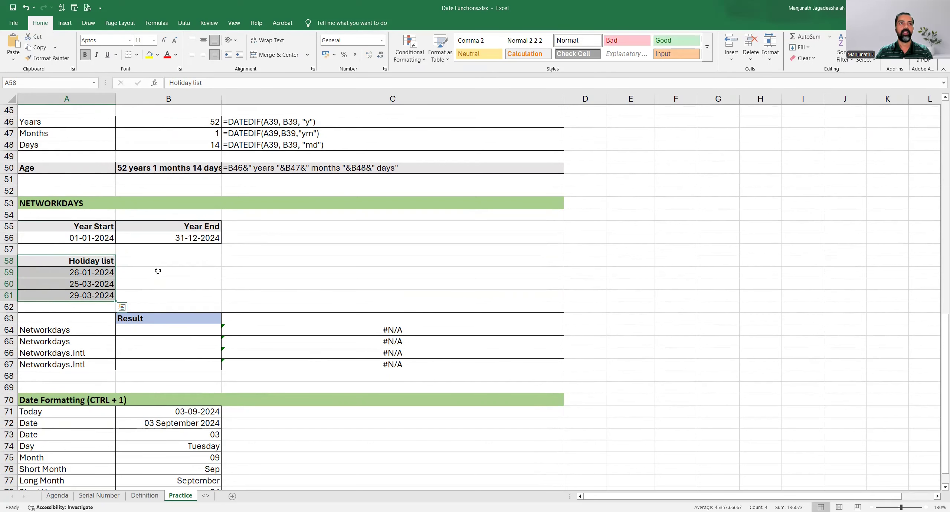
pyautogui.scroll(-2, 158, 271)
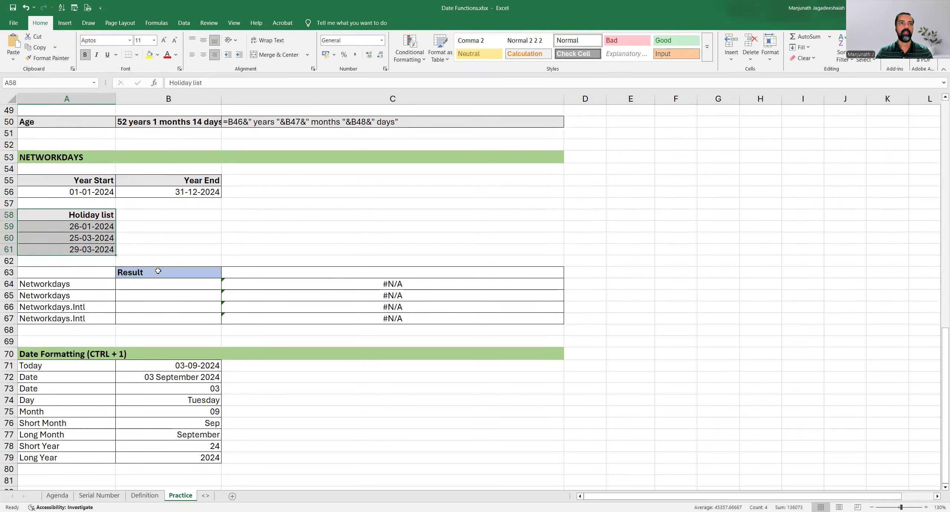
# - Enter =NETWORKDAYS(A56,B56) in B64 to count the workdays between Year Start and Year End, and compare it with the dates
pyautogui.click(134, 285)
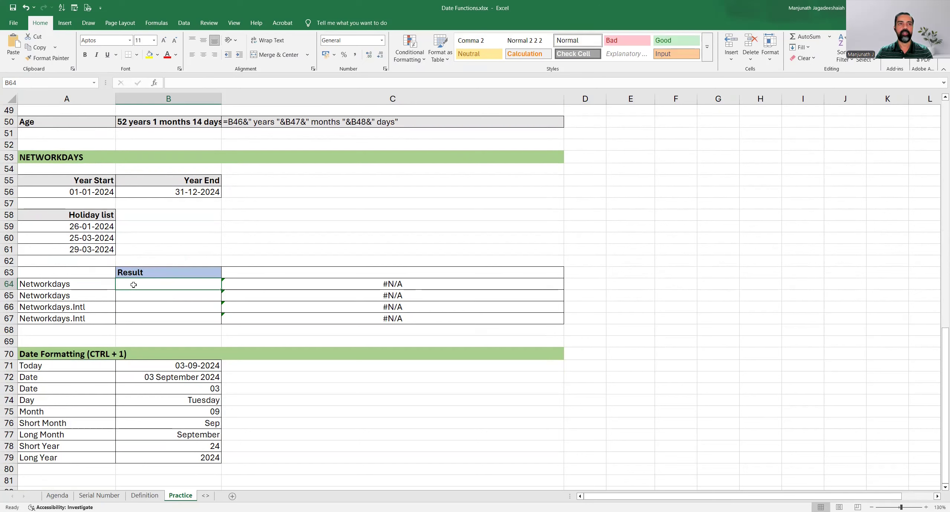
pyautogui.moveTo(77, 181); pyautogui.dragTo(128, 193)
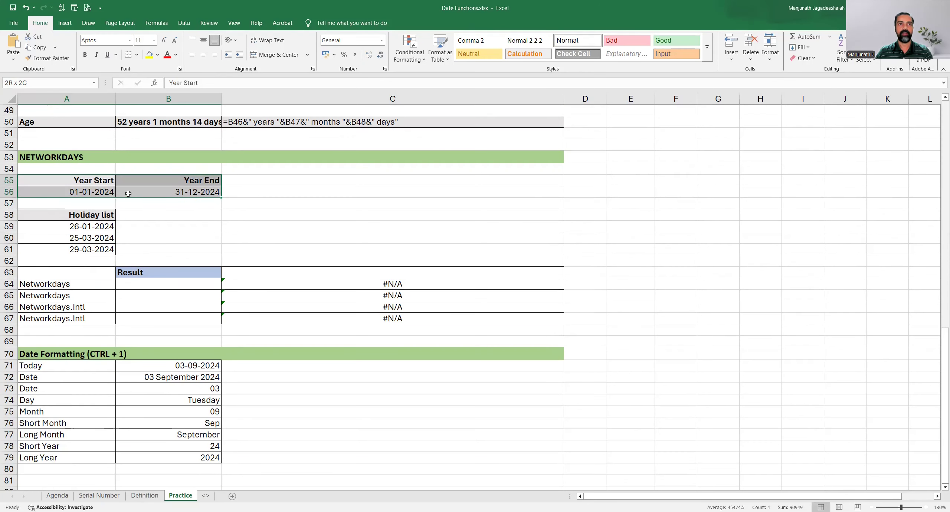
pyautogui.click(135, 285)
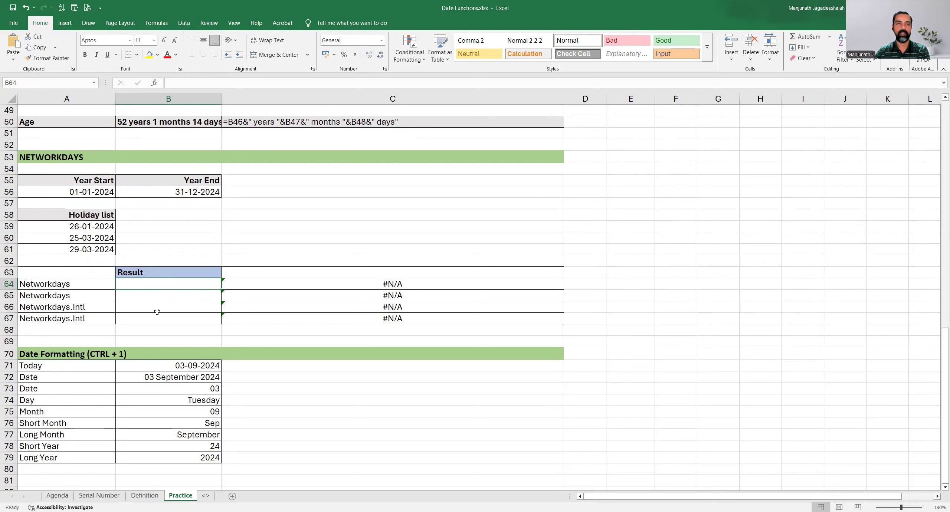
pyautogui.write('=')
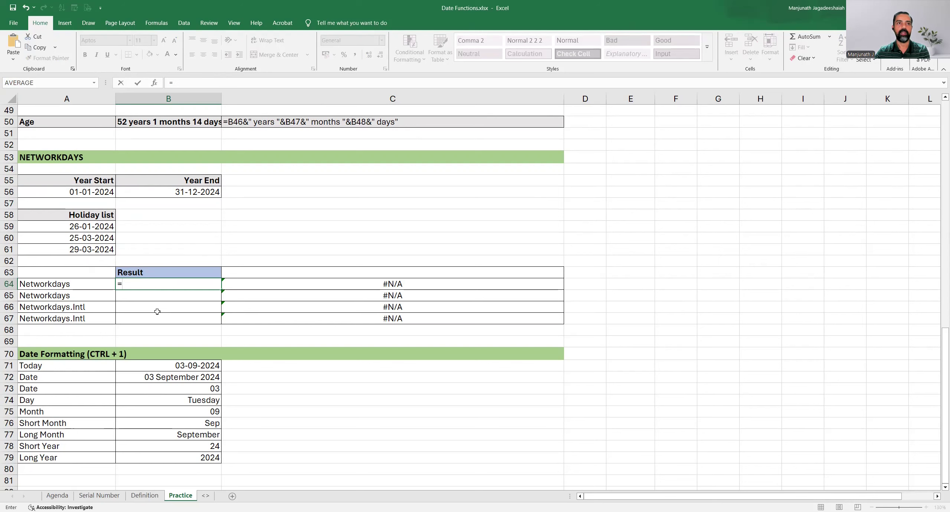
pyautogui.write('NETWORKDAYS(')
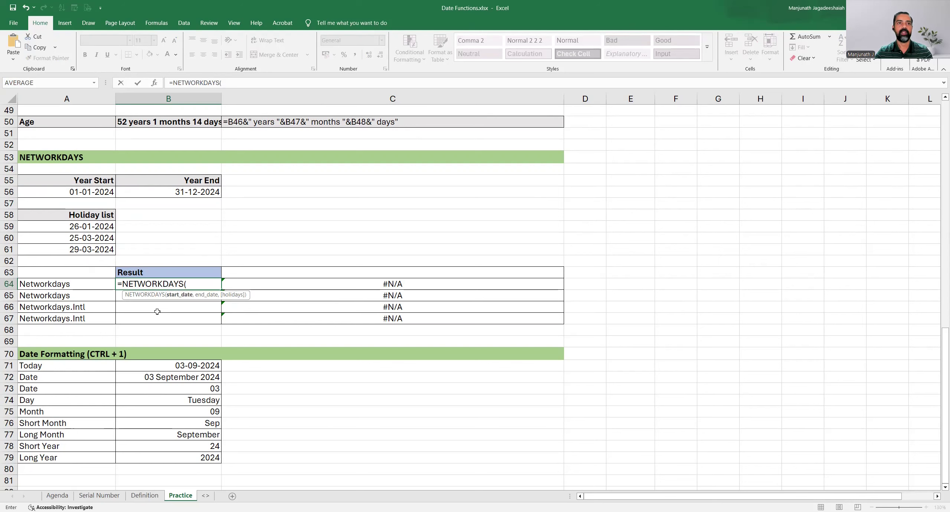
pyautogui.click(92, 193)
pyautogui.write(',')
pyautogui.click(168, 192)
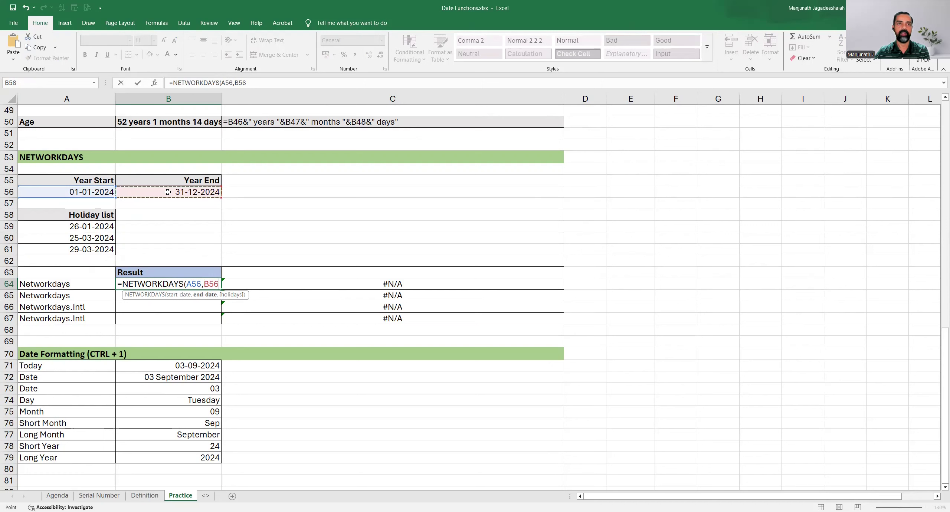
pyautogui.write(')')
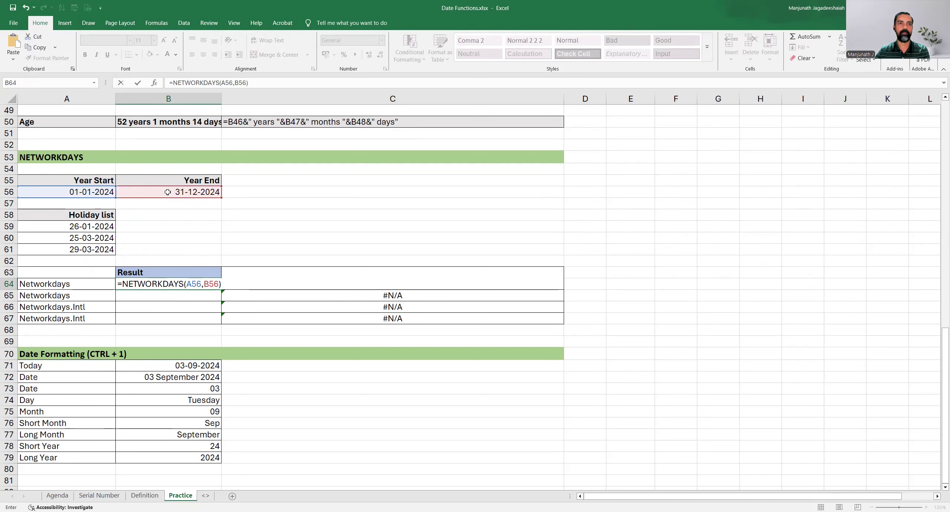
pyautogui.hotkey('ctrl', 'Return')
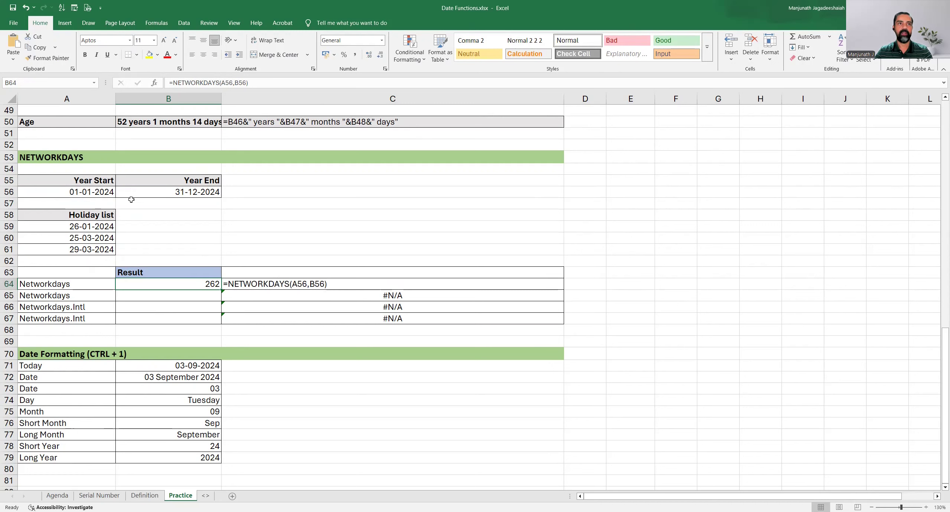
pyautogui.moveTo(86, 192); pyautogui.dragTo(122, 193)
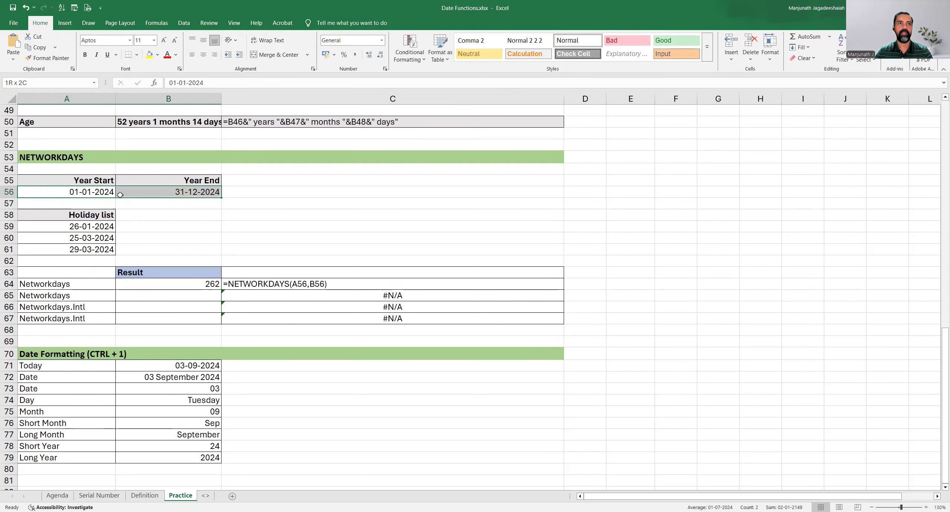
pyautogui.click(162, 287)
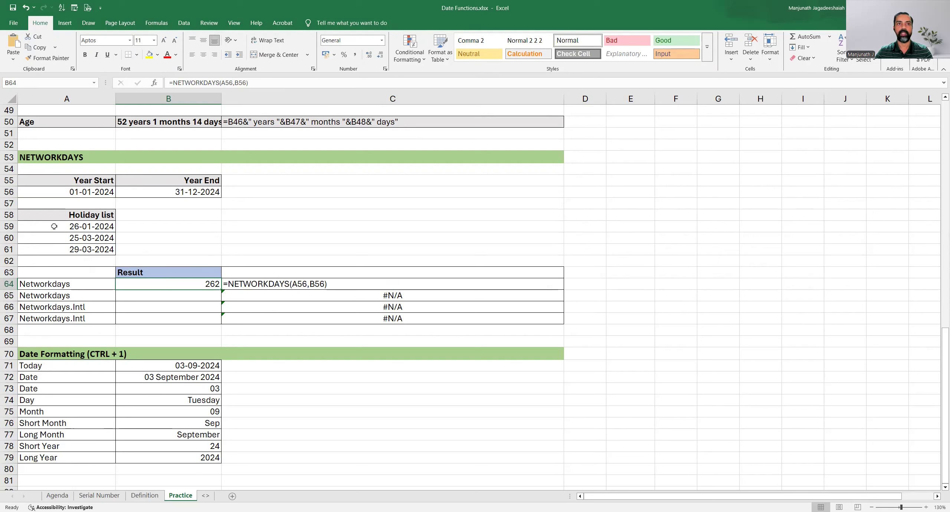
# - Enter =NETWORKDAYS(A56,B56,A59:A61) in B65 to count the workdays excluding the listed holidays, and check it against the holiday list
pyautogui.click(133, 294)
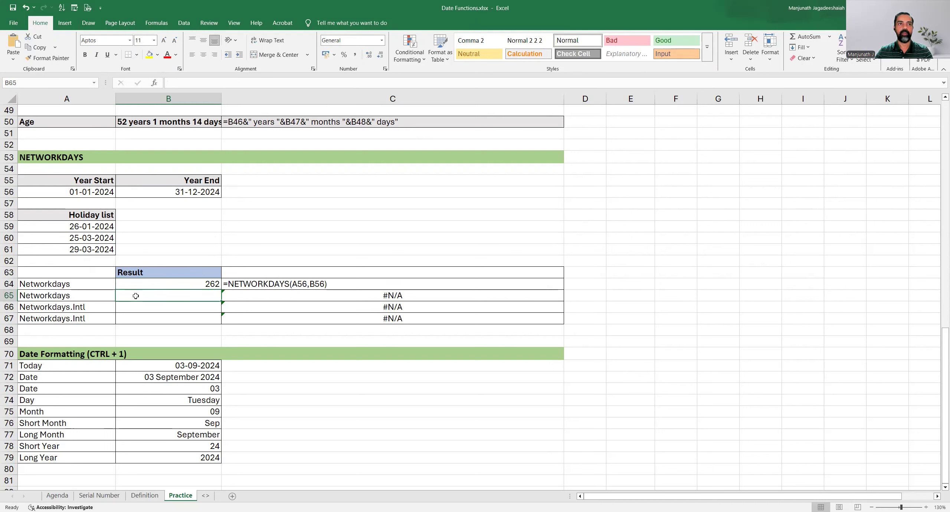
pyautogui.write('=')
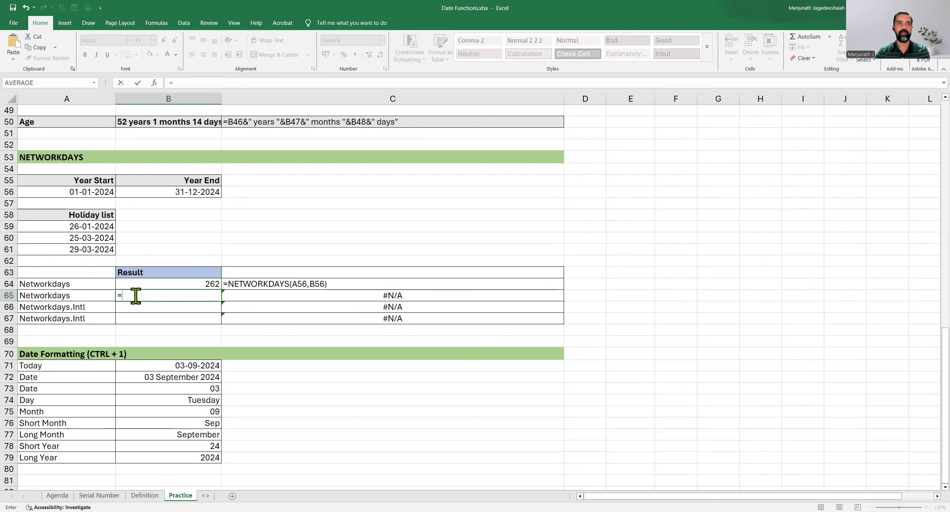
pyautogui.write('networkd')
pyautogui.press('Tab')
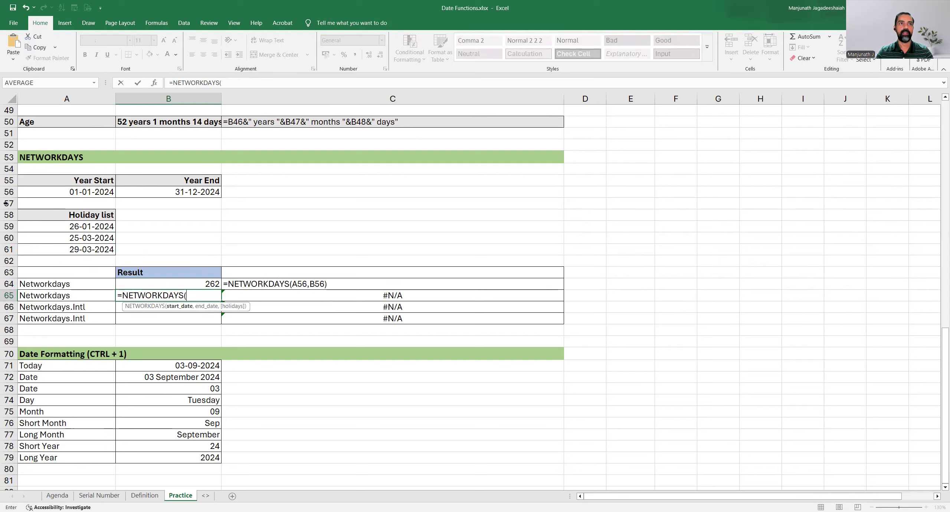
pyautogui.click(55, 191)
pyautogui.write(',')
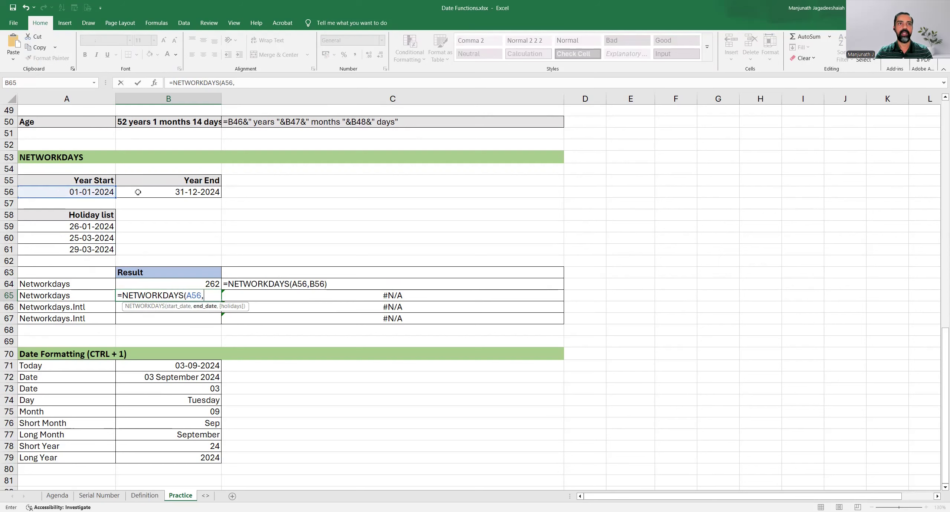
pyautogui.click(137, 192)
pyautogui.write(',')
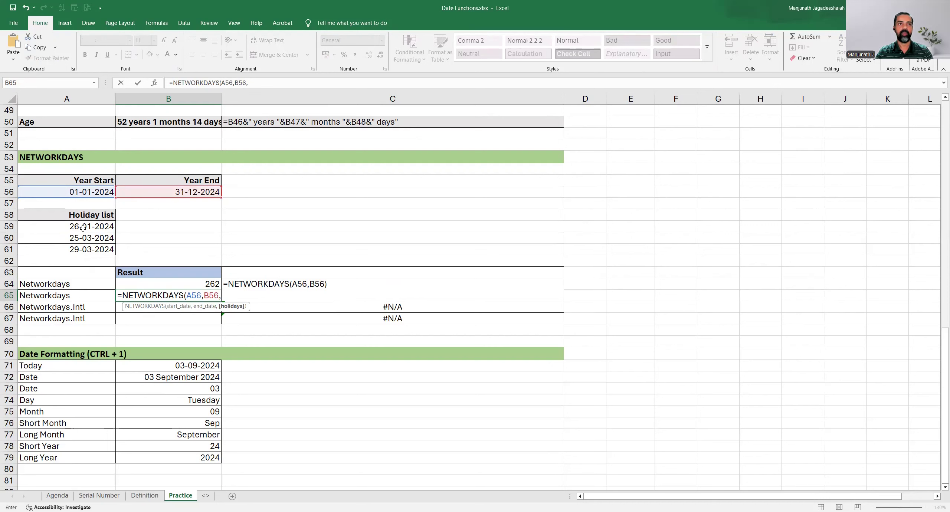
pyautogui.moveTo(83, 228); pyautogui.dragTo(81, 249)
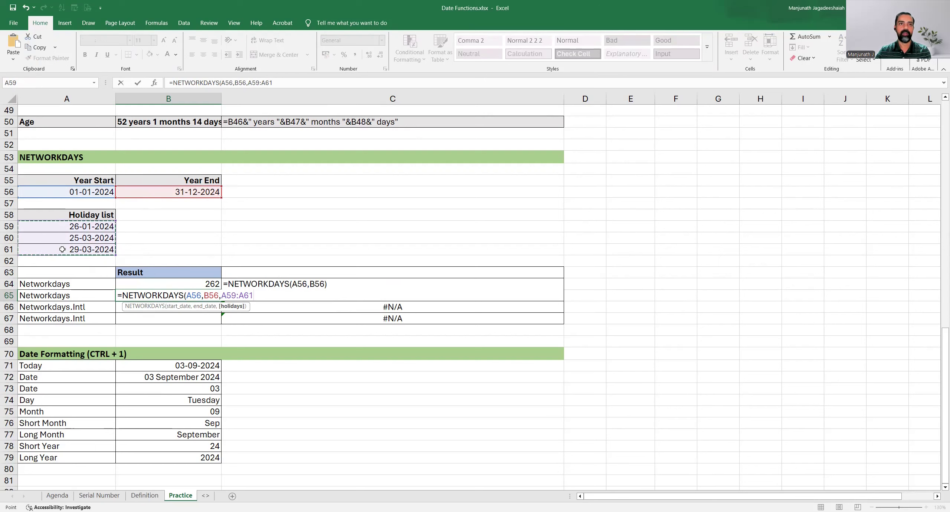
pyautogui.write(')')
pyautogui.press('Return')
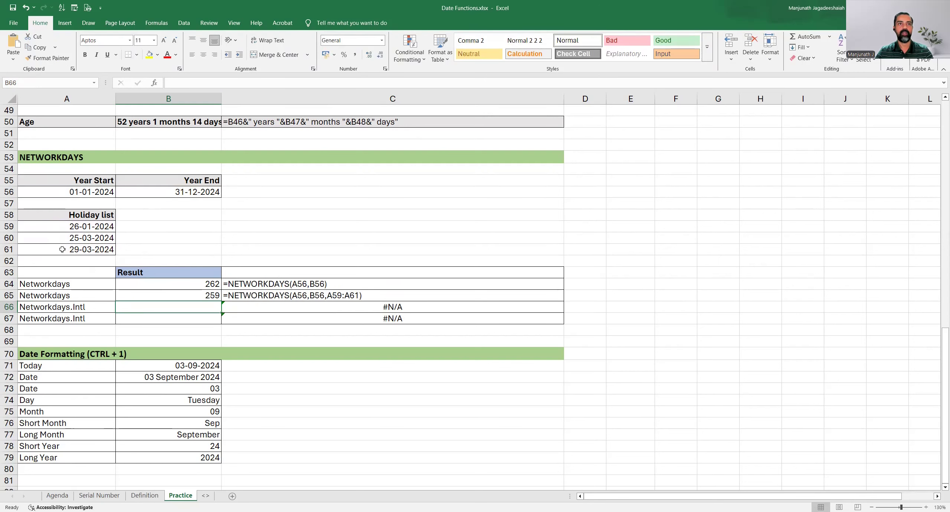
pyautogui.press('Up')
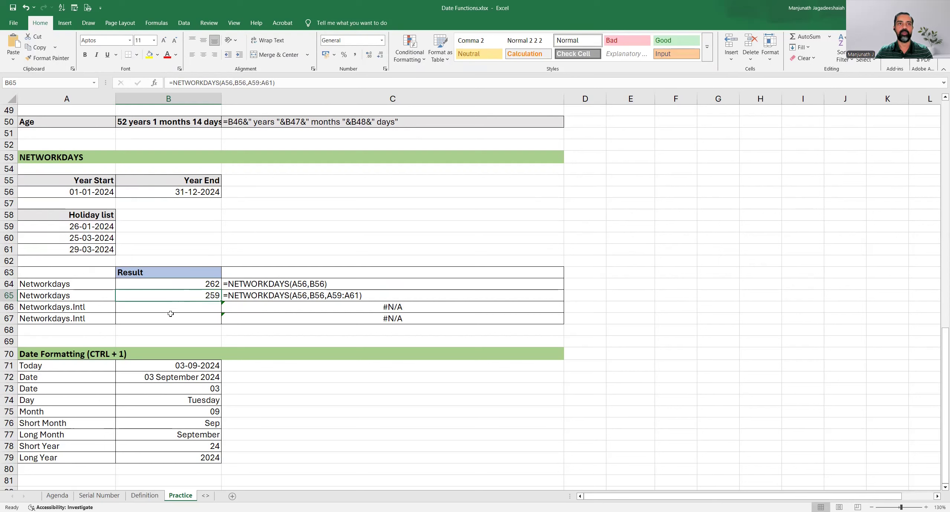
pyautogui.click(63, 251)
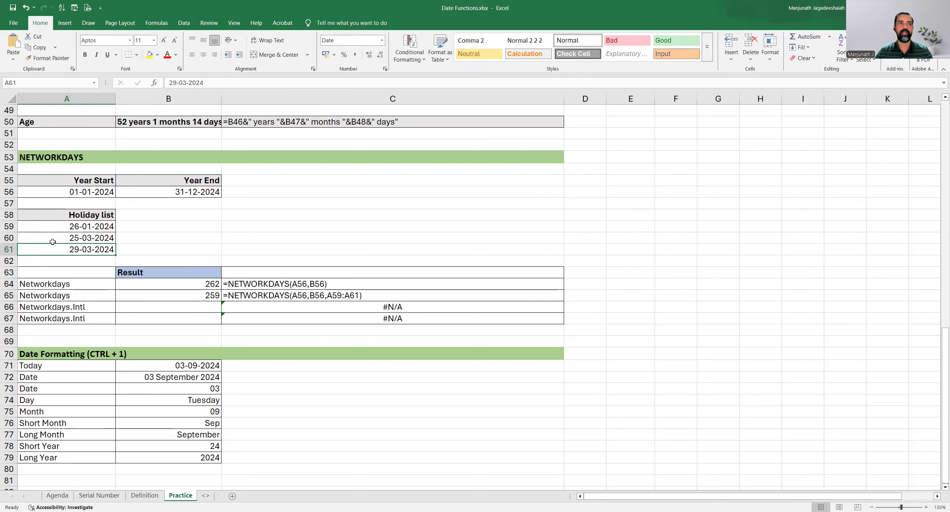
pyautogui.click(166, 295)
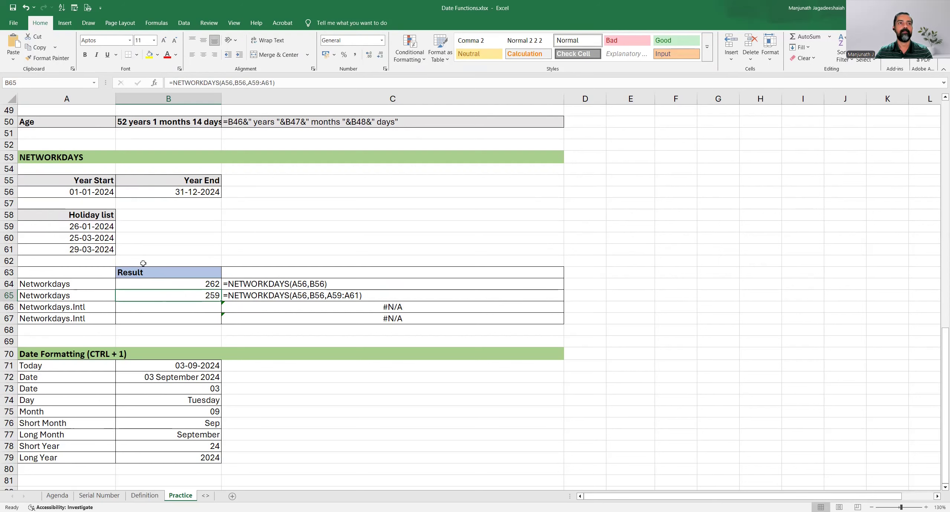
# - Compare the Networkdays labels in A64:A65 with the Networkdays.Intl label in A66
pyautogui.click(112, 309)
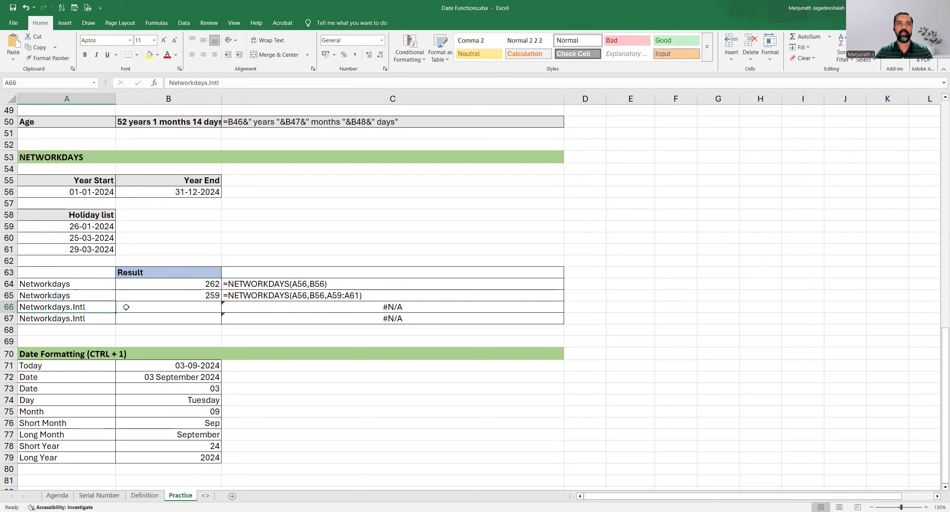
pyautogui.moveTo(101, 285); pyautogui.dragTo(99, 298)
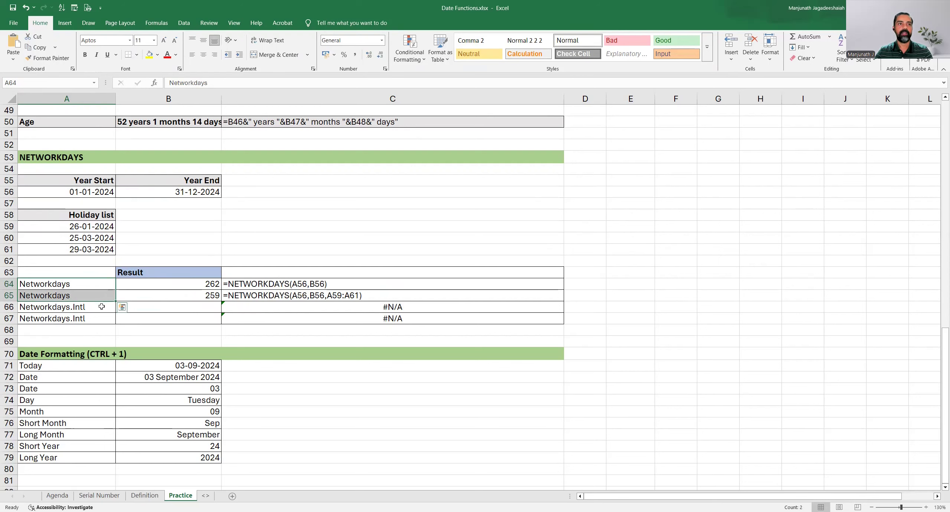
pyautogui.click(101, 307)
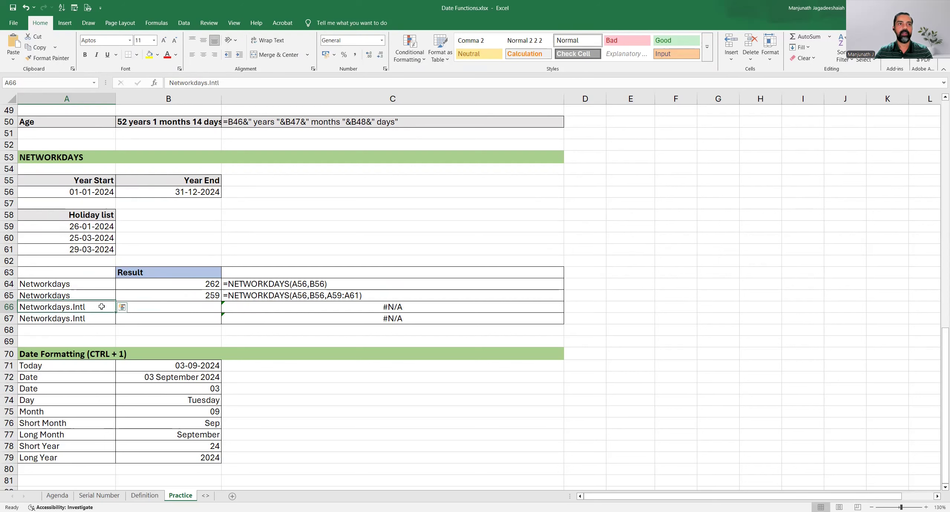
# - Enter =NETWORKDAYS.INTL(A56,B56,11) in B66 to count workdays with Sunday only as the weekend, and check it against the Year Start and Year End dates
pyautogui.click(130, 307)
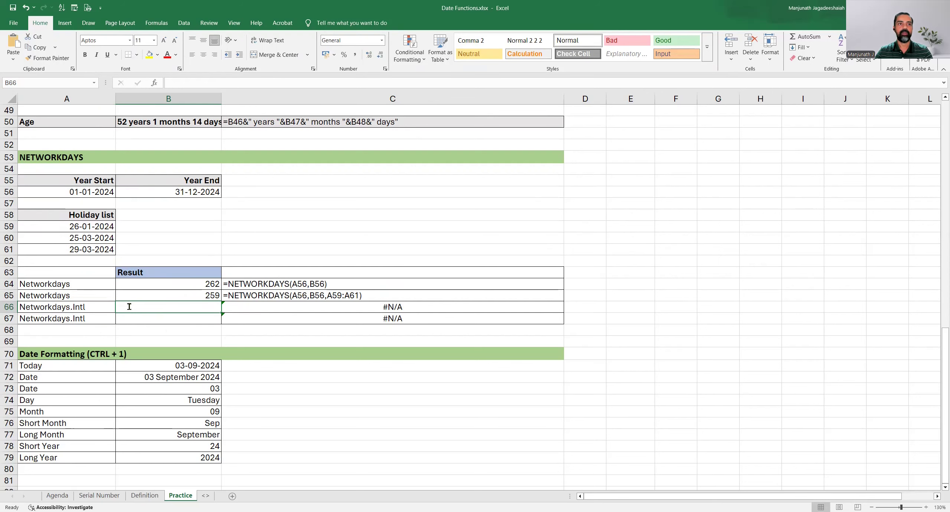
pyautogui.doubleClick(129, 307)
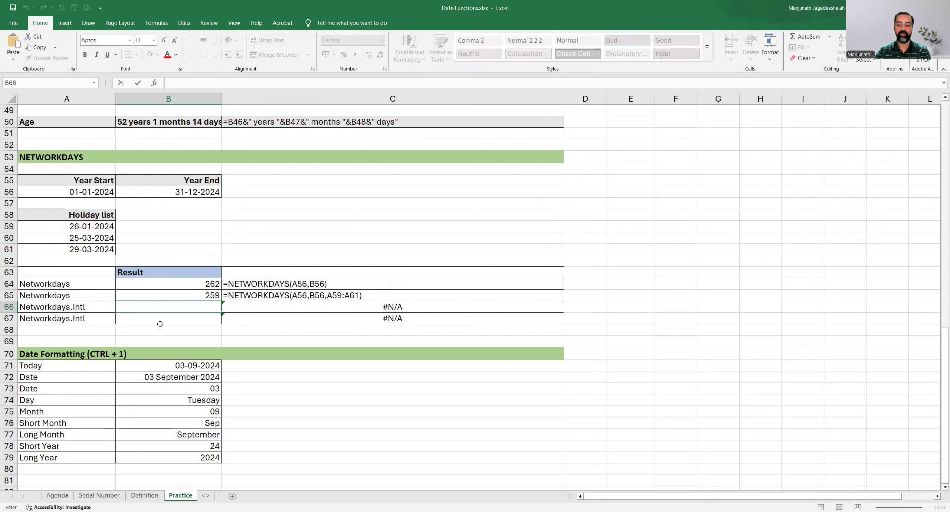
pyautogui.write('=')
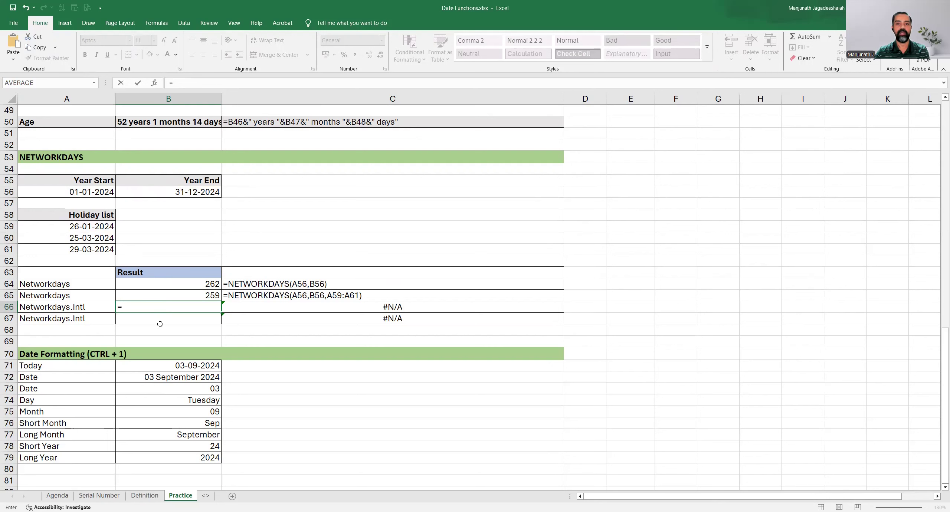
pyautogui.write('n')
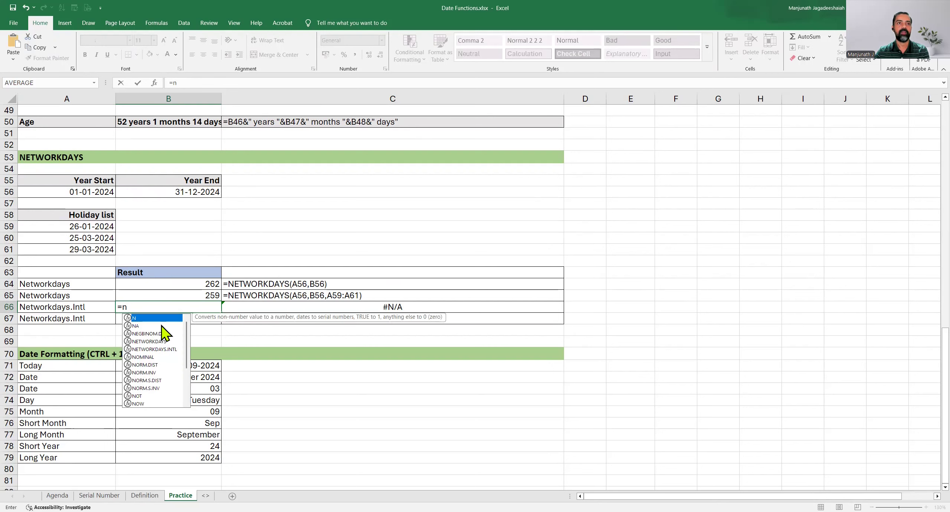
pyautogui.write('etwork')
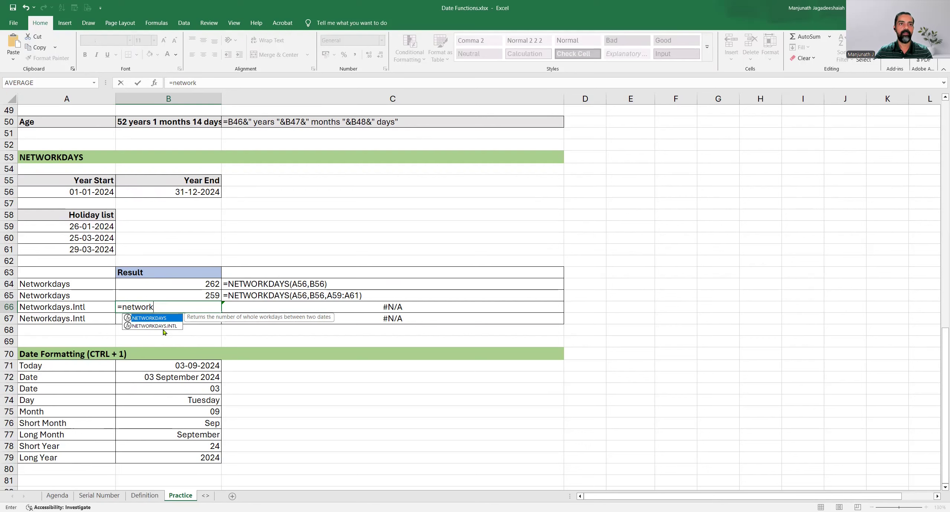
pyautogui.doubleClick(160, 326)
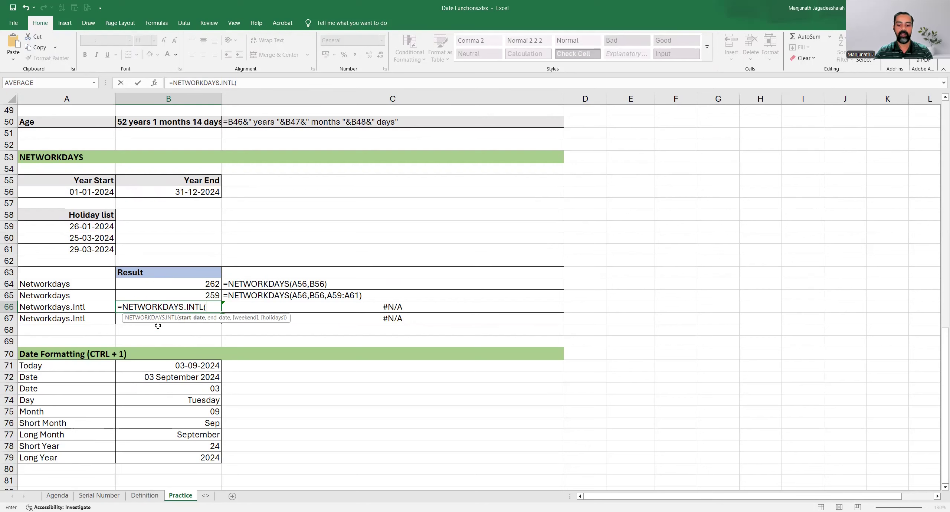
pyautogui.click(92, 191)
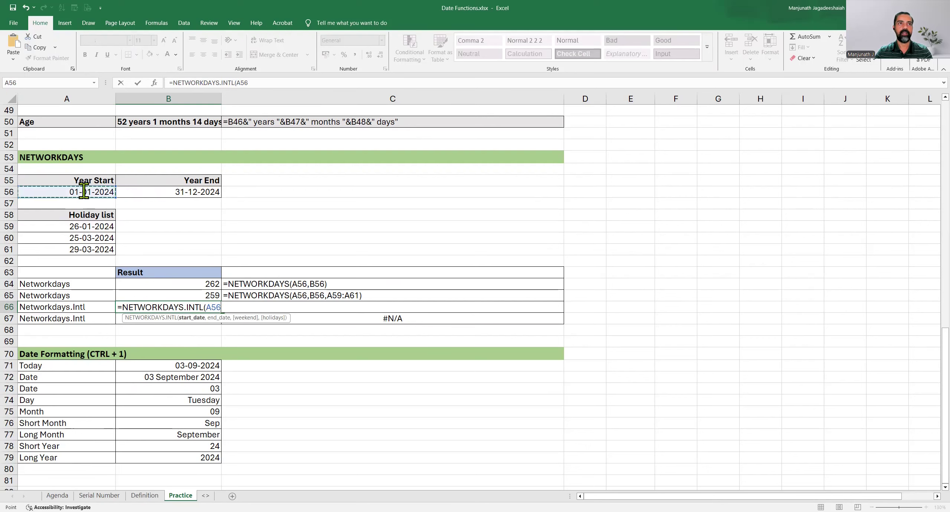
pyautogui.write(',')
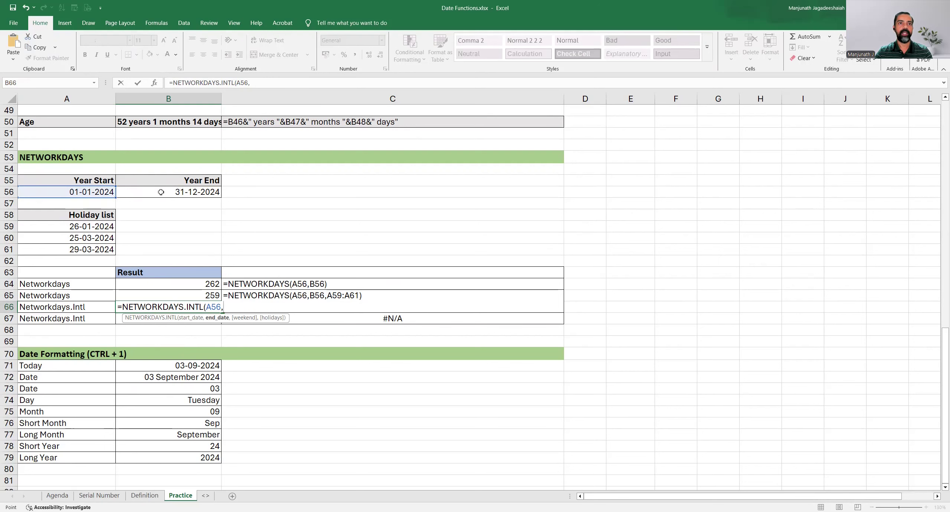
pyautogui.click(160, 192)
pyautogui.write(',')
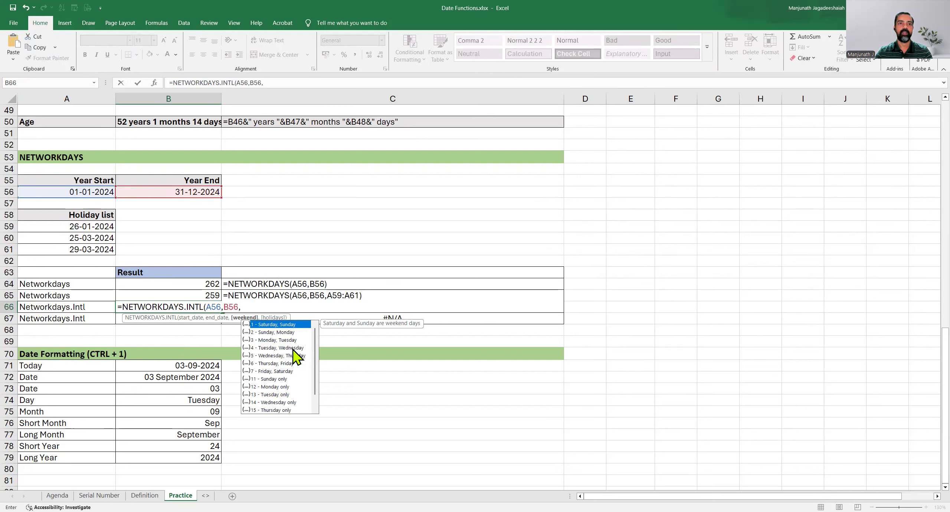
pyautogui.click(275, 379)
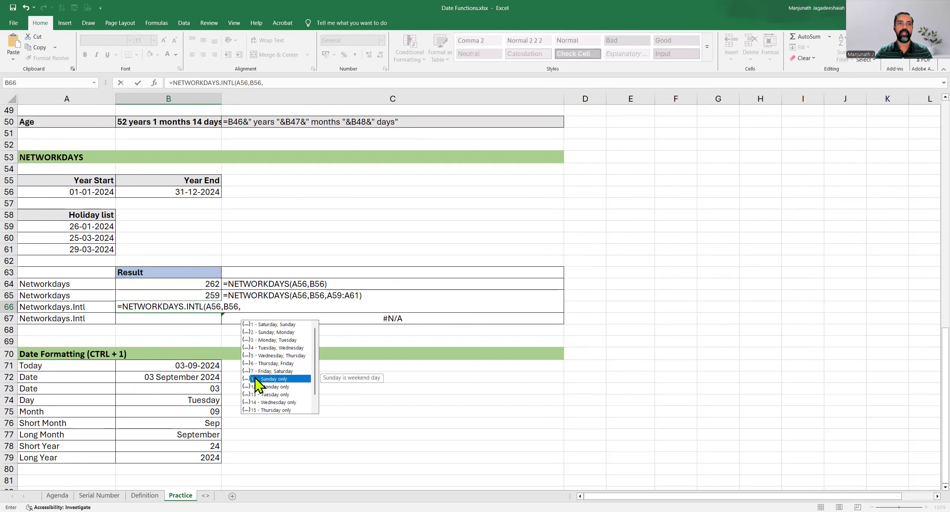
pyautogui.press('Tab')
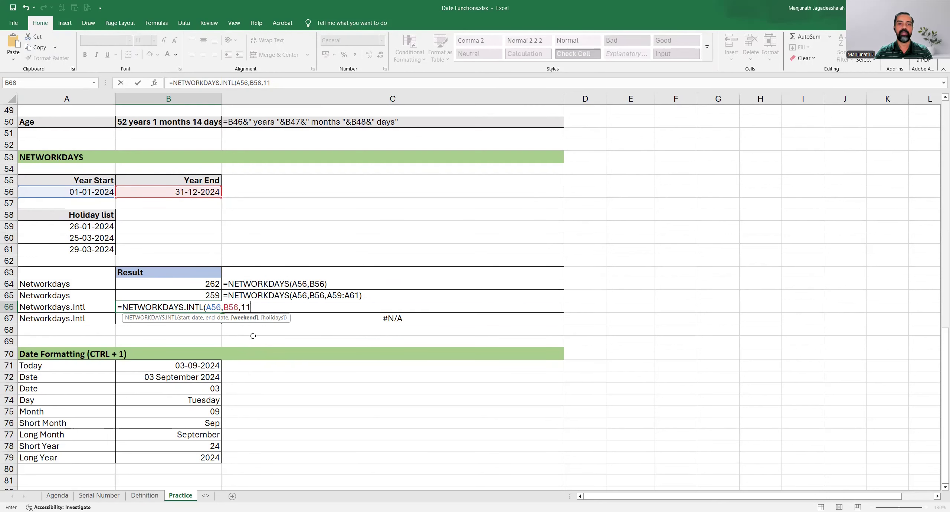
pyautogui.write(',')
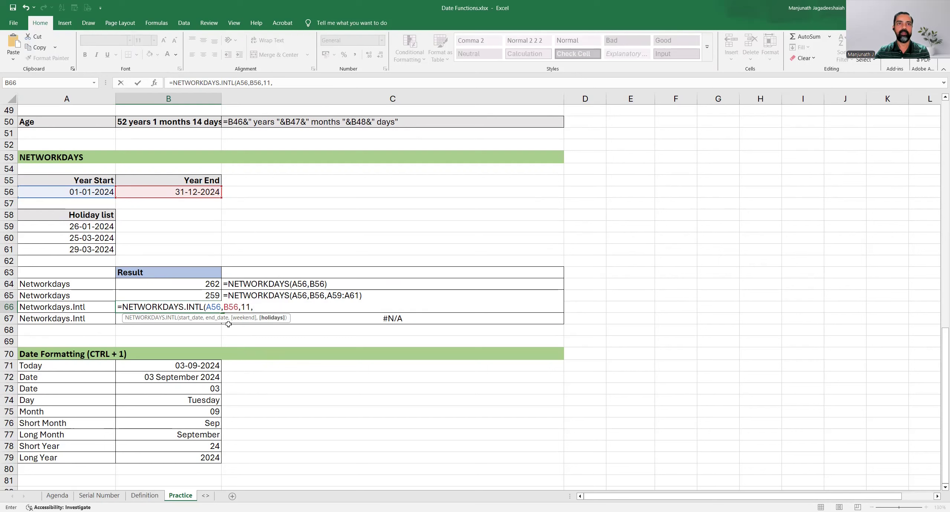
pyautogui.press('BackSpace')
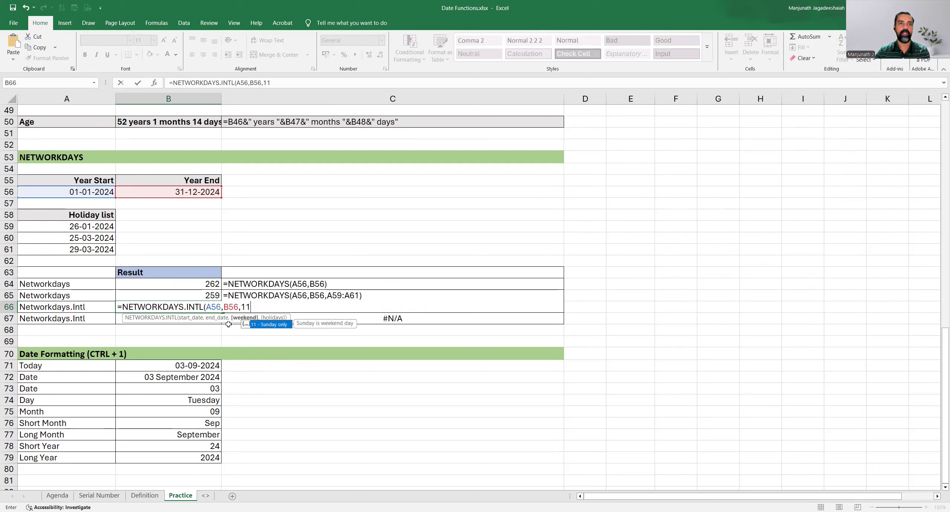
pyautogui.write(')')
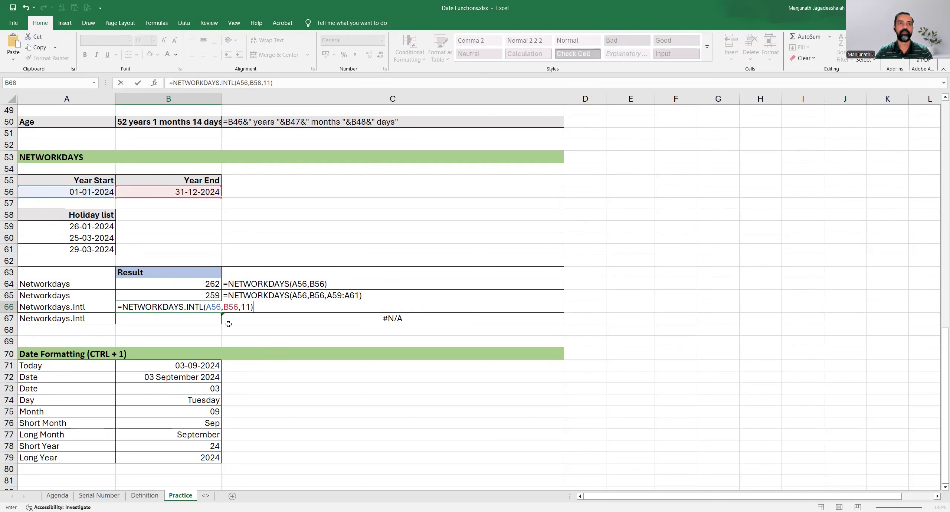
pyautogui.hotkey('ctrl', 'Return')
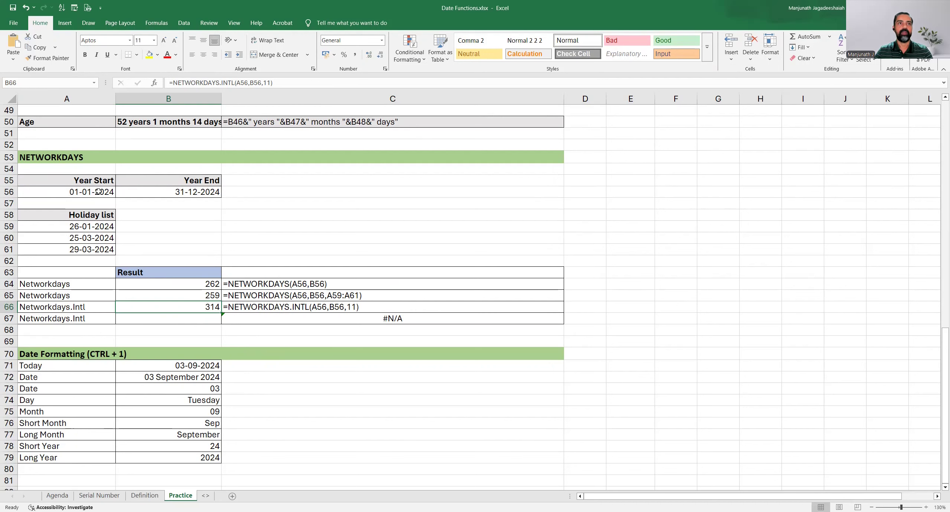
pyautogui.moveTo(99, 191); pyautogui.dragTo(131, 193)
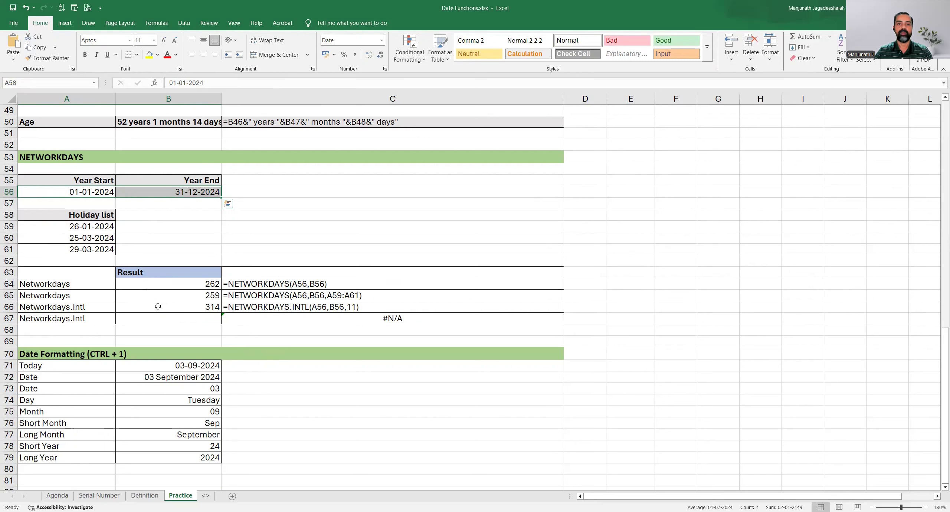
pyautogui.click(161, 319)
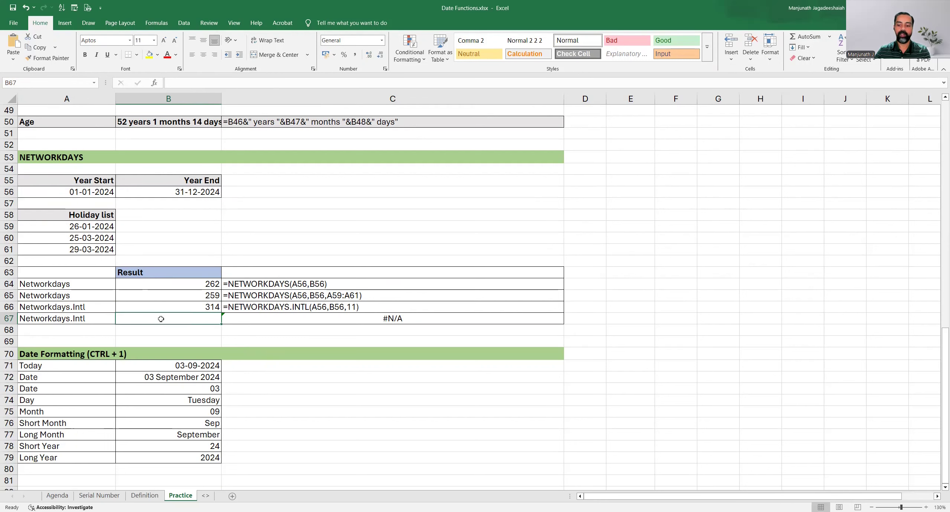
pyautogui.write('=')
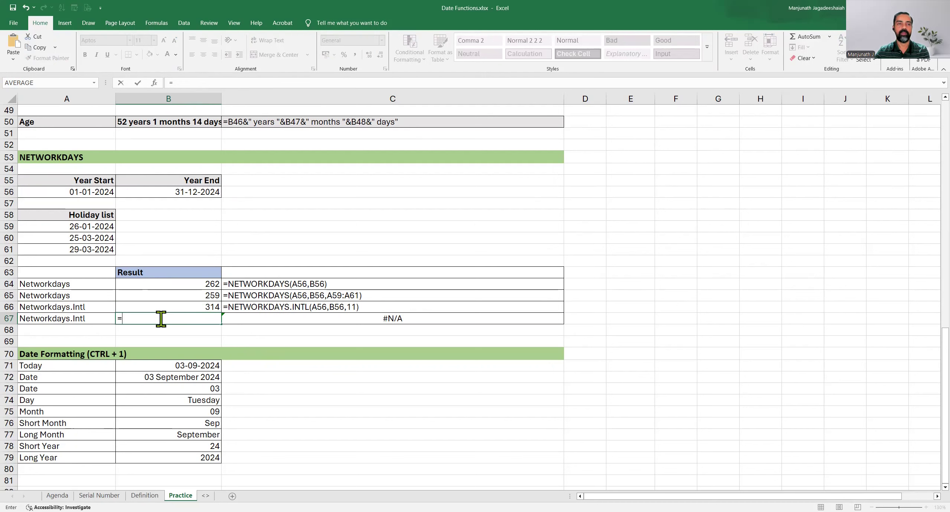
pyautogui.write('netwo')
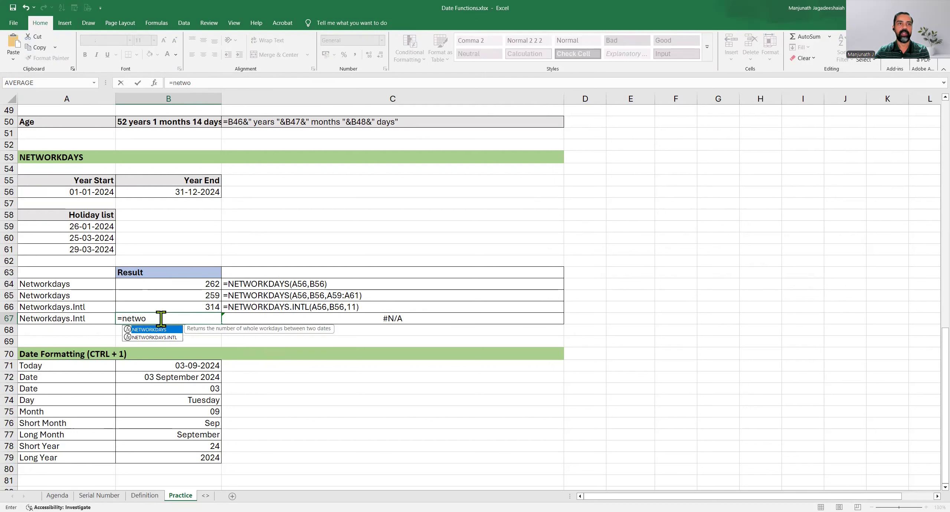
pyautogui.press('Down')
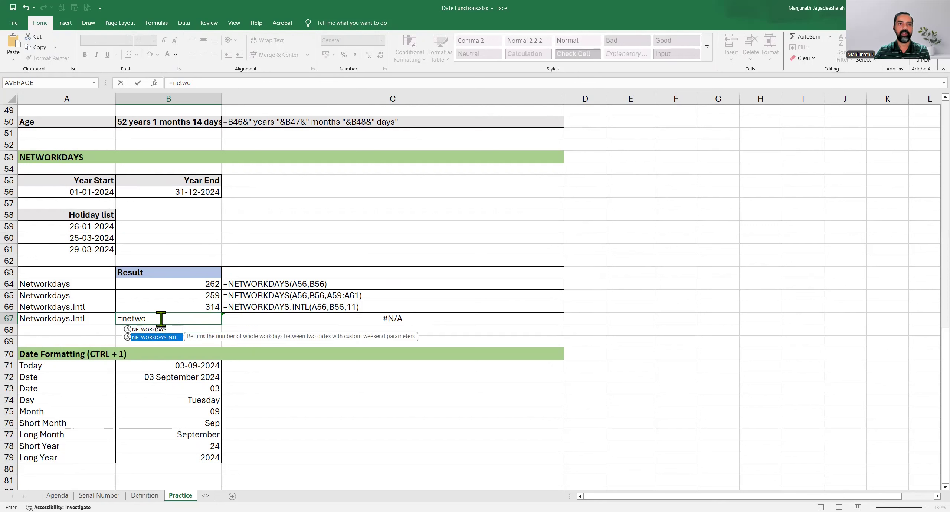
pyautogui.press('Escape')
pyautogui.press('Escape')
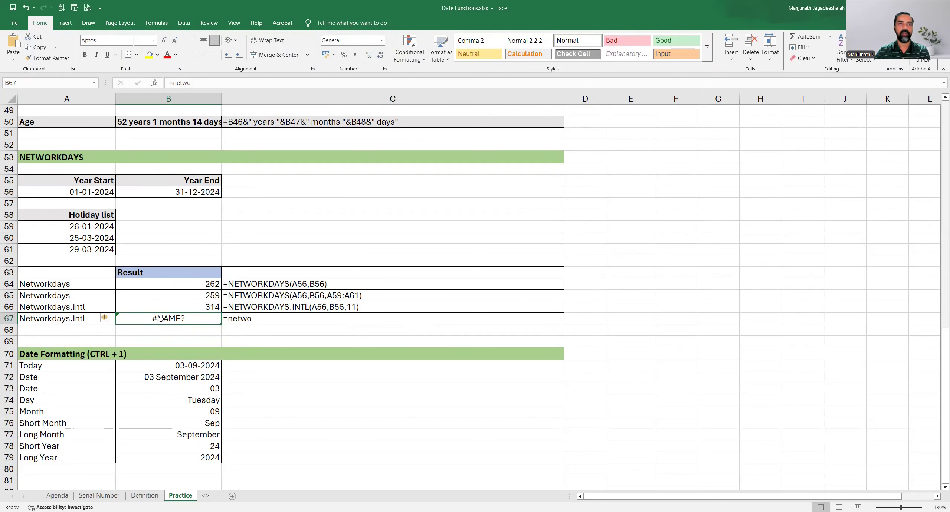
# - Enter =NETWORKDAYS.INTL(A56, B56,11, A59:A61) in B67 to count workdays excluding Sundays and the listed holidays, and compare it with B66
pyautogui.write('=network')
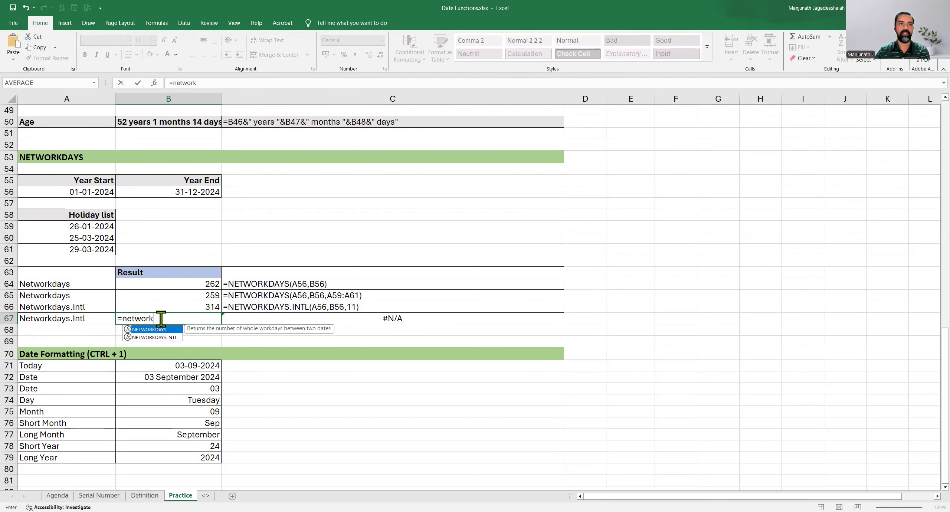
pyautogui.press('Down')
pyautogui.press('Tab')
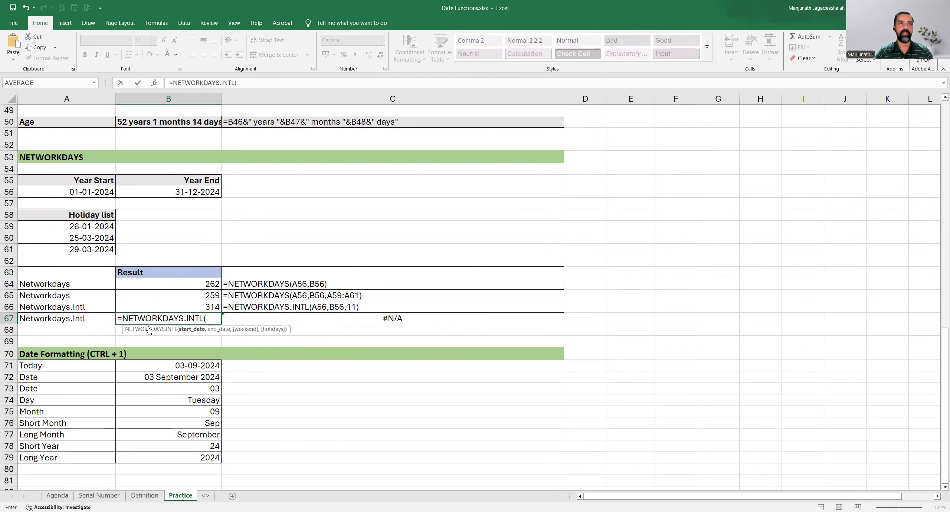
pyautogui.click(73, 193)
pyautogui.write(',')
pyautogui.click(141, 191)
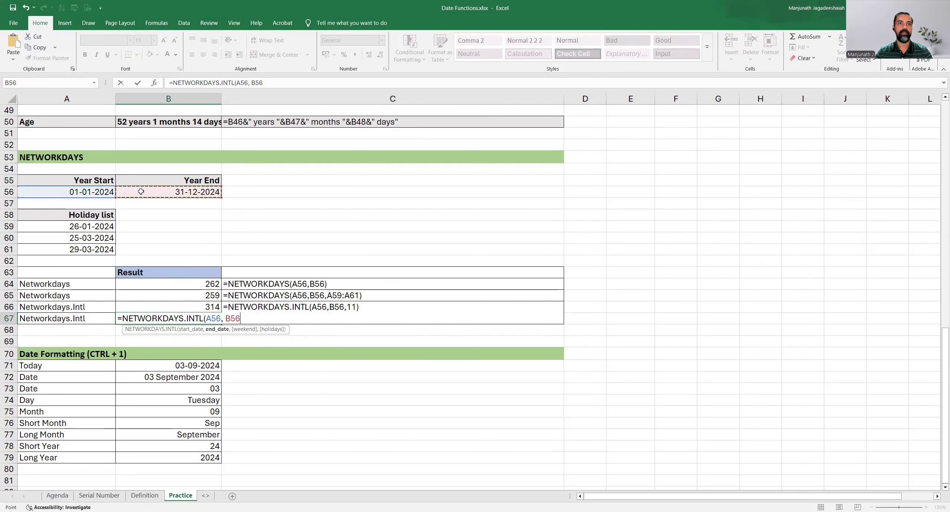
pyautogui.write(',')
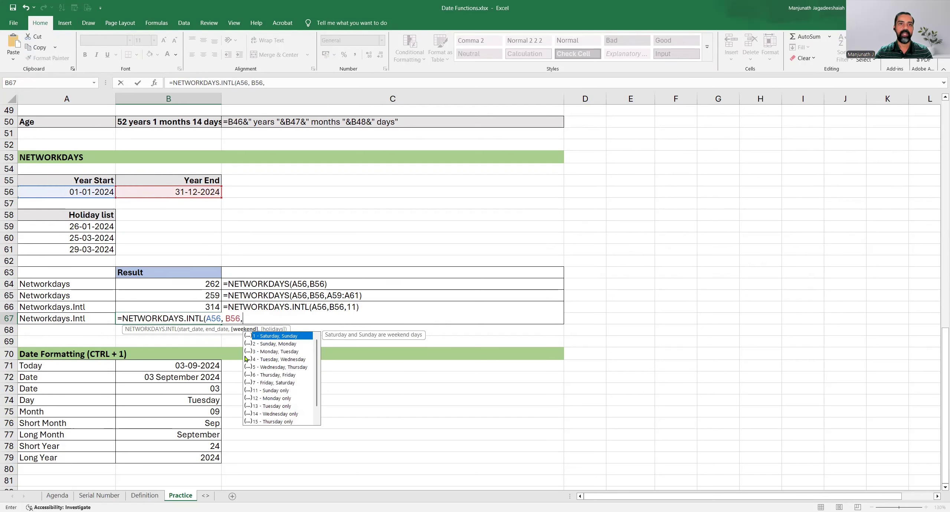
pyautogui.click(276, 391)
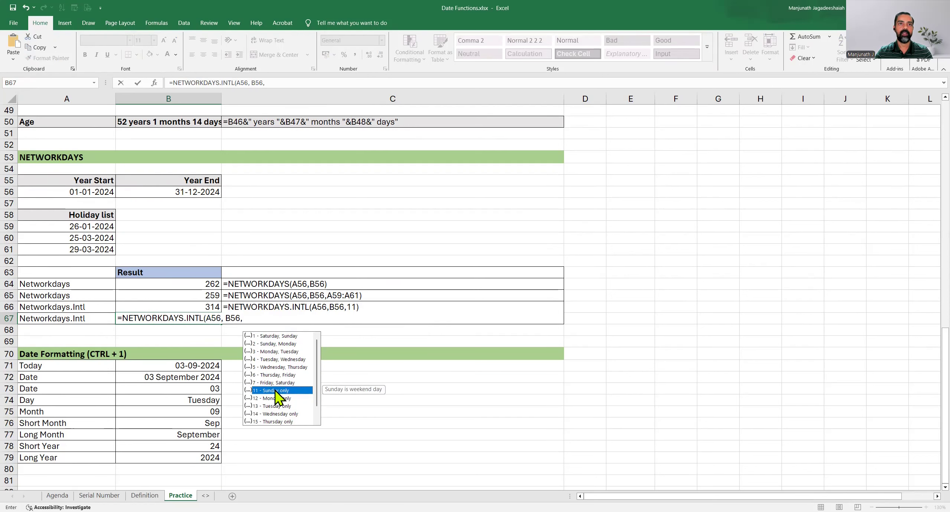
pyautogui.doubleClick(275, 390)
pyautogui.write(',')
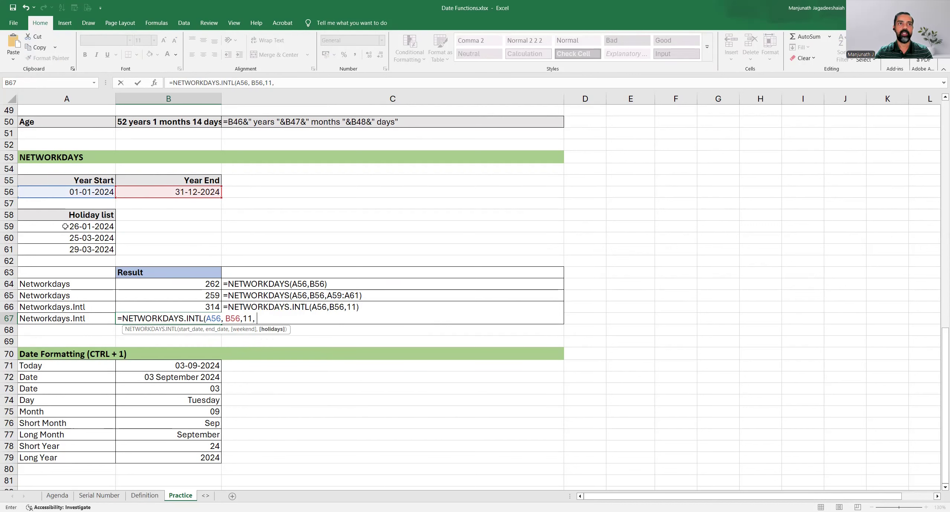
pyautogui.moveTo(66, 226); pyautogui.dragTo(70, 244)
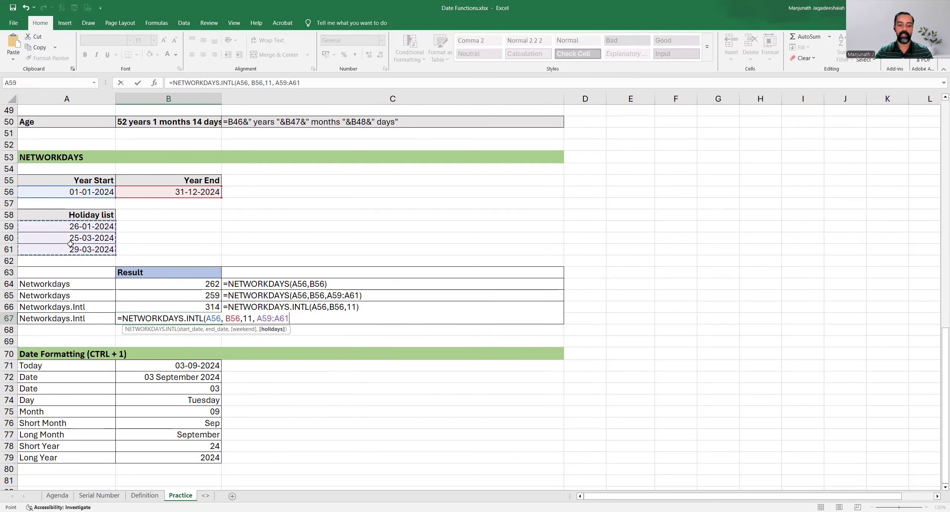
pyautogui.write(')')
pyautogui.press('Return')
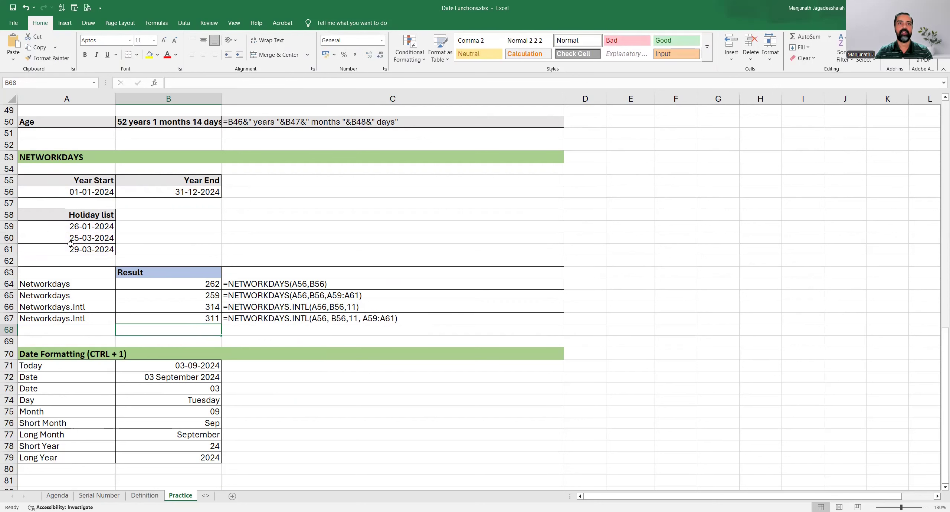
pyautogui.press('Up')
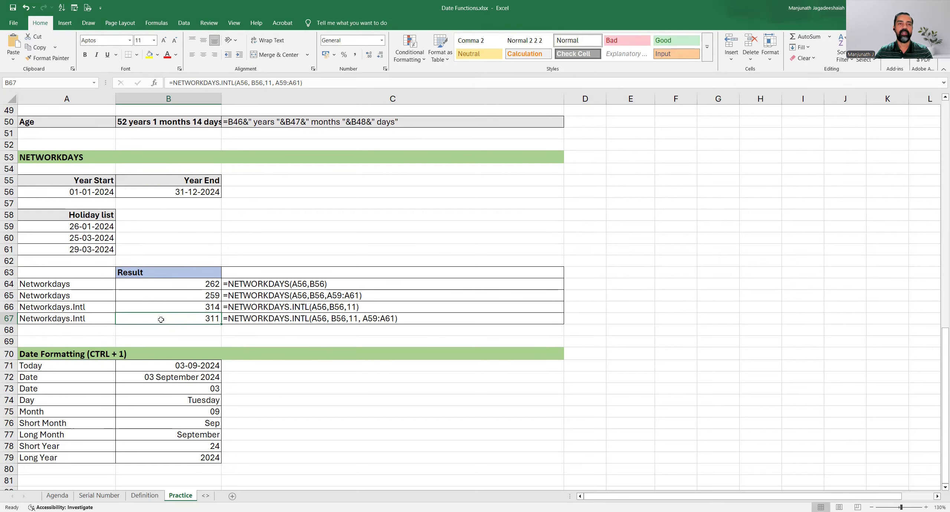
pyautogui.click(184, 309)
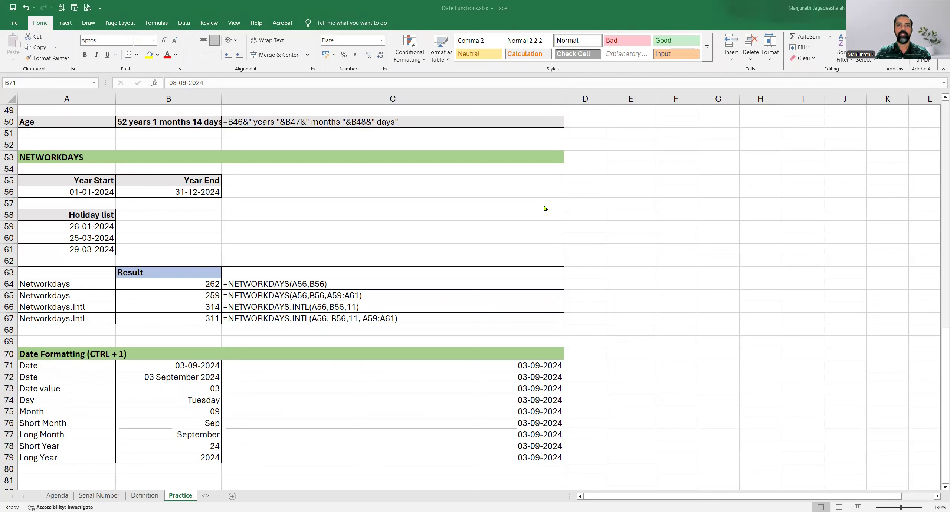
# - Inspect the Day cell B74 and the Long Month cell B77 in the Date Formatting table
pyautogui.click(180, 399)
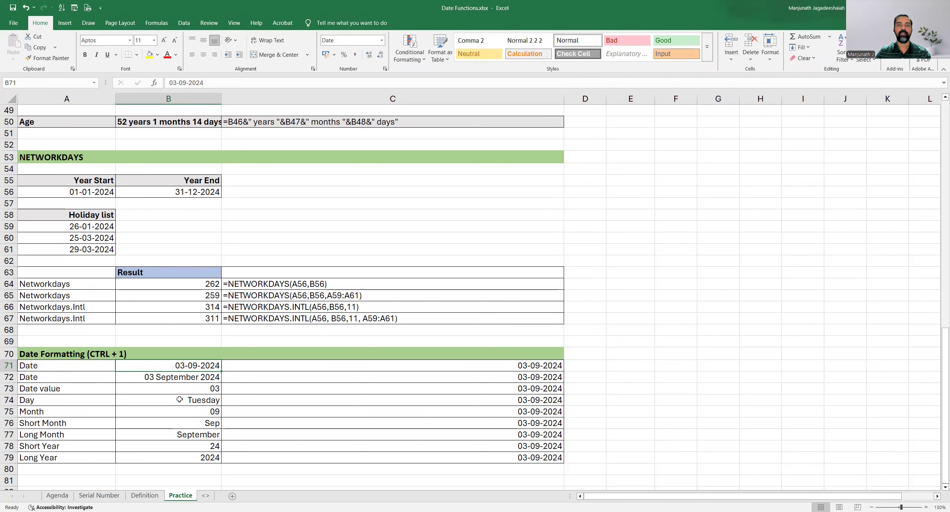
pyautogui.click(179, 399)
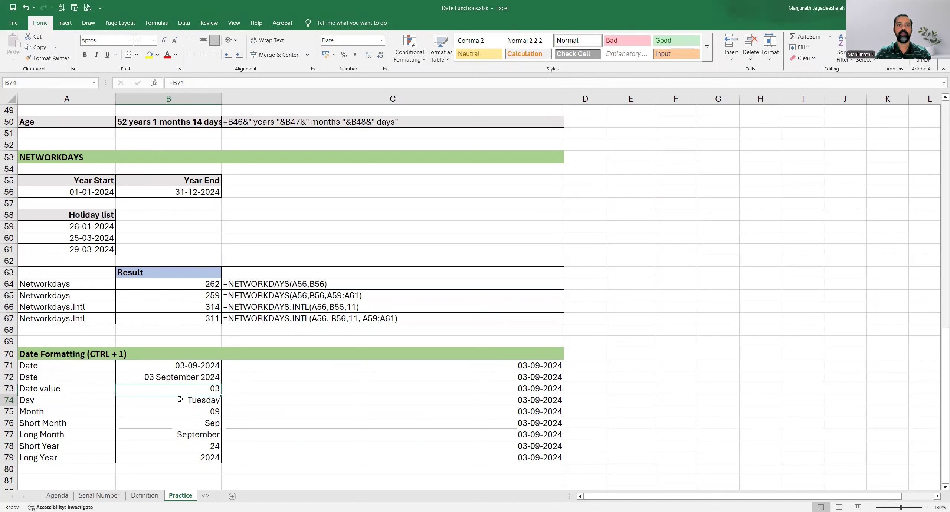
pyautogui.click(181, 434)
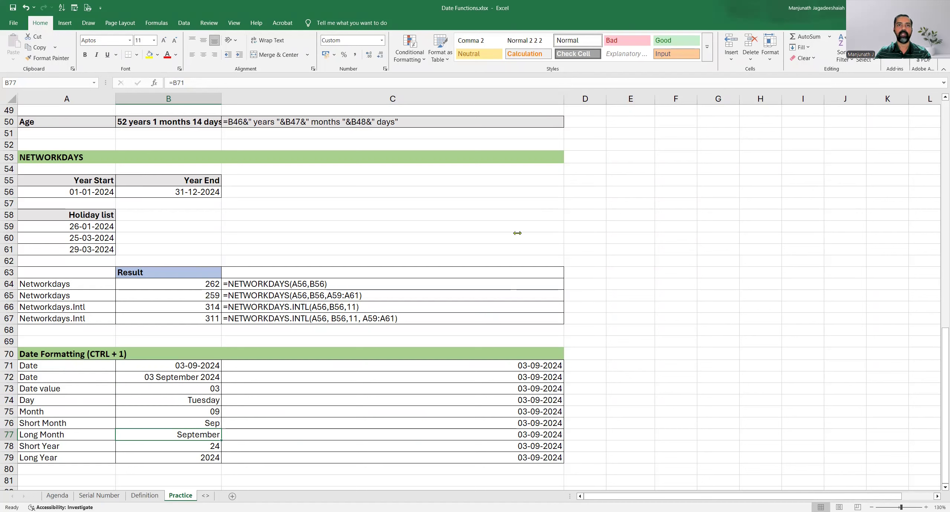
# - Format the date in B71 with the Date type *14 March 2012
pyautogui.click(186, 366)
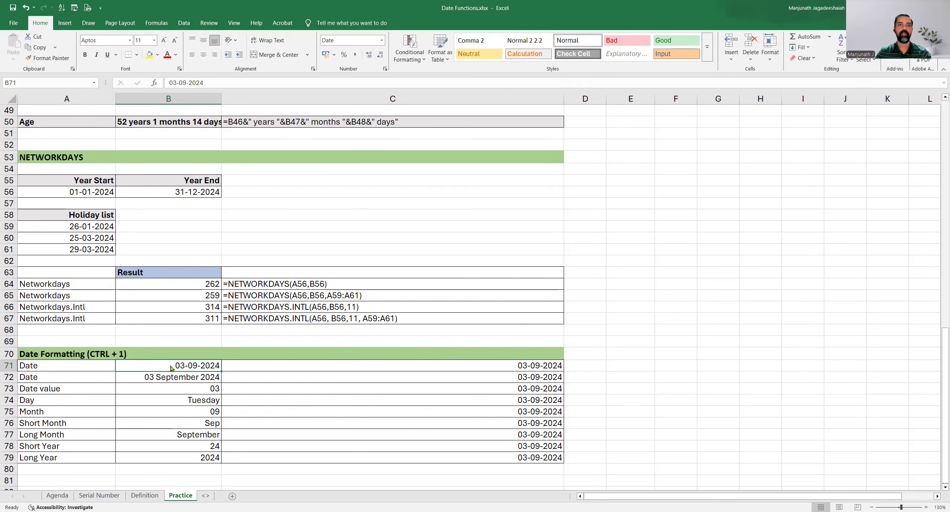
pyautogui.hotkey('ctrl', '1')
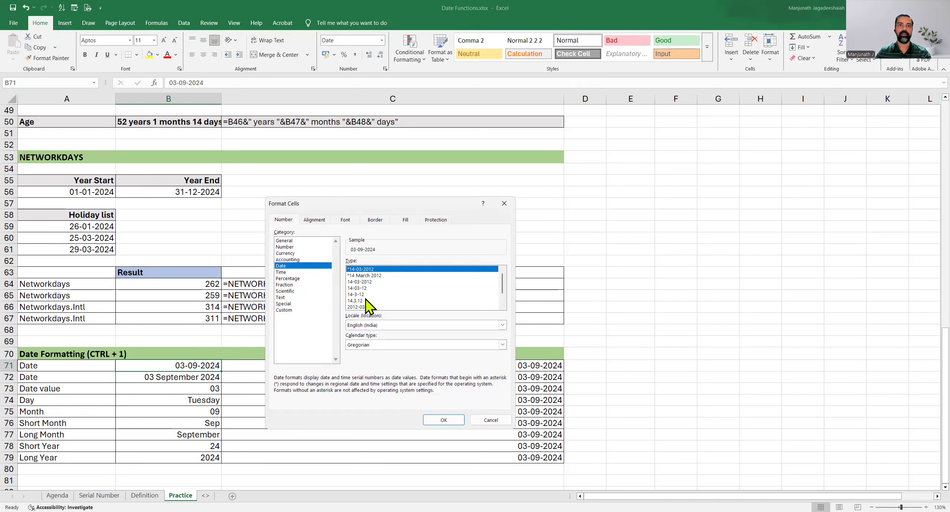
pyautogui.click(367, 276)
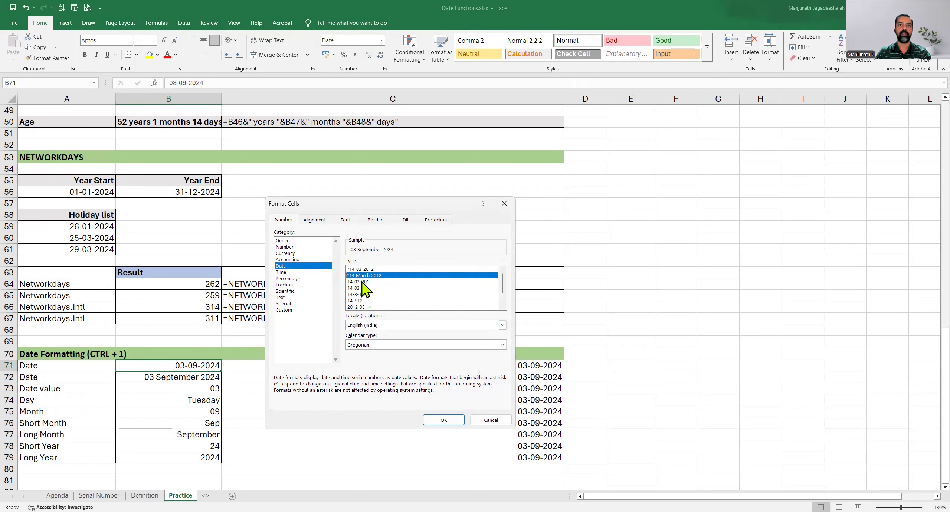
pyautogui.click(434, 420)
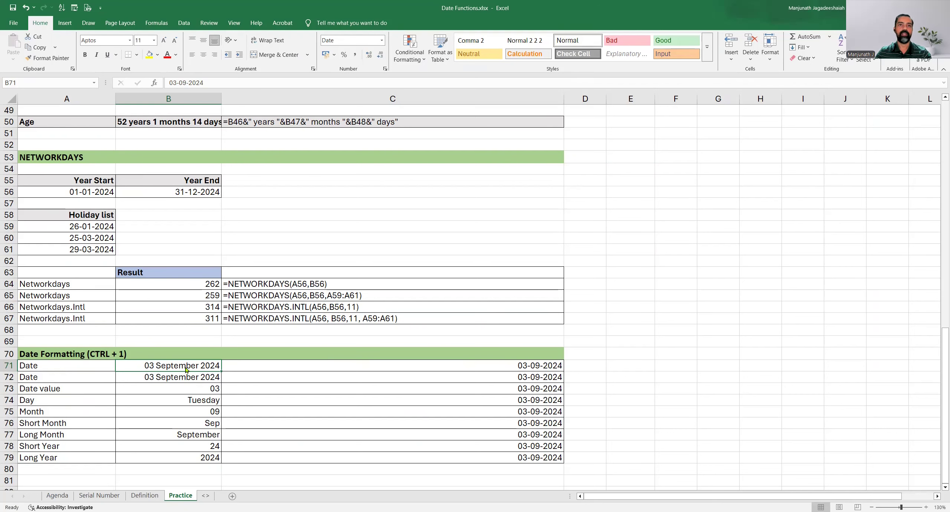
# - Preview the custom number format mmm for B71, and apply mmmm to display the full month name
pyautogui.hotkey('ctrl', '1')
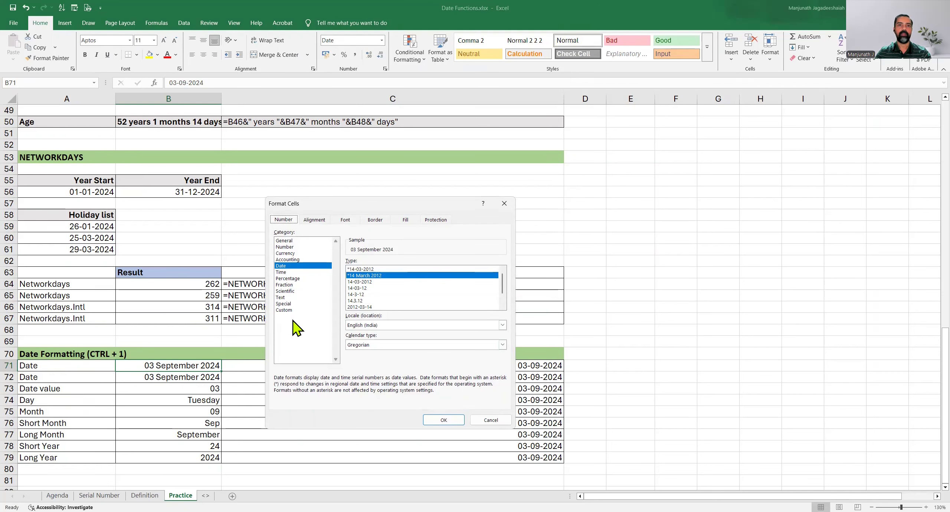
pyautogui.click(284, 310)
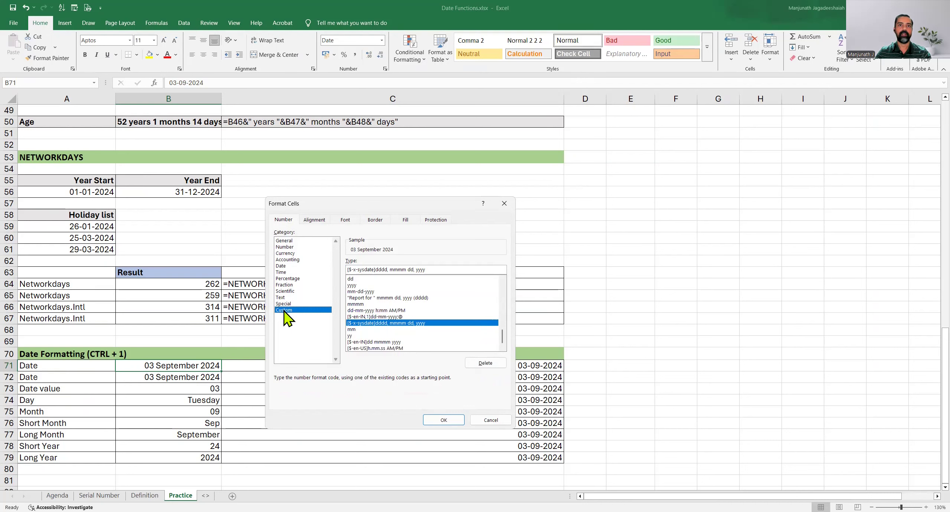
pyautogui.click(425, 271)
pyautogui.hotkey('ctrl', 'a')
pyautogui.write('mmm')
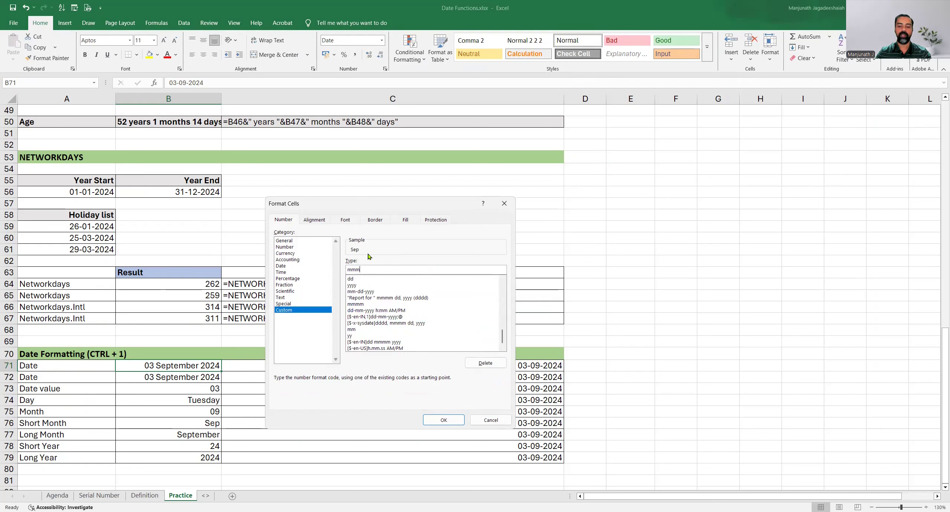
pyautogui.write('m')
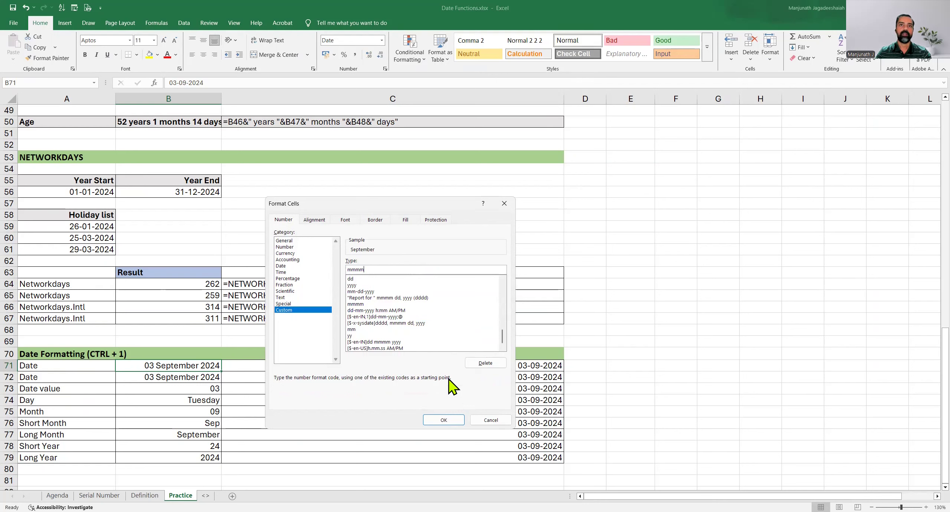
pyautogui.click(429, 419)
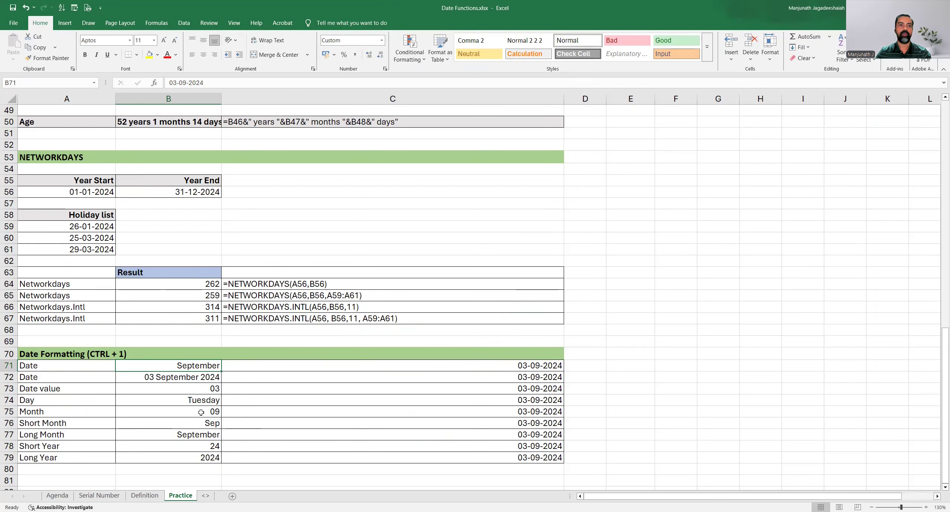
# - Apply the custom number format yyyy to B71 to display the four-digit year
pyautogui.hotkey('ctrl', '1')
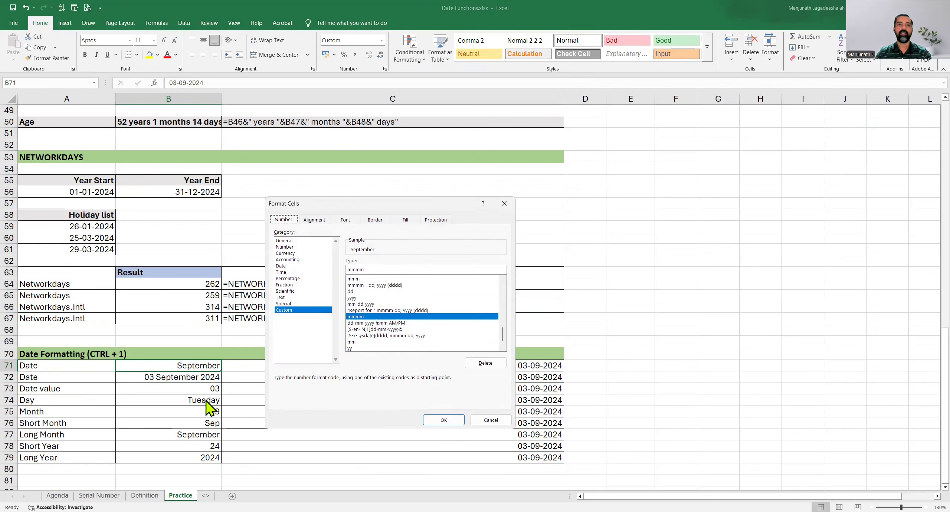
pyautogui.doubleClick(376, 269)
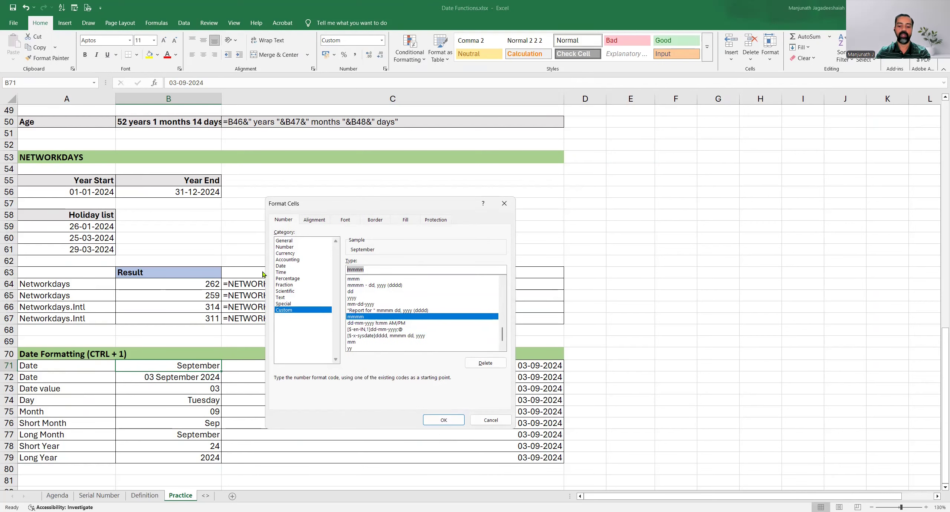
pyautogui.write('yyyy')
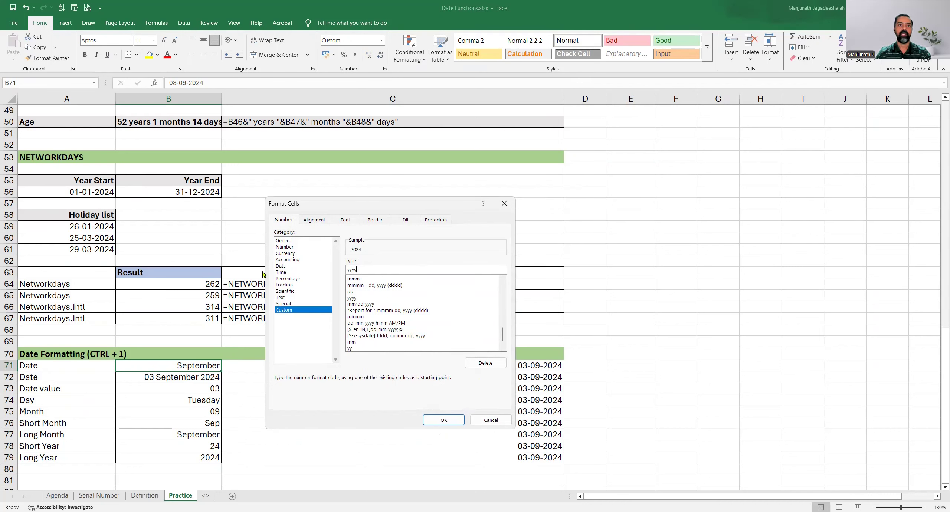
pyautogui.click(429, 423)
# - Open the custom number format settings for the date in B72
pyautogui.click(169, 377)
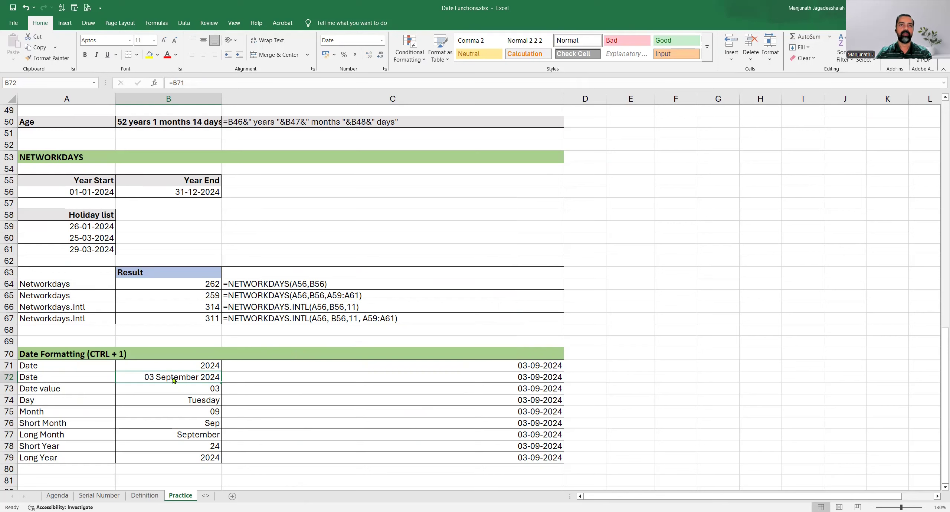
pyautogui.hotkey('ctrl', '1')
pyautogui.click(312, 310)
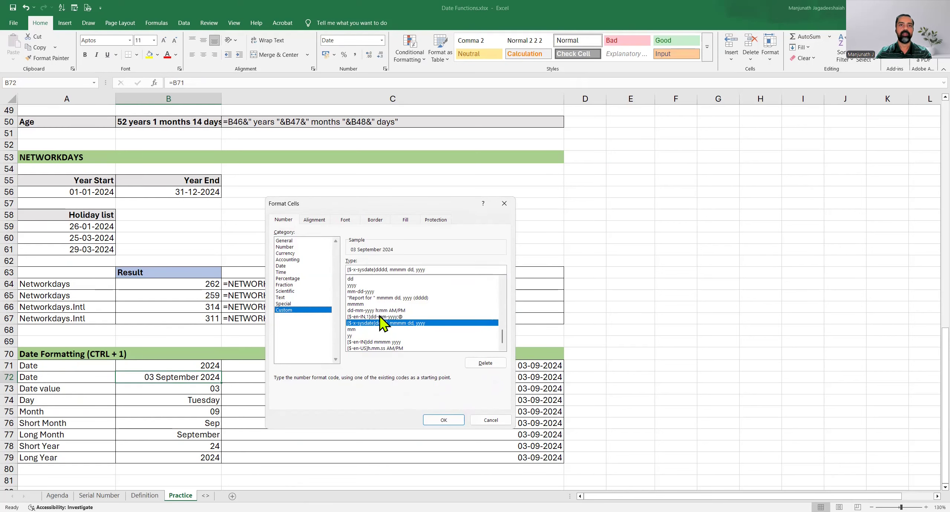
pyautogui.hotkey('alt', 'Tab')
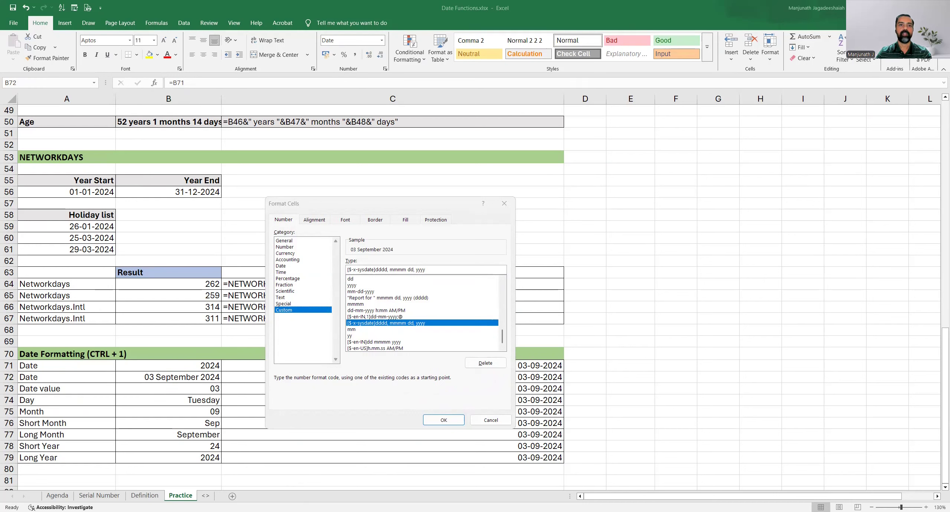